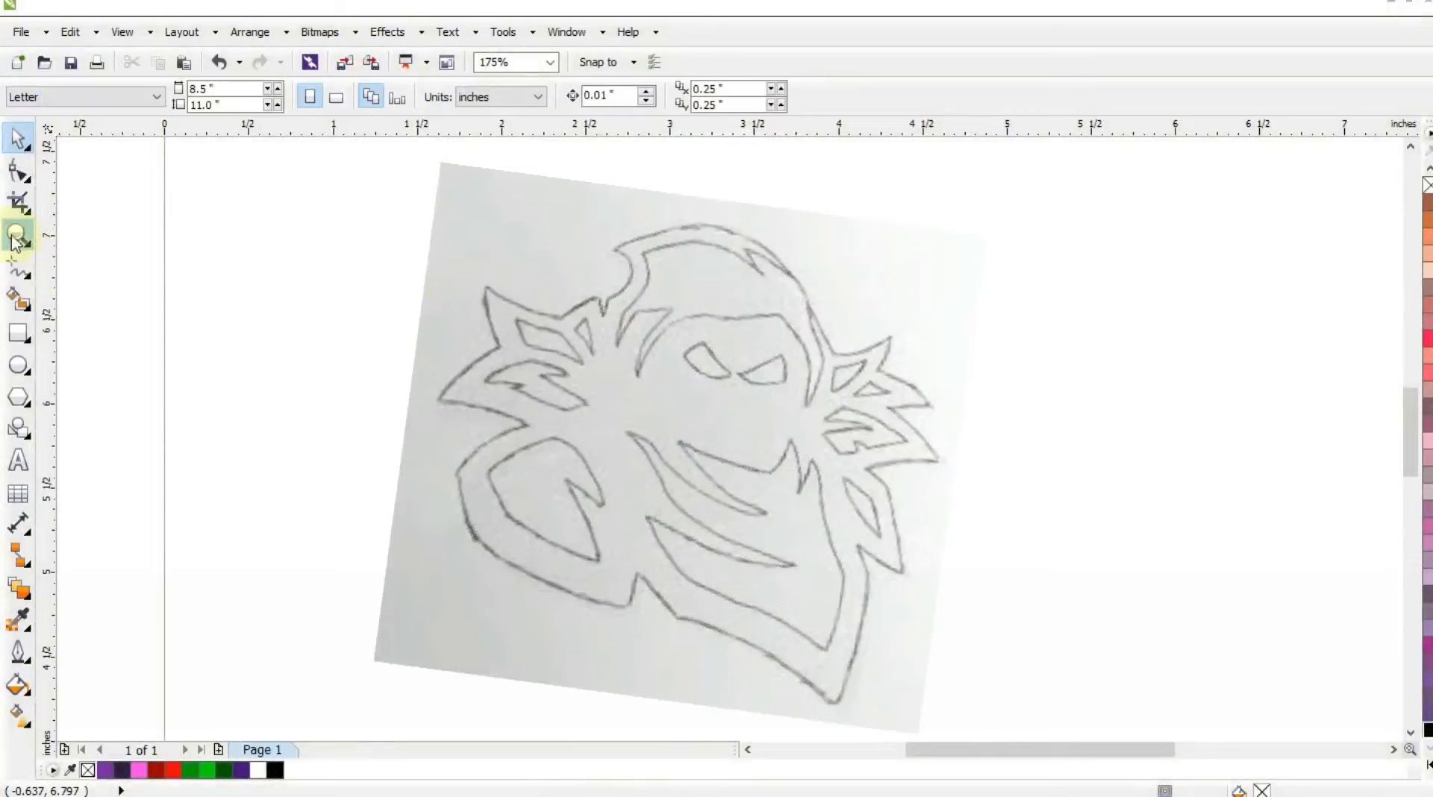
Trace 1.0 pt Freehand segments from the hood's left tip straight to its right base and around the two upper right spikes.
{"action": "left_click", "coordinate": [17, 234]}
{"action": "left_click_drag", "start_coordinate": [429, 186], "coordinate": [1112, 545]}
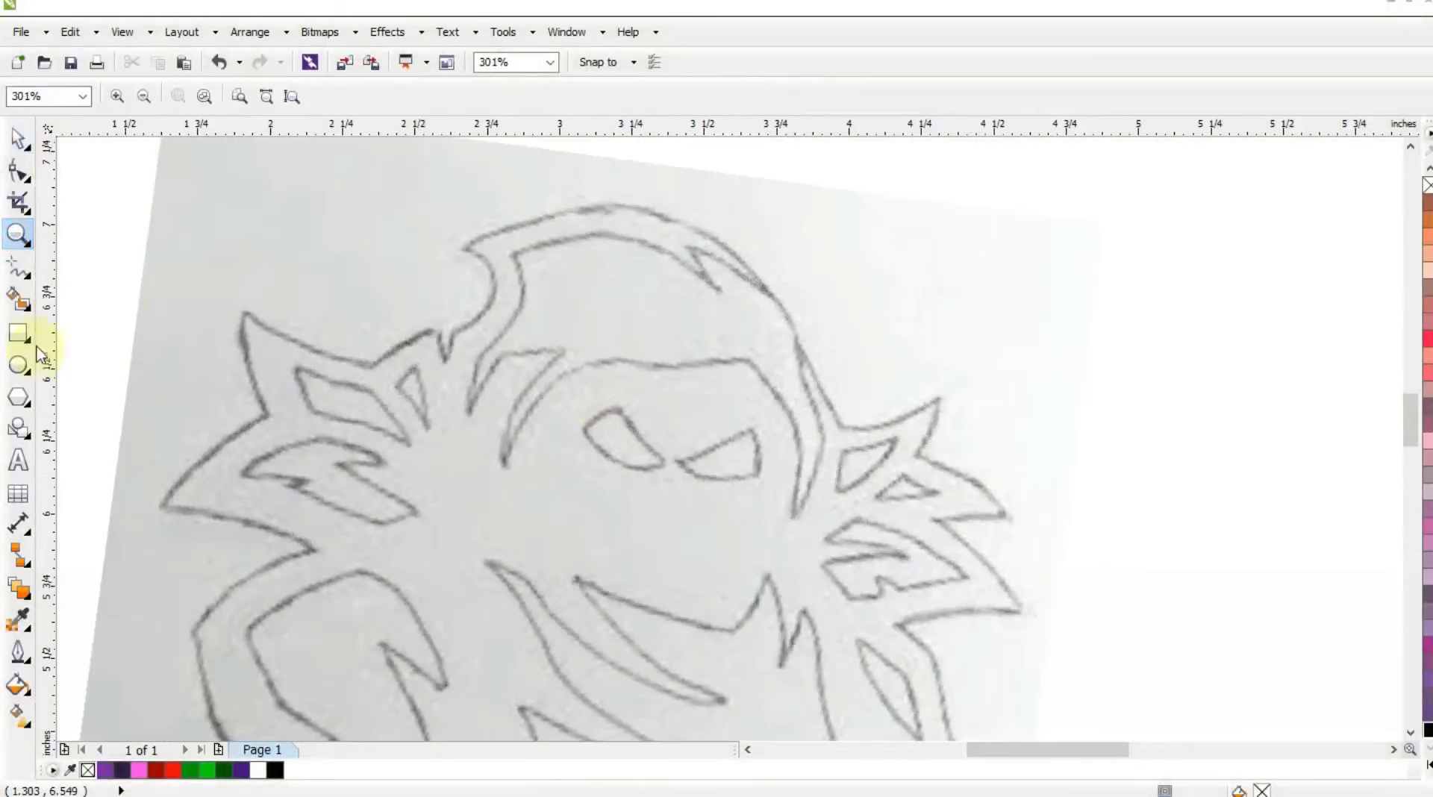
{"action": "left_click", "coordinate": [18, 266]}
{"action": "left_click", "coordinate": [908, 95]}
{"action": "left_click", "coordinate": [892, 170]}
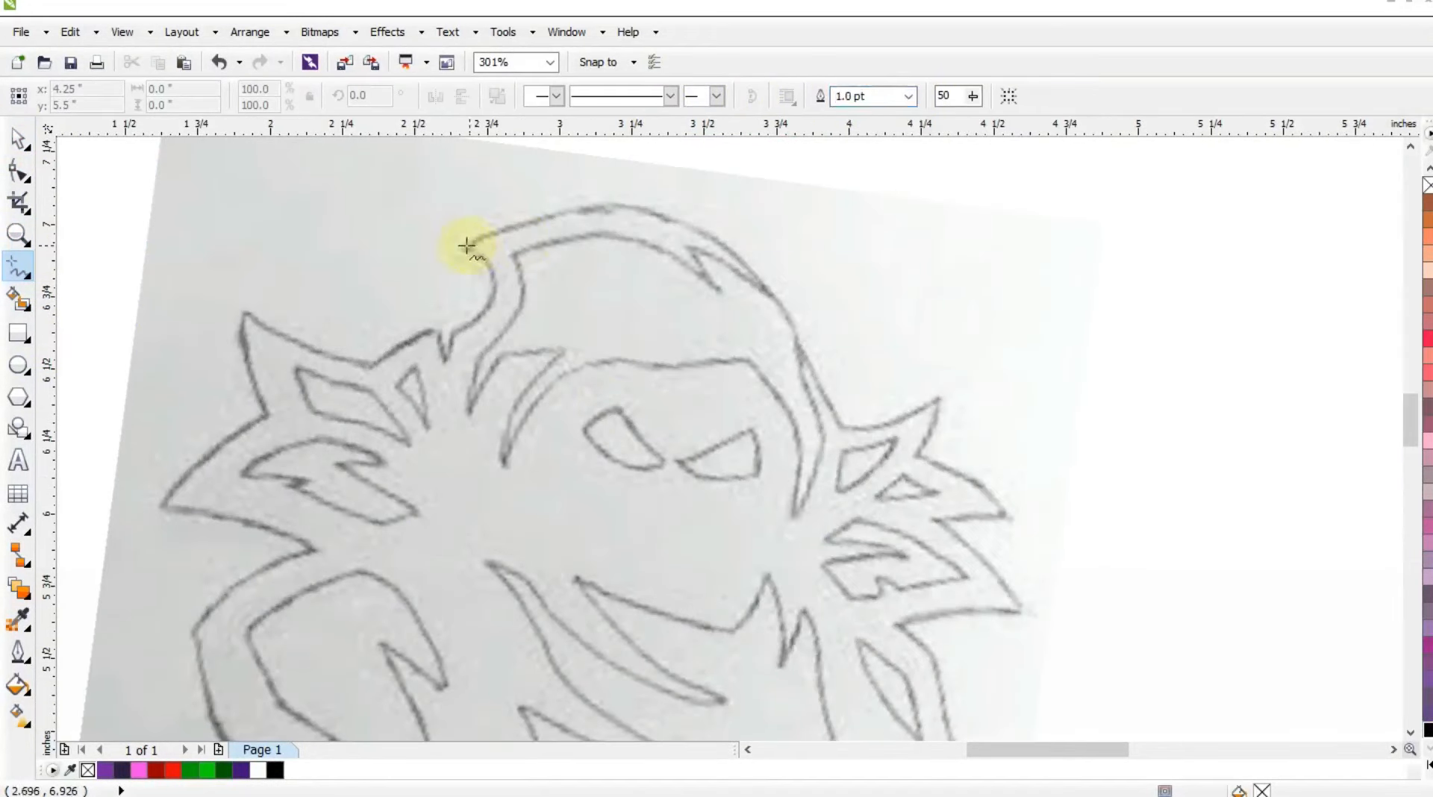
{"action": "left_click", "coordinate": [462, 250]}
{"action": "scroll", "coordinate": [759, 233], "scroll_direction": "up", "scroll_amount": 1}
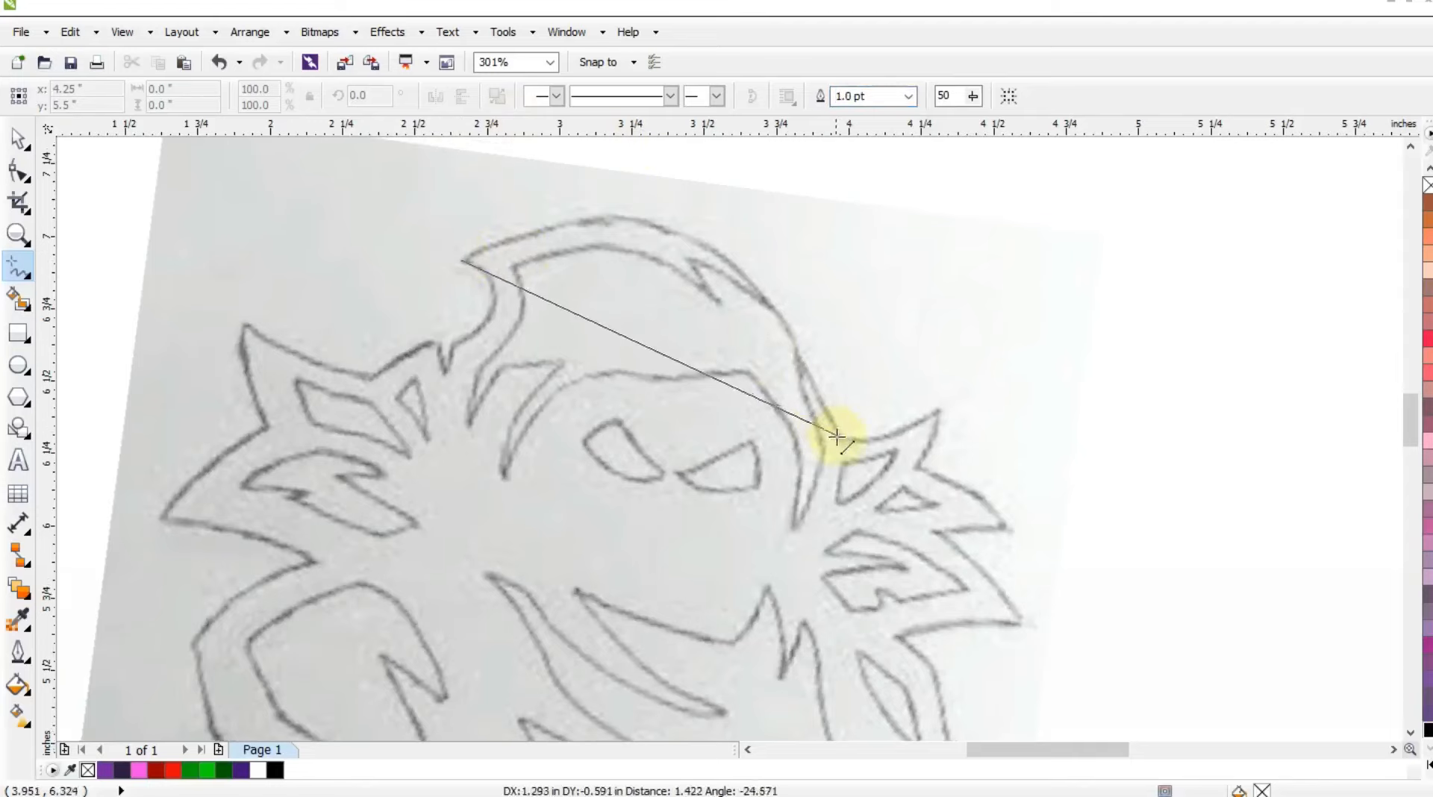
{"action": "left_click", "coordinate": [840, 437]}
{"action": "left_click", "coordinate": [841, 439]}
{"action": "left_click", "coordinate": [941, 407]}
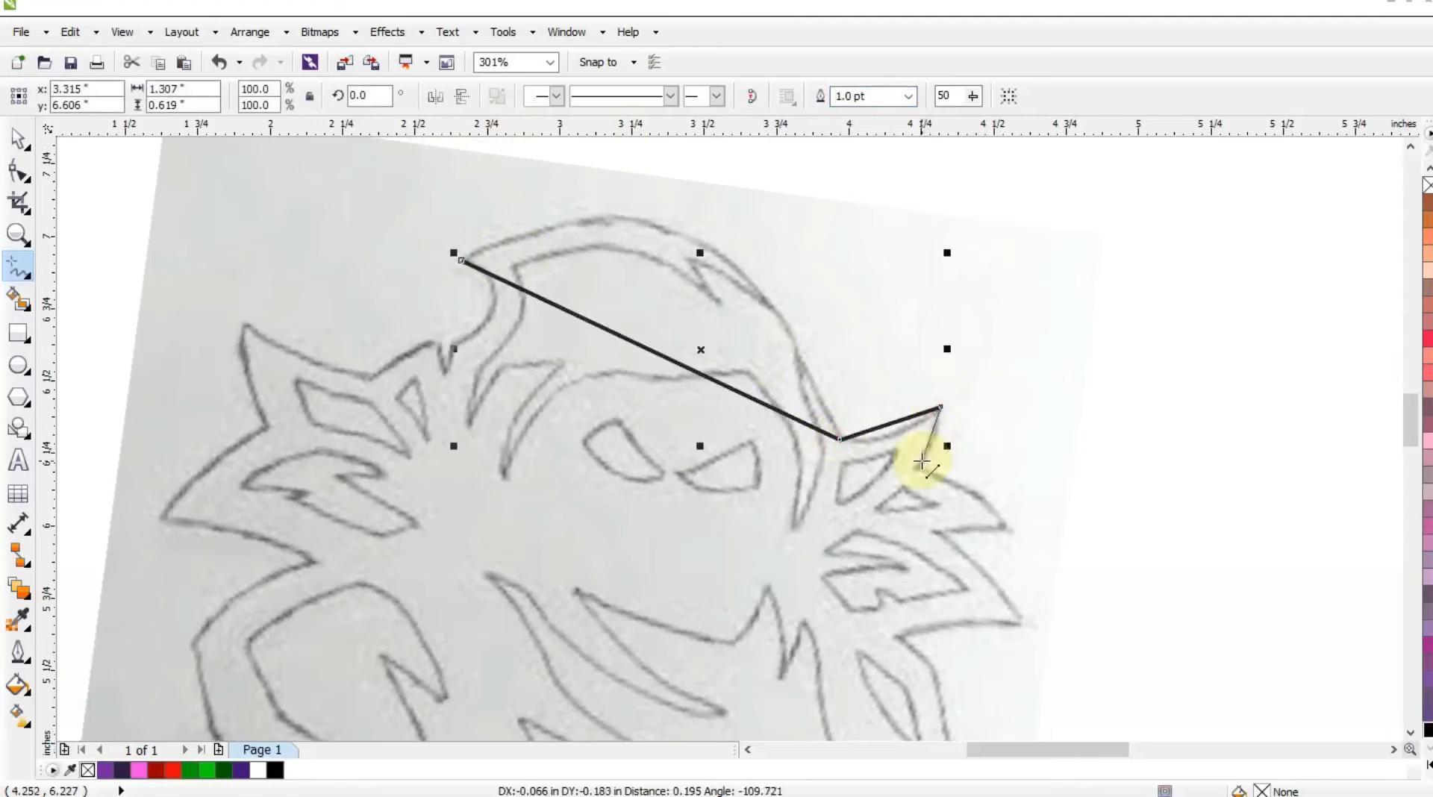
{"action": "left_click", "coordinate": [921, 463]}
{"action": "left_click", "coordinate": [1019, 528]}
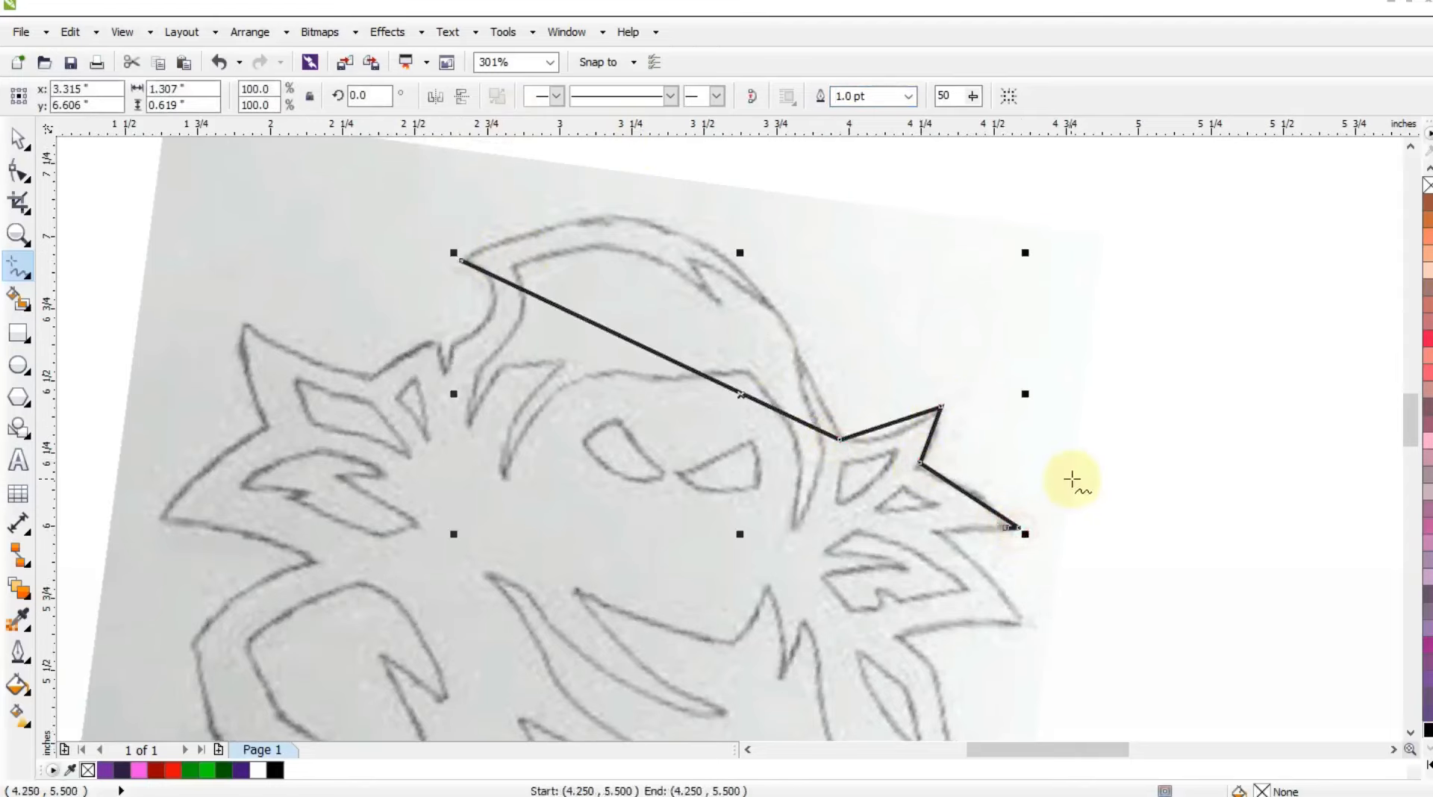
Undo the last change and continue the straight-segment outline around the lower right spike to its inner corner.
{"action": "key", "text": "ctrl+z"}
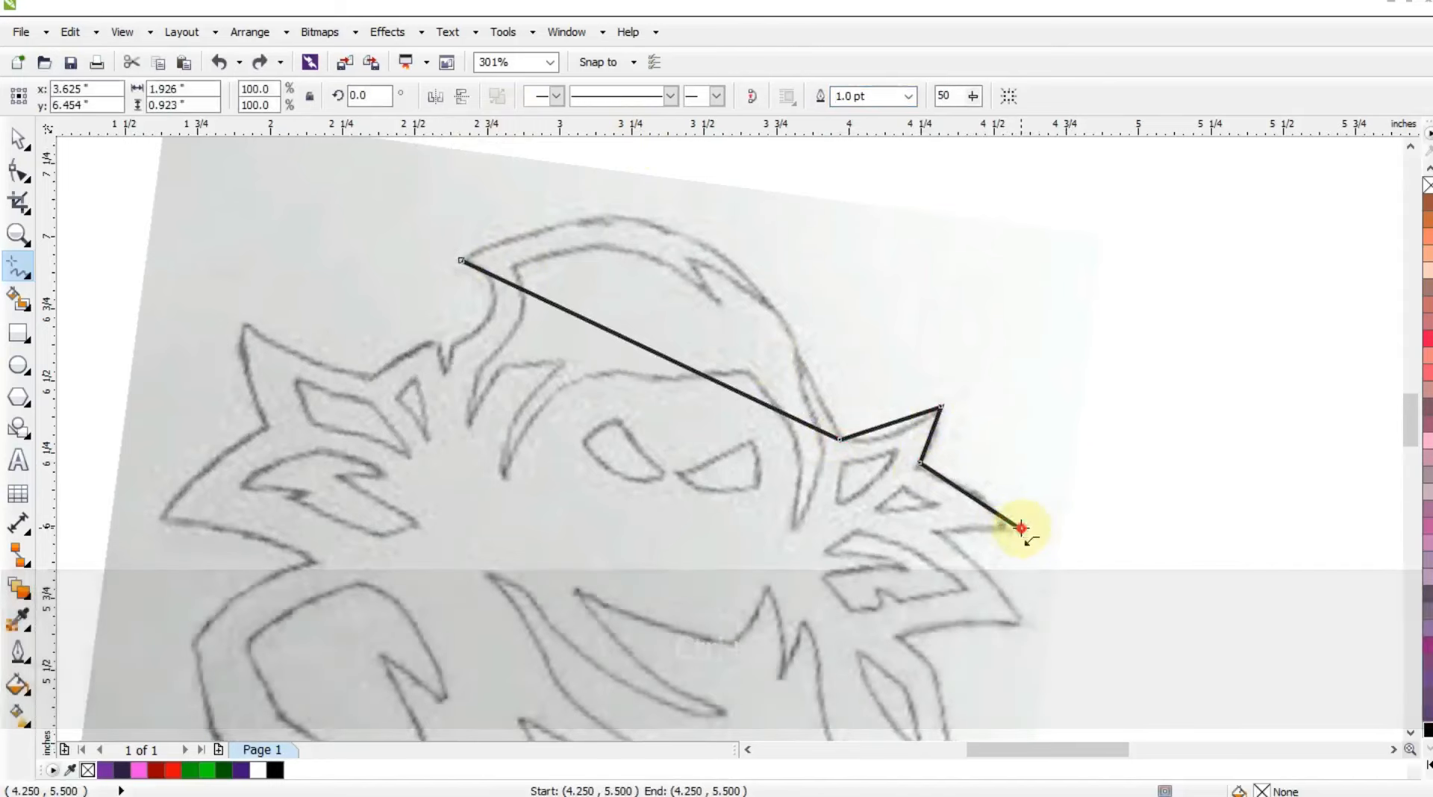
{"action": "left_click", "coordinate": [1019, 528]}
{"action": "left_click", "coordinate": [937, 533]}
{"action": "left_click", "coordinate": [1031, 625]}
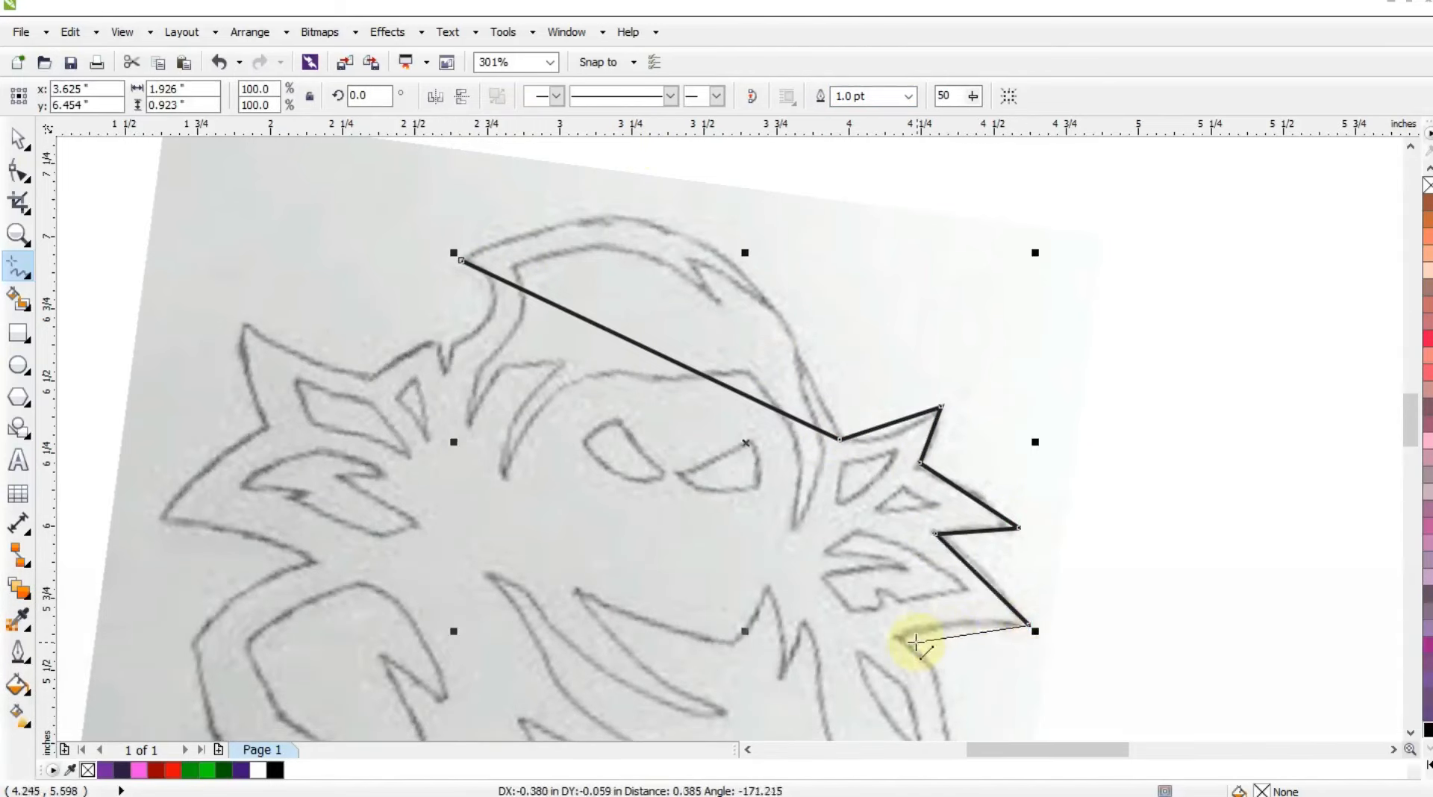
{"action": "left_click", "coordinate": [903, 639]}
Trace straight segments from the hood's left tip through the small notch and around the left spikes to the corner below them.
{"action": "left_click", "coordinate": [461, 260]}
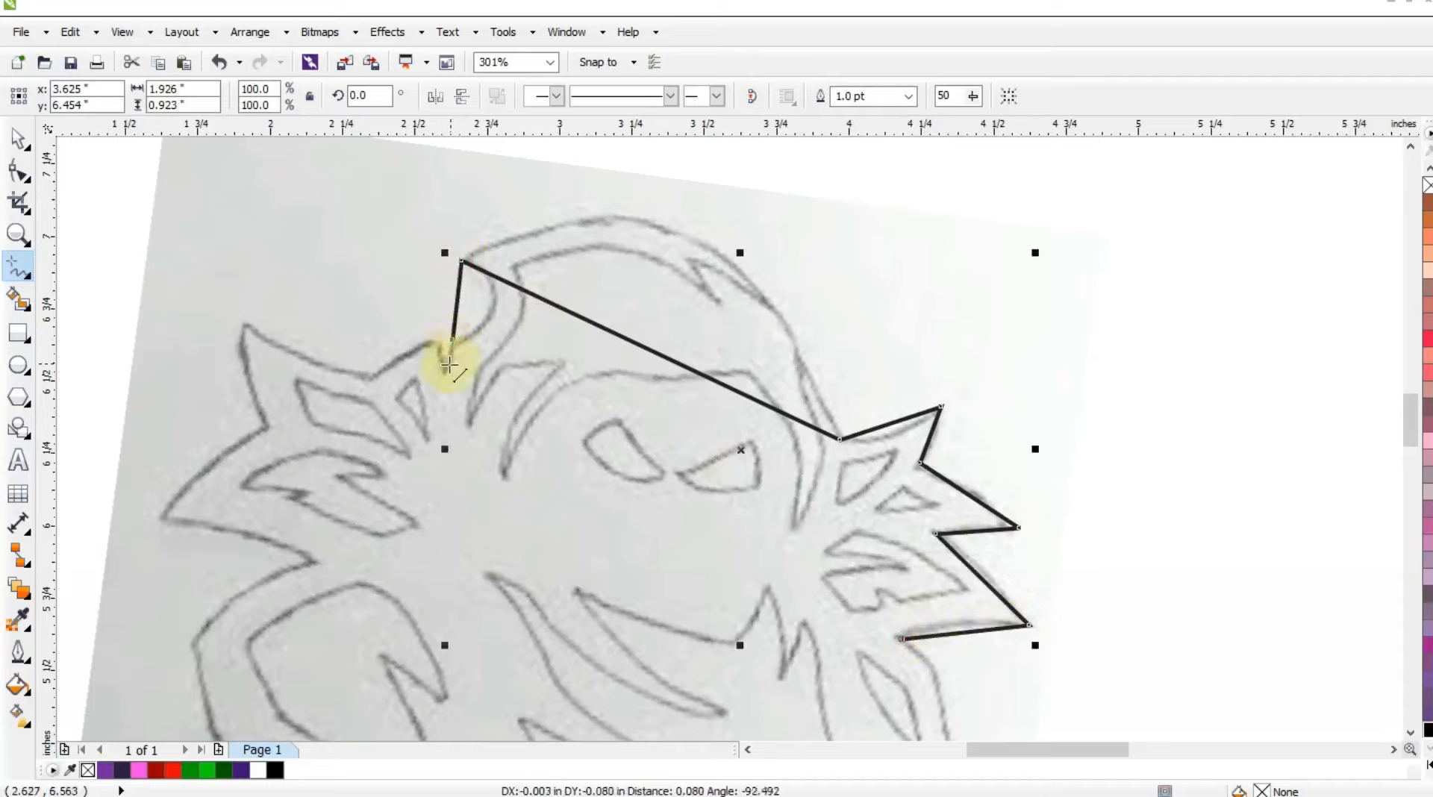
{"action": "left_click", "coordinate": [445, 374]}
{"action": "left_click", "coordinate": [436, 335]}
{"action": "left_click", "coordinate": [372, 377]}
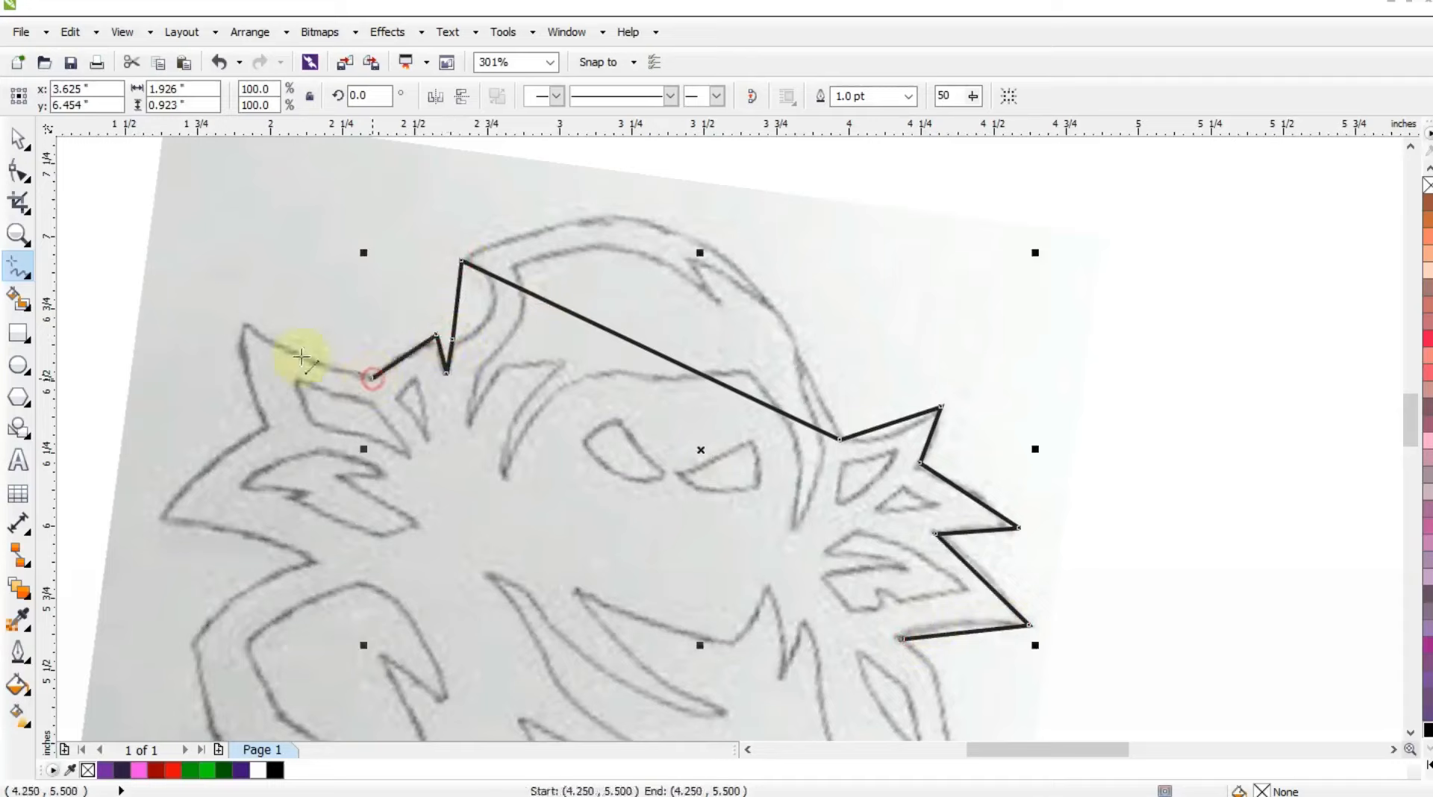
{"action": "left_click", "coordinate": [238, 322]}
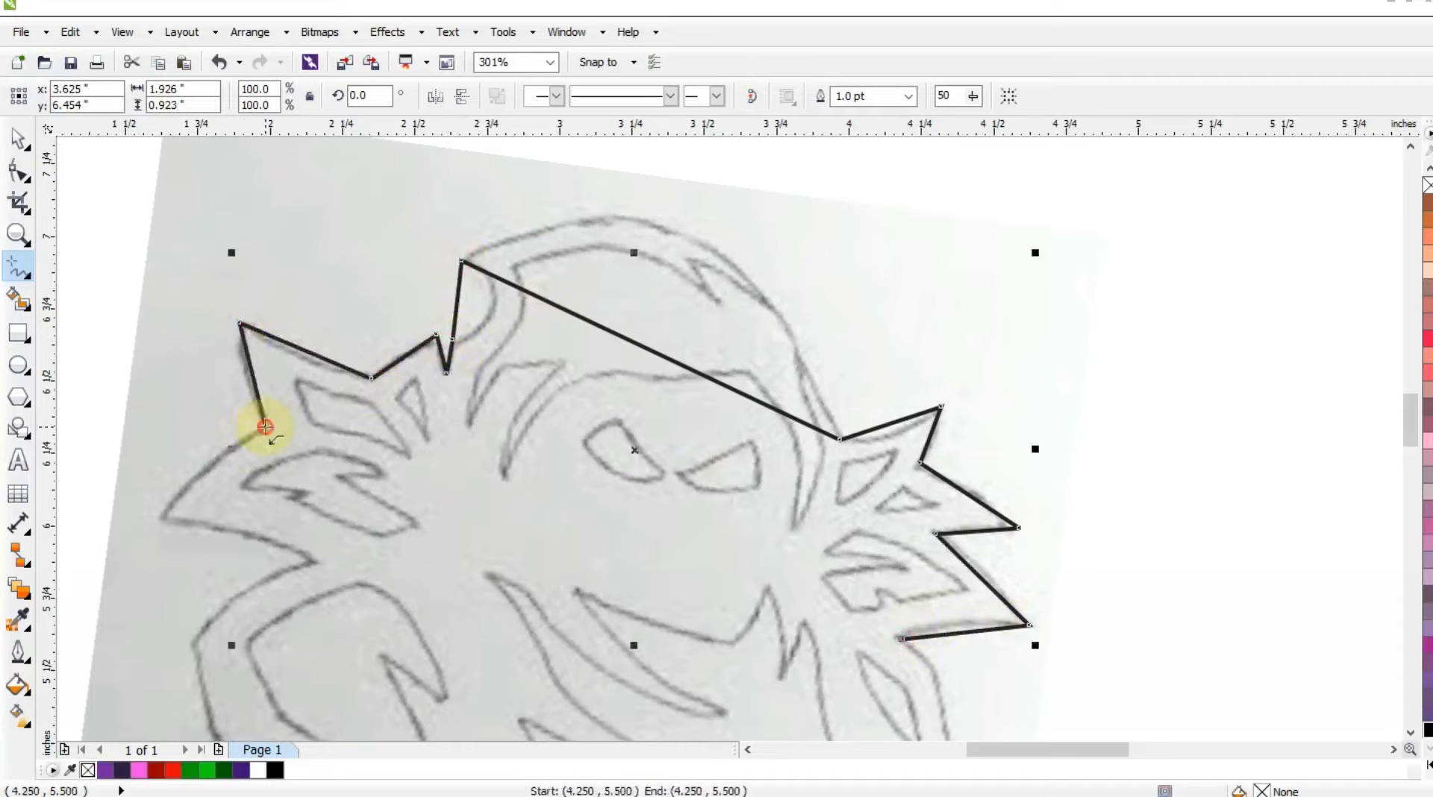
{"action": "left_click", "coordinate": [160, 517]}
{"action": "left_click", "coordinate": [308, 558]}
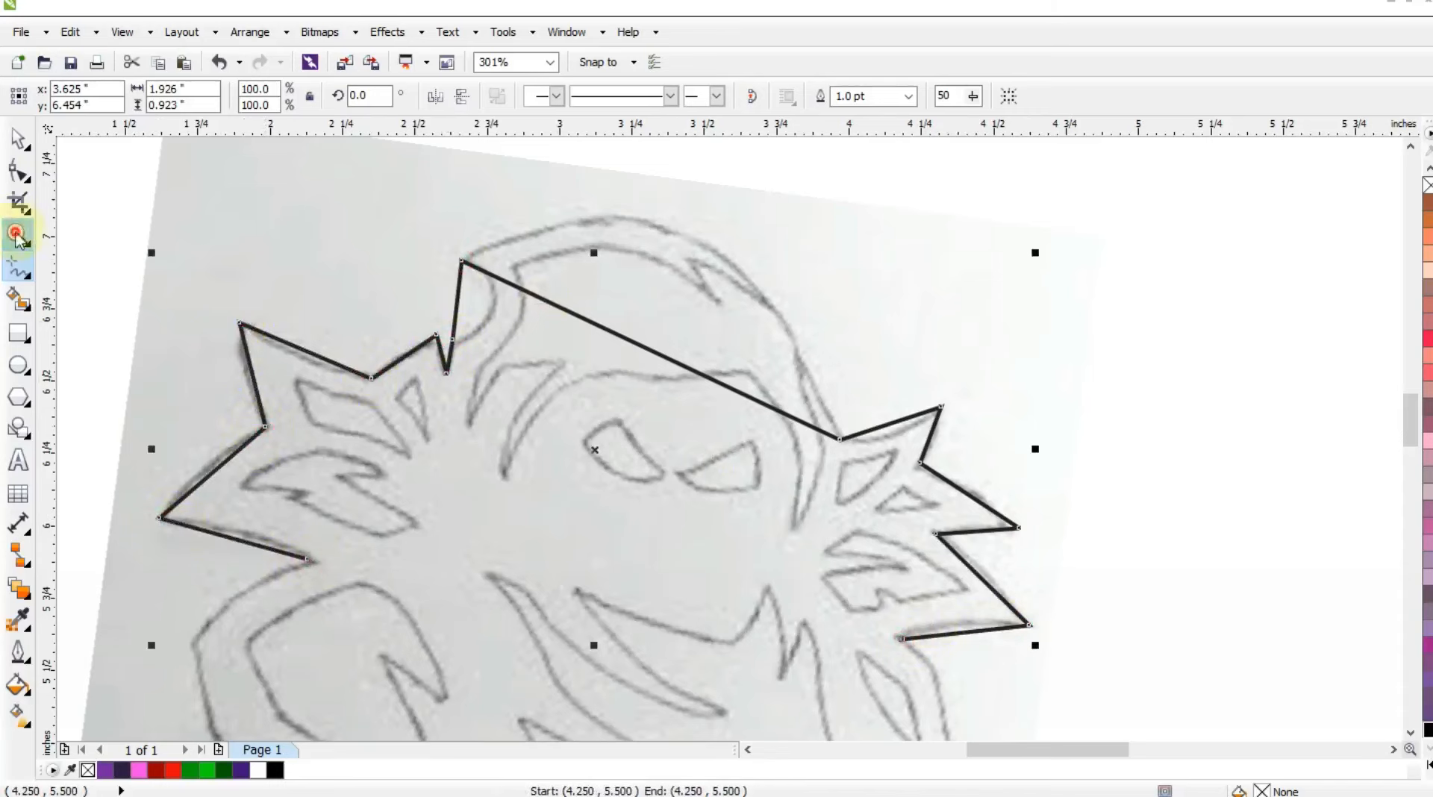
Extend the outline from the lower left spike around the rounded left shoulder and through the bottom notch.
{"action": "left_click", "coordinate": [17, 236]}
{"action": "right_click", "coordinate": [487, 334]}
{"action": "left_click_drag", "start_coordinate": [240, 221], "coordinate": [1171, 727]}
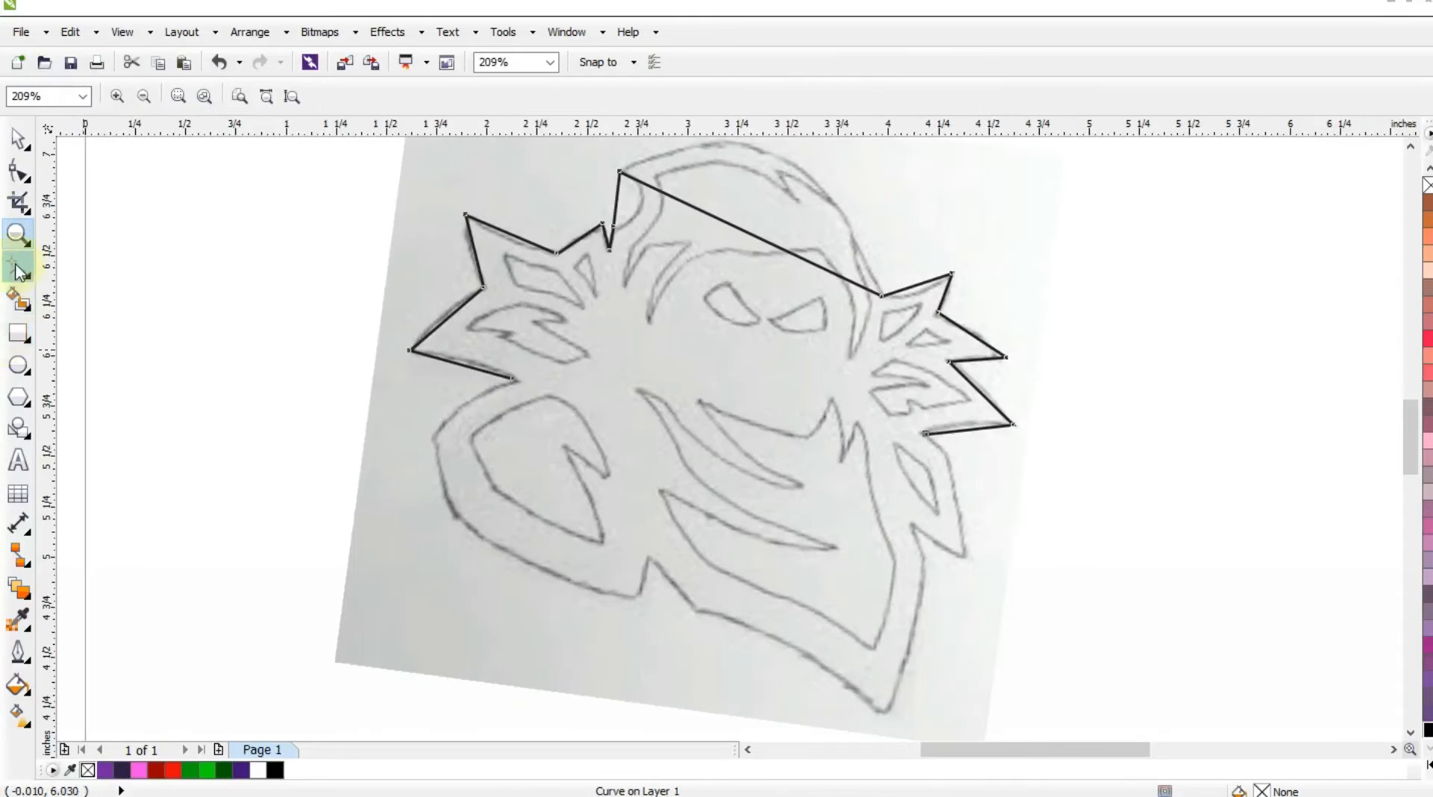
{"action": "left_click", "coordinate": [18, 271]}
{"action": "left_click", "coordinate": [515, 380]}
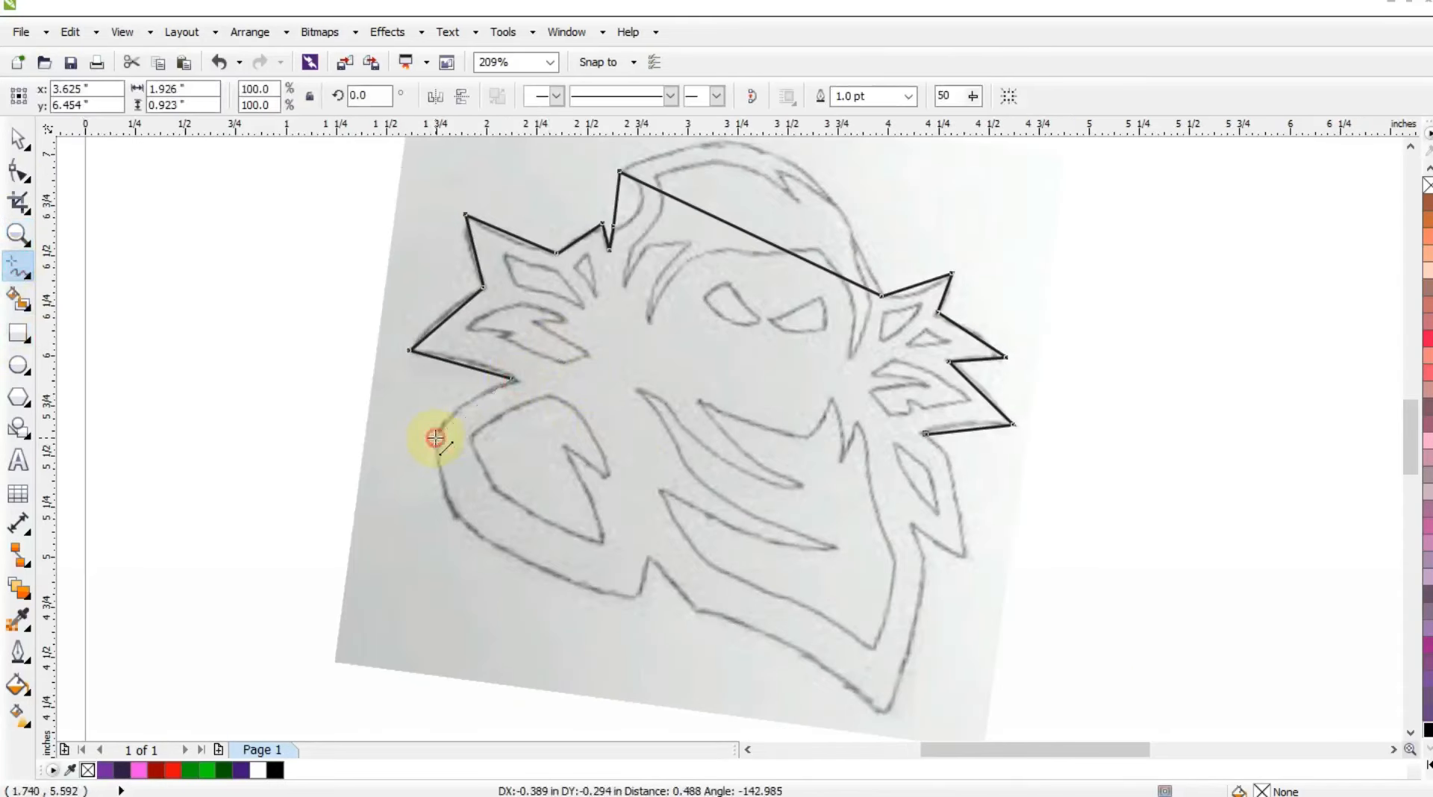
{"action": "left_click", "coordinate": [436, 438]}
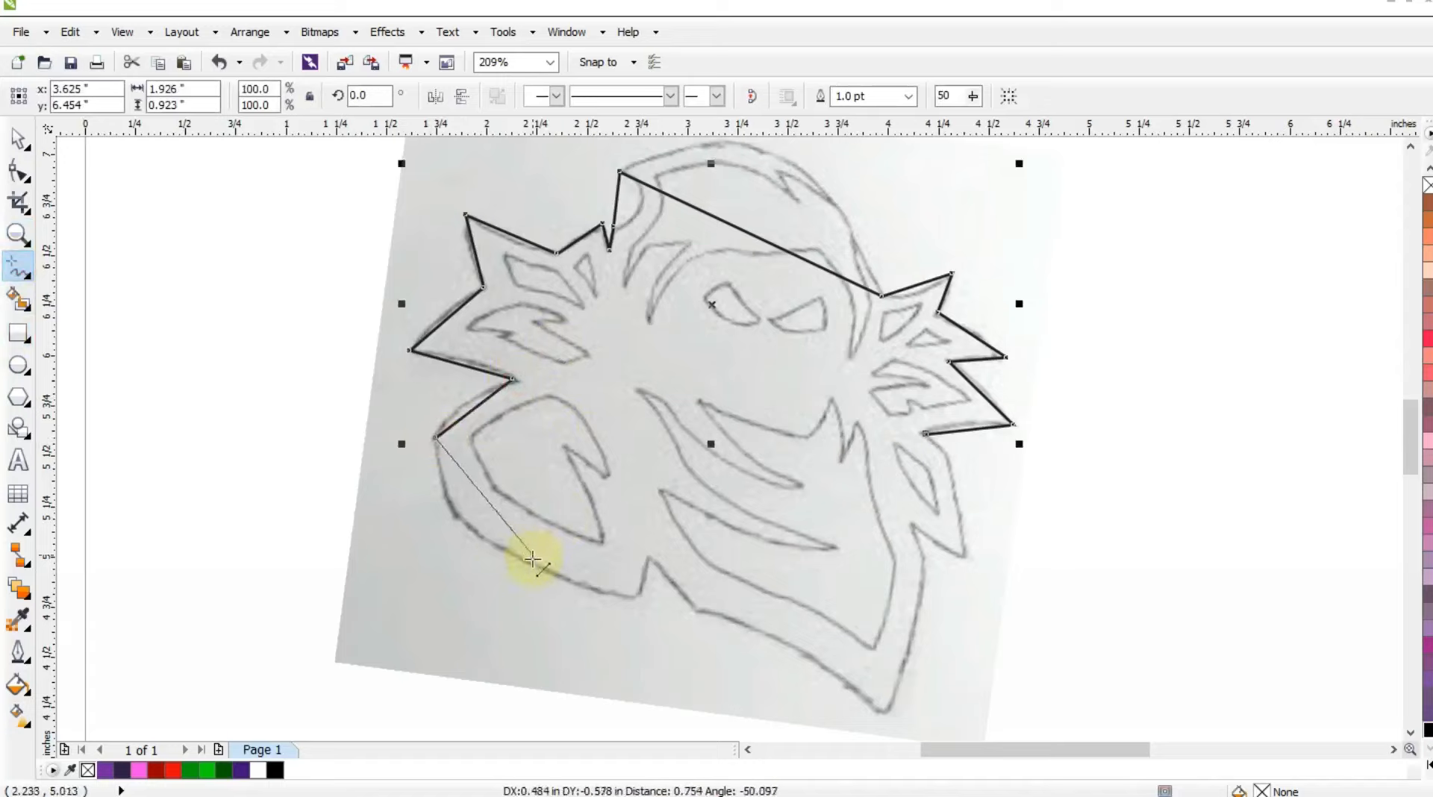
{"action": "left_click", "coordinate": [485, 539]}
{"action": "left_click", "coordinate": [636, 598]}
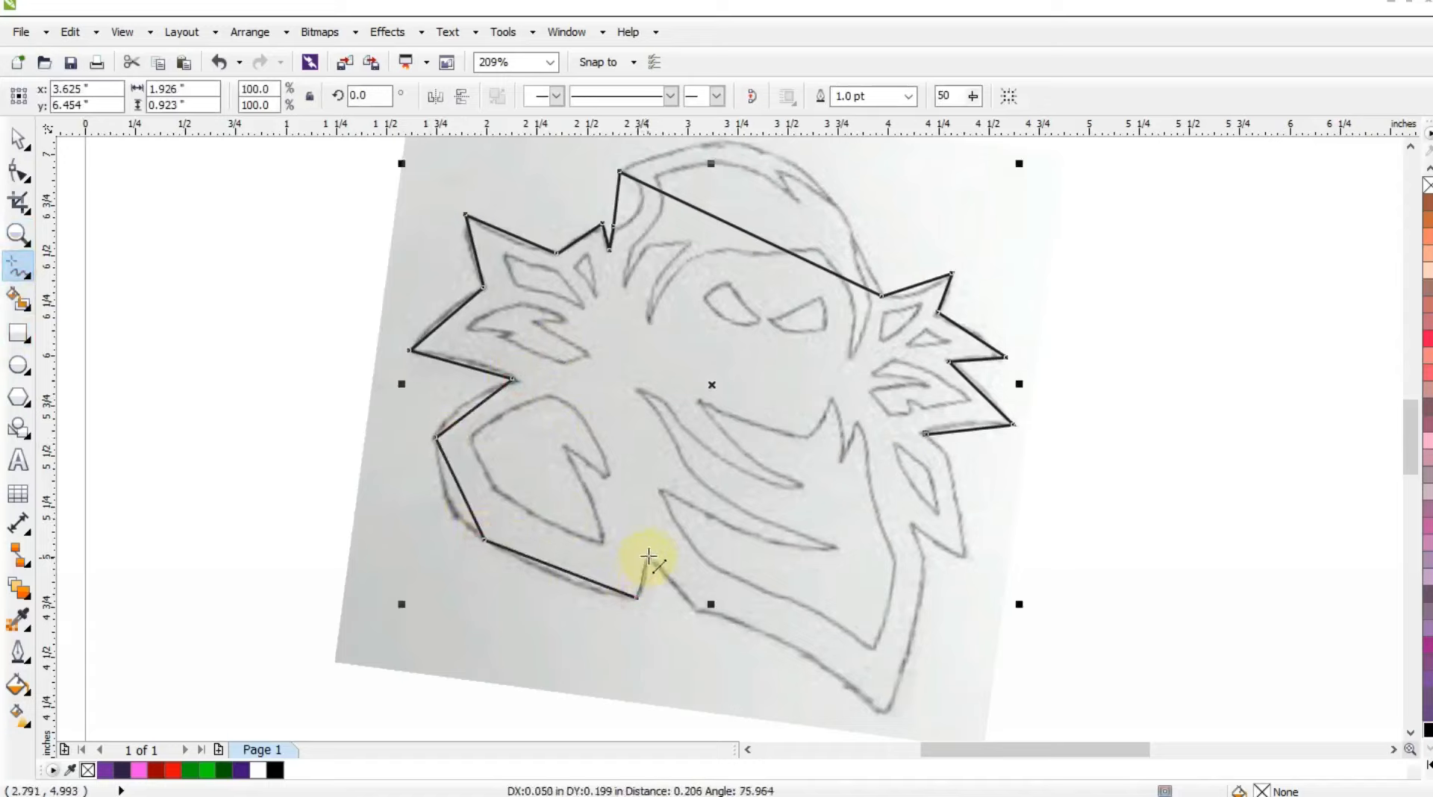
{"action": "left_click", "coordinate": [650, 555]}
{"action": "left_click", "coordinate": [693, 608]}
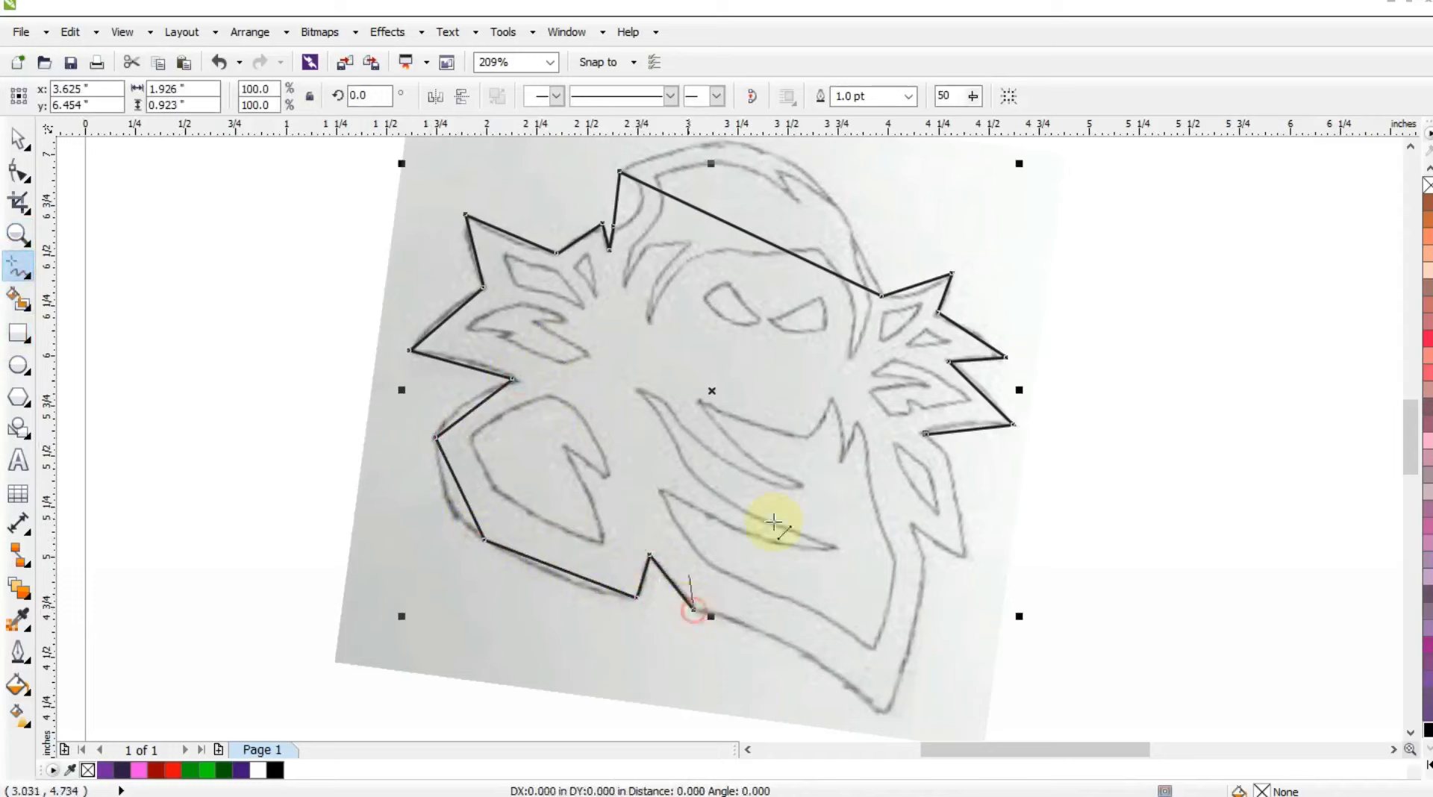
Trace the bottom point and the lower right spike, and close the outline beneath the right-hand spikes.
{"action": "left_click", "coordinate": [889, 717]}
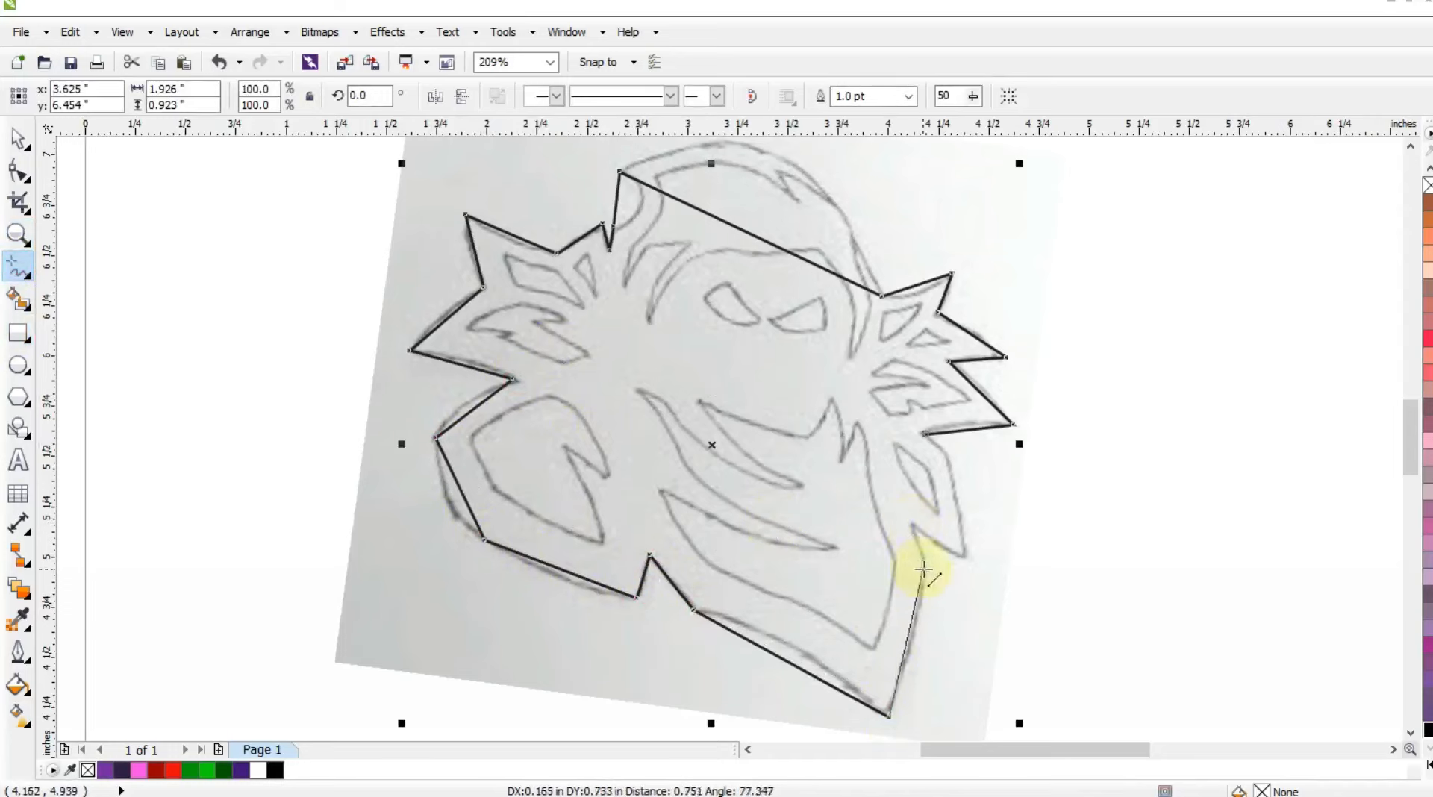
{"action": "left_click", "coordinate": [925, 559]}
{"action": "left_click", "coordinate": [910, 526]}
{"action": "left_click", "coordinate": [968, 559]}
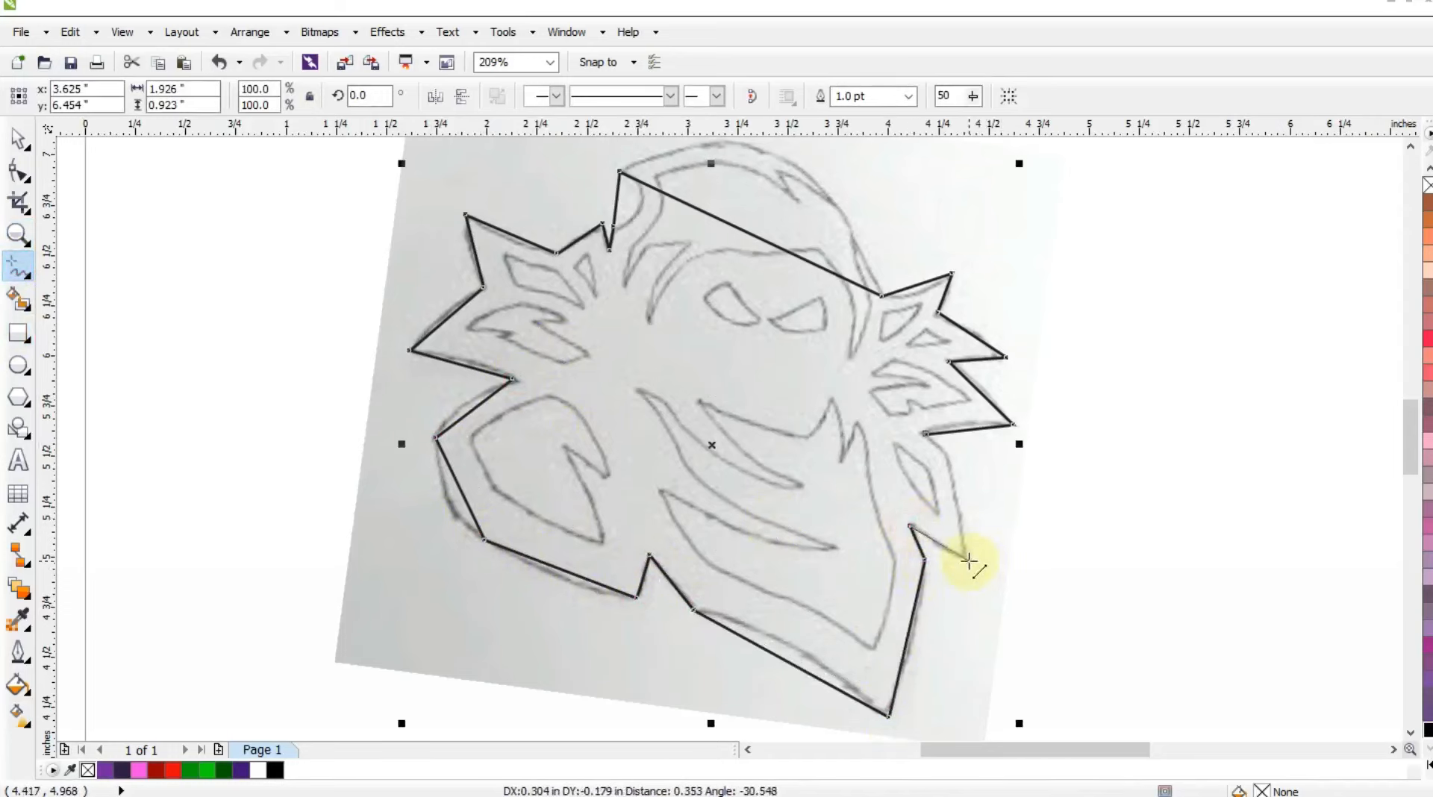
{"action": "left_click", "coordinate": [946, 456]}
Bend the straight top segment of the outline with the Shape tool to follow the sketched hood's arc.
{"action": "left_click", "coordinate": [18, 171]}
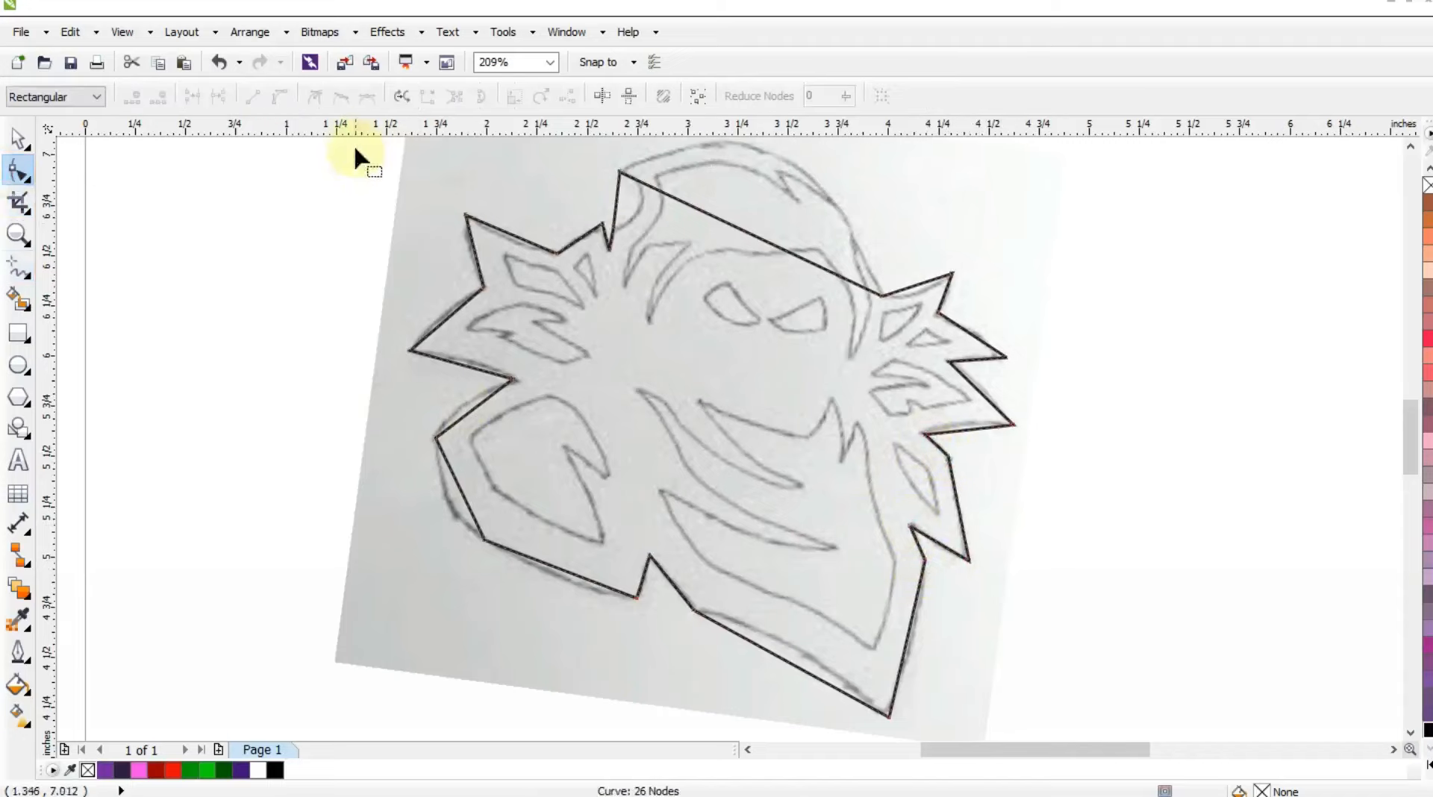
{"action": "left_click", "coordinate": [18, 234]}
{"action": "right_click", "coordinate": [325, 304]}
{"action": "left_click_drag", "start_coordinate": [505, 198], "coordinate": [1063, 470]}
{"action": "left_click", "coordinate": [17, 171]}
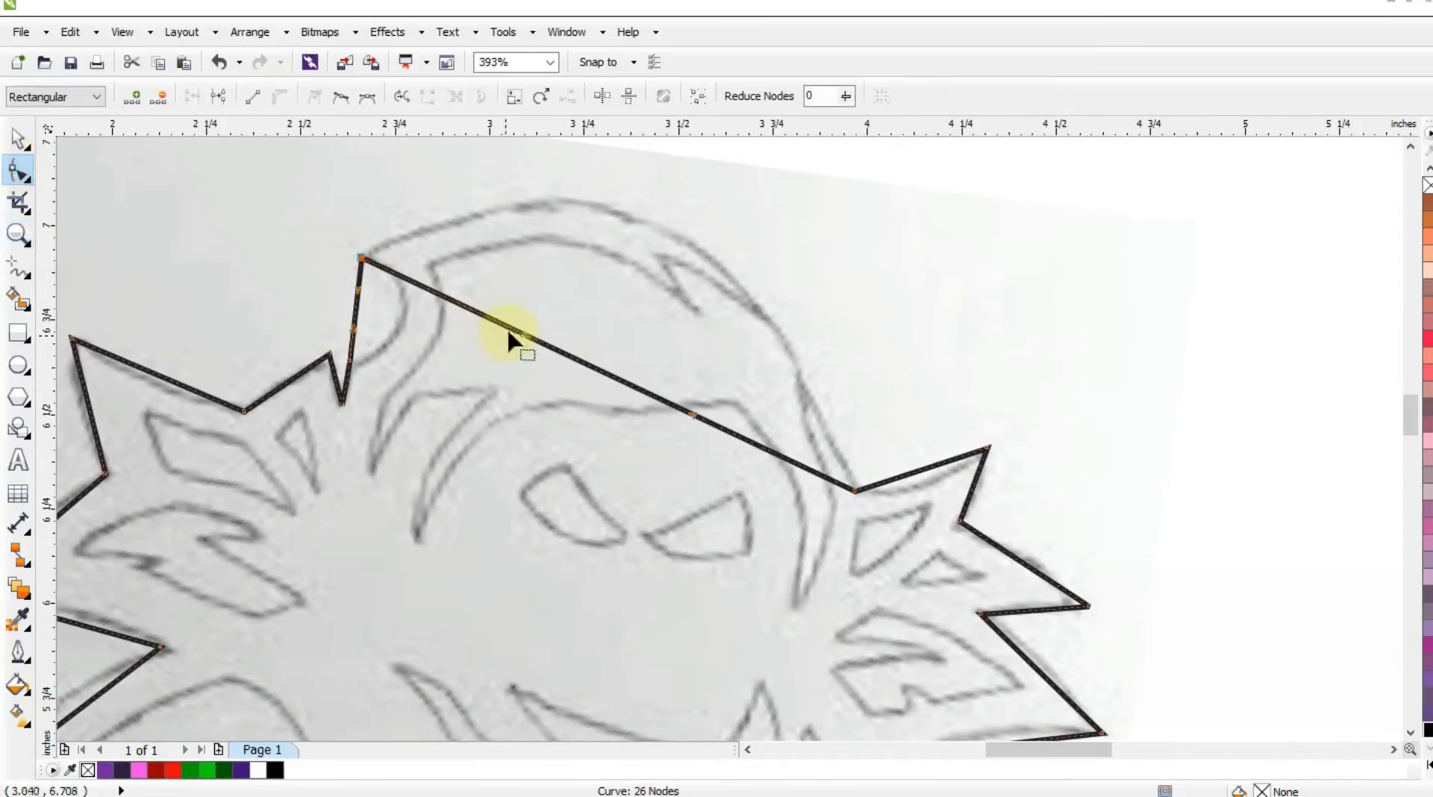
{"action": "left_click_drag", "start_coordinate": [513, 332], "coordinate": [472, 217]}
{"action": "left_click_drag", "start_coordinate": [704, 422], "coordinate": [705, 274]}
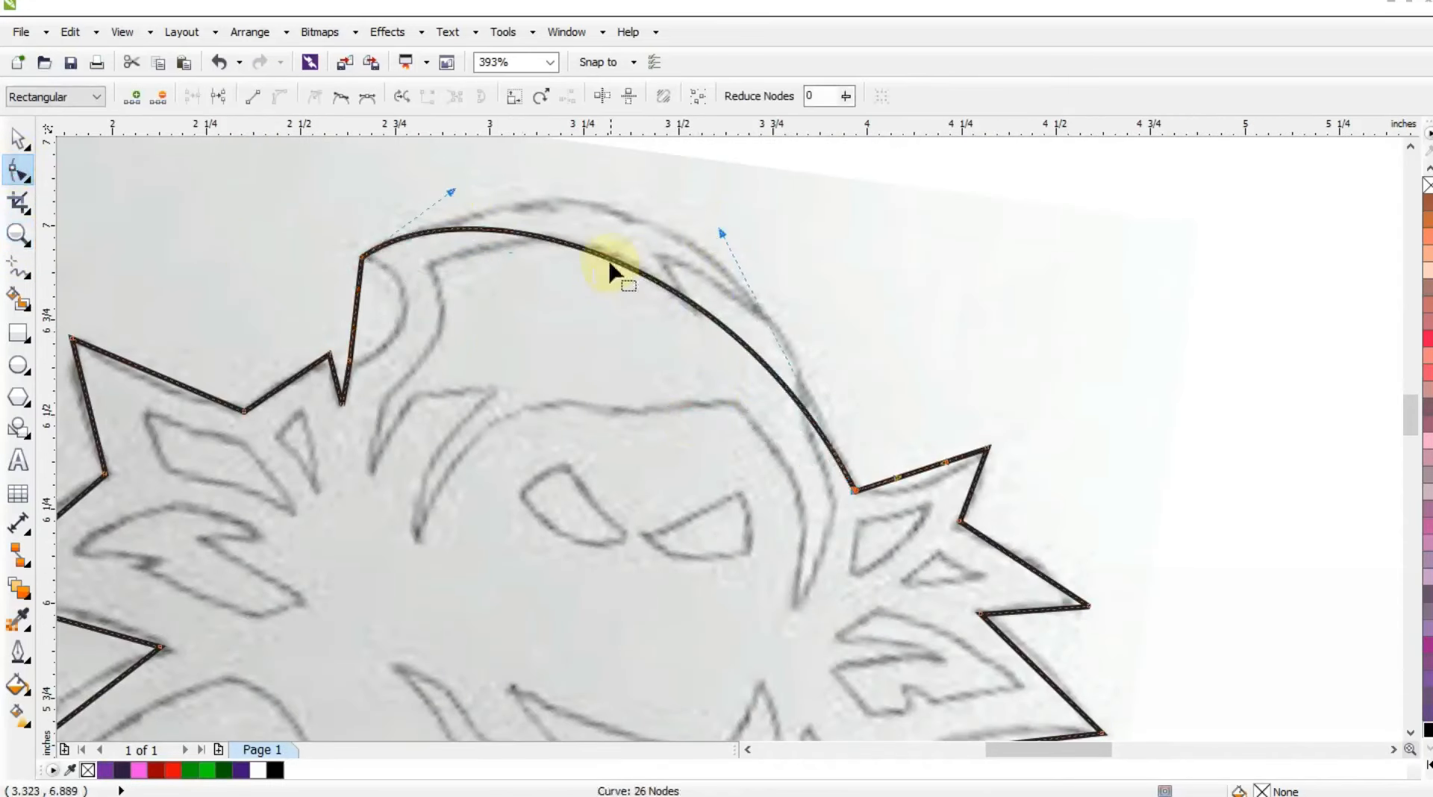
{"action": "left_click_drag", "start_coordinate": [607, 272], "coordinate": [648, 219]}
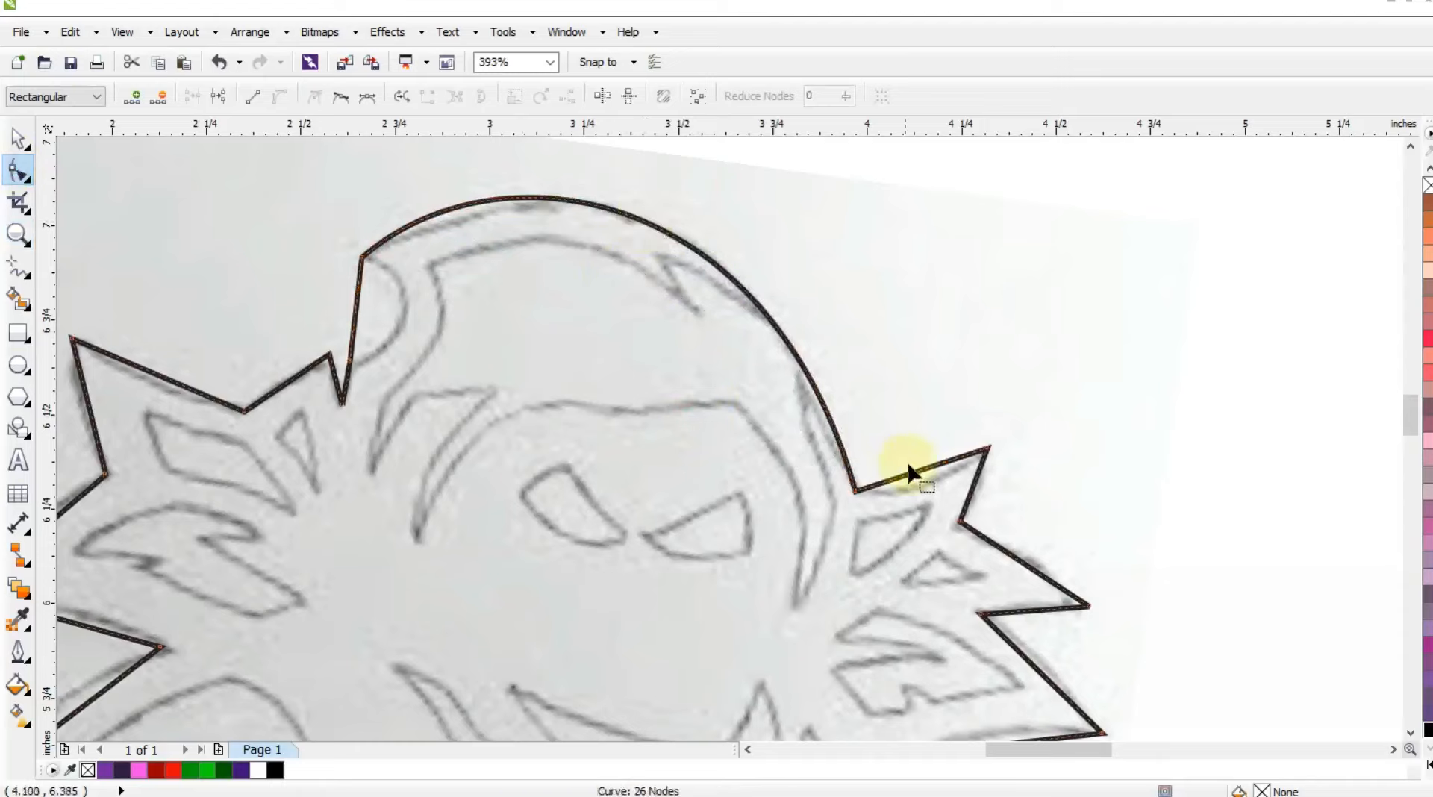
Curve the edges of the right-hand spikes to match the sketch.
{"action": "left_click_drag", "start_coordinate": [911, 484], "coordinate": [981, 503]}
{"action": "left_click_drag", "start_coordinate": [1013, 557], "coordinate": [1023, 551]}
{"action": "left_click_drag", "start_coordinate": [1024, 613], "coordinate": [1026, 608]}
{"action": "left_click_drag", "start_coordinate": [1049, 680], "coordinate": [1052, 665]}
Curve the recess below the hood's left tip and the edges of the upper left spike to match the sketch.
{"action": "left_click_drag", "start_coordinate": [384, 291], "coordinate": [417, 278]}
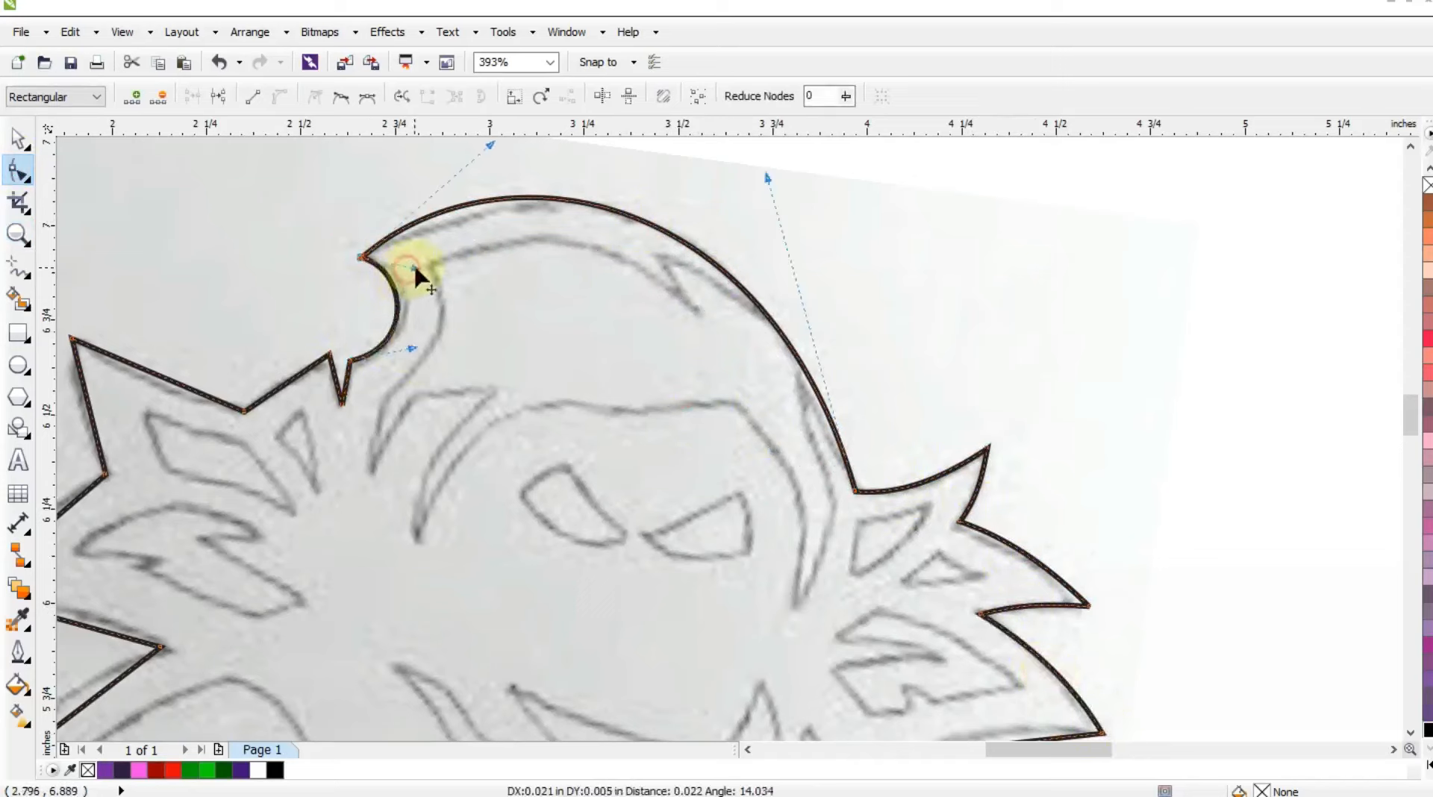
{"action": "left_click", "coordinate": [420, 357]}
{"action": "left_click_drag", "start_coordinate": [262, 391], "coordinate": [264, 394]}
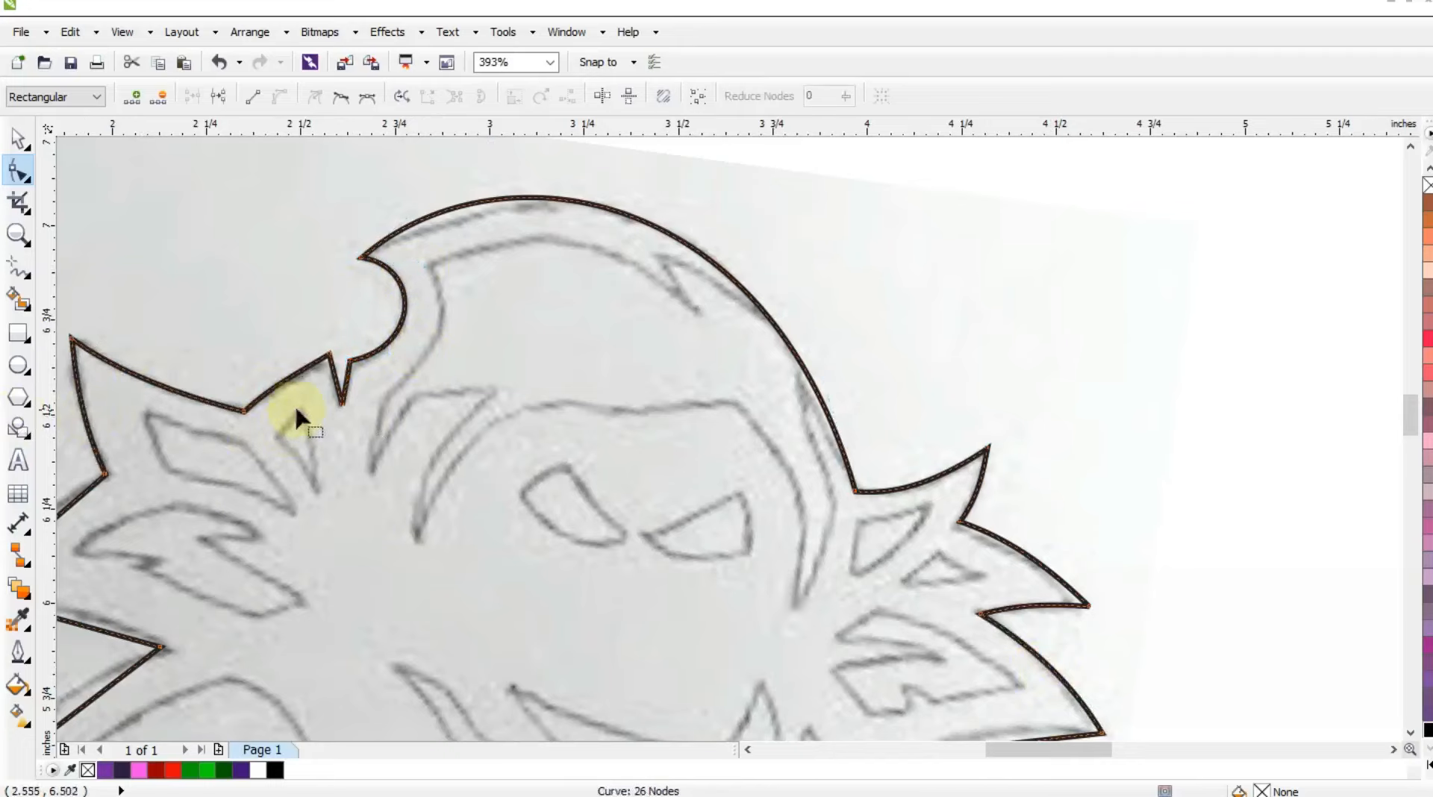
Curve the lower left spike's edges and the rounded left shoulder of the outline along the sketch.
{"action": "key", "text": "F3"}
{"action": "left_click", "coordinate": [18, 245]}
{"action": "right_click", "coordinate": [381, 381]}
{"action": "left_click_drag", "start_coordinate": [340, 397], "coordinate": [783, 651]}
{"action": "left_click", "coordinate": [20, 172]}
{"action": "left_click_drag", "start_coordinate": [453, 284], "coordinate": [445, 280]}
{"action": "left_click_drag", "start_coordinate": [475, 335], "coordinate": [473, 396]}
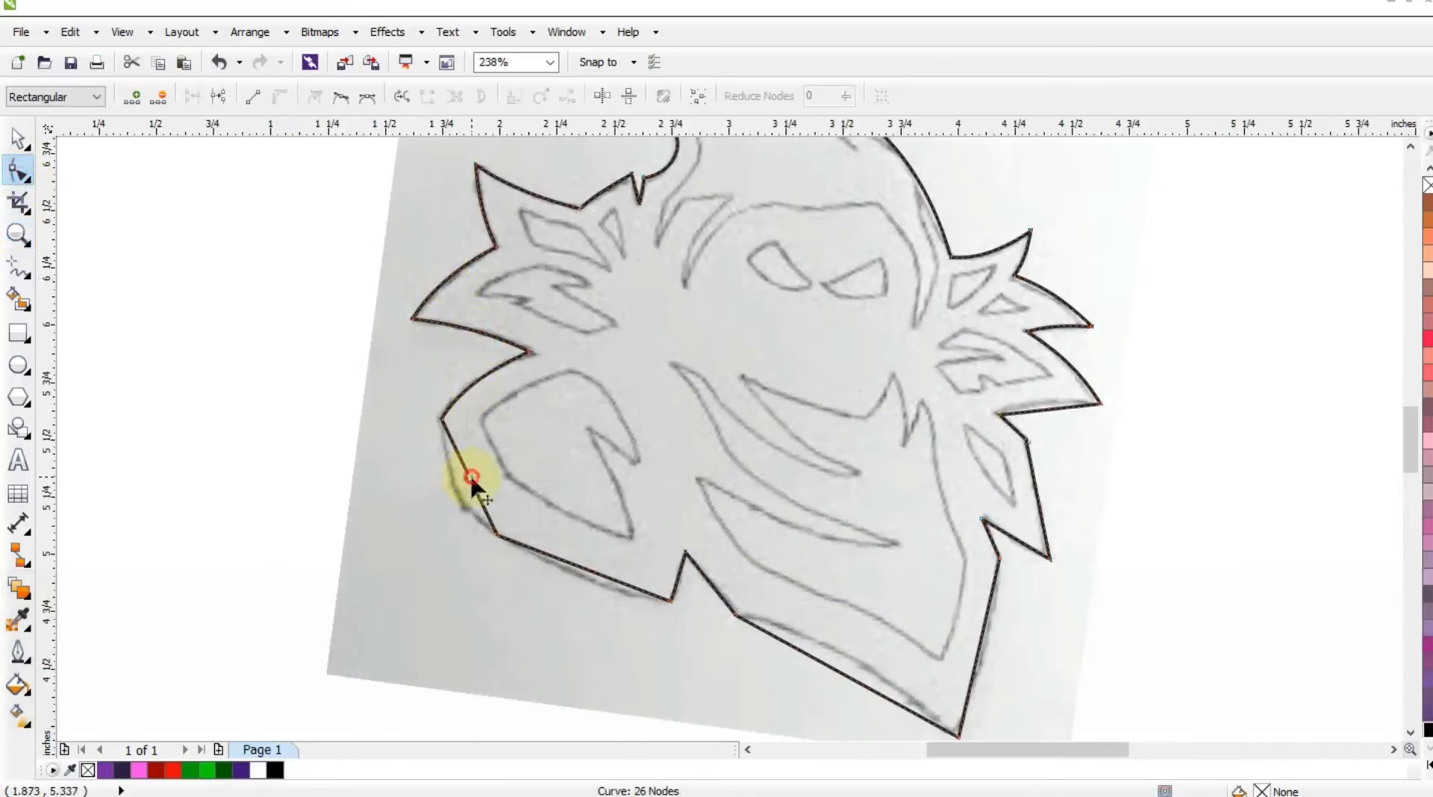
{"action": "left_click_drag", "start_coordinate": [472, 478], "coordinate": [460, 485]}
{"action": "left_click_drag", "start_coordinate": [528, 551], "coordinate": [596, 580]}
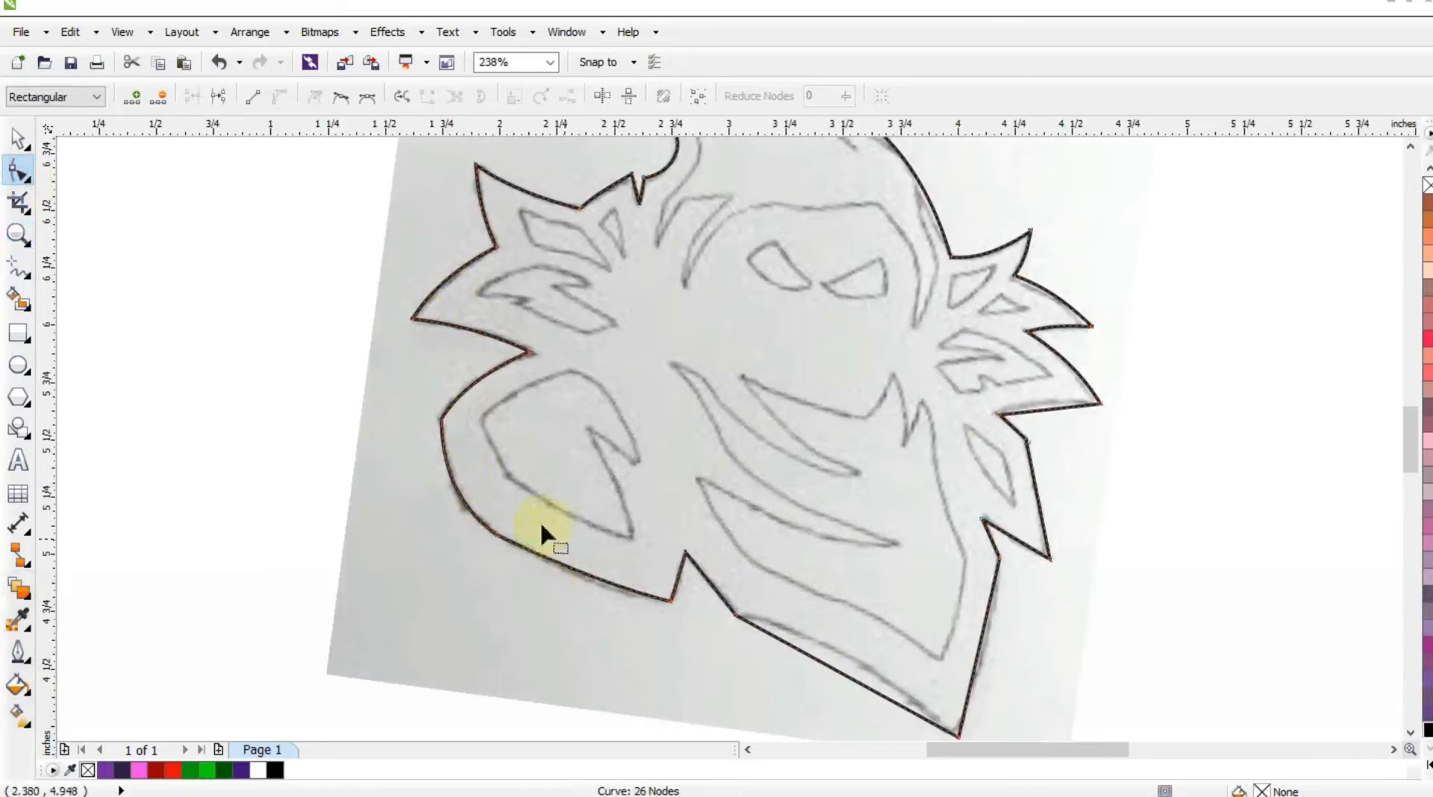
Curve the long bottom edge, the edge rising from the bottom point and the lower right spike along the sketch.
{"action": "left_click_drag", "start_coordinate": [834, 672], "coordinate": [894, 654]}
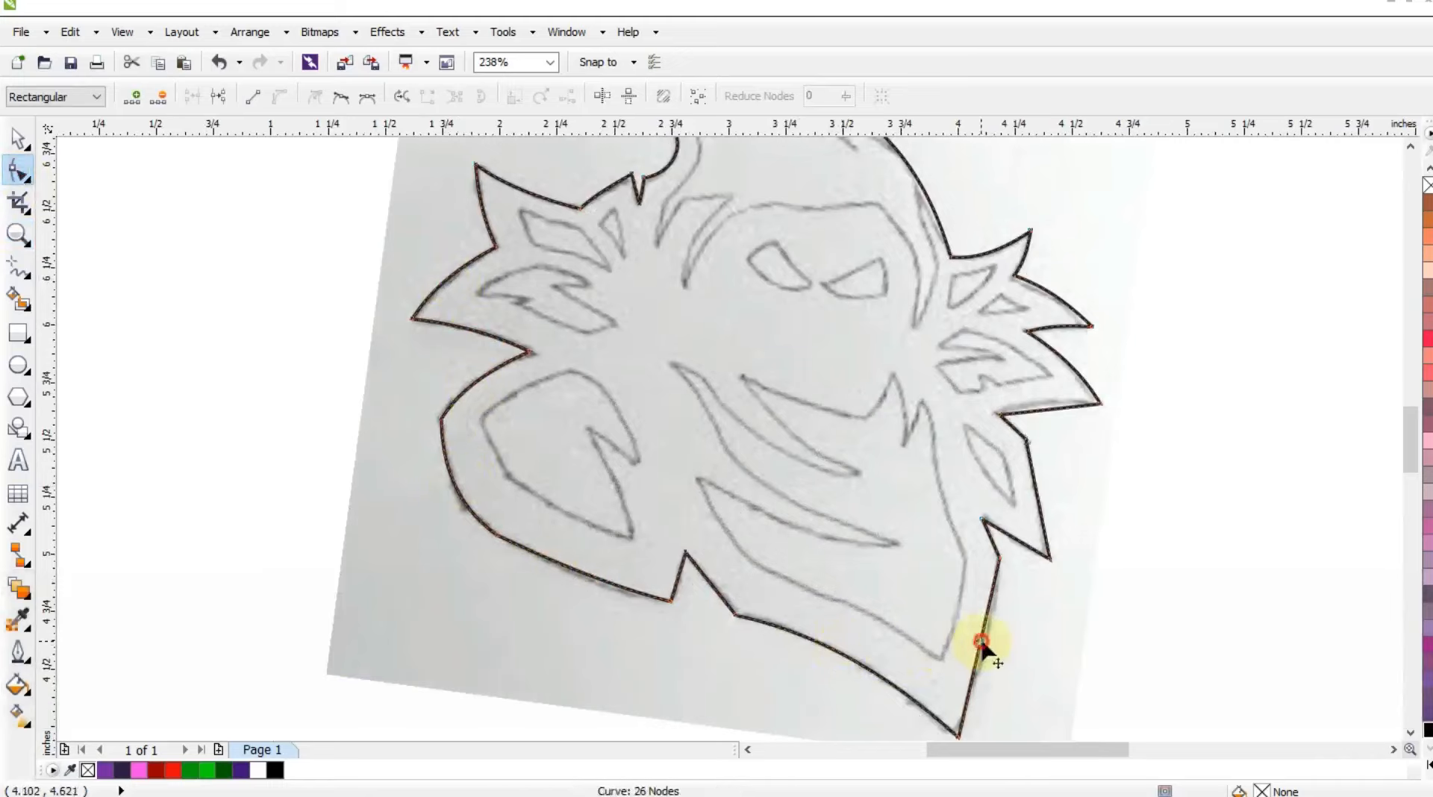
{"action": "left_click_drag", "start_coordinate": [981, 642], "coordinate": [1009, 590]}
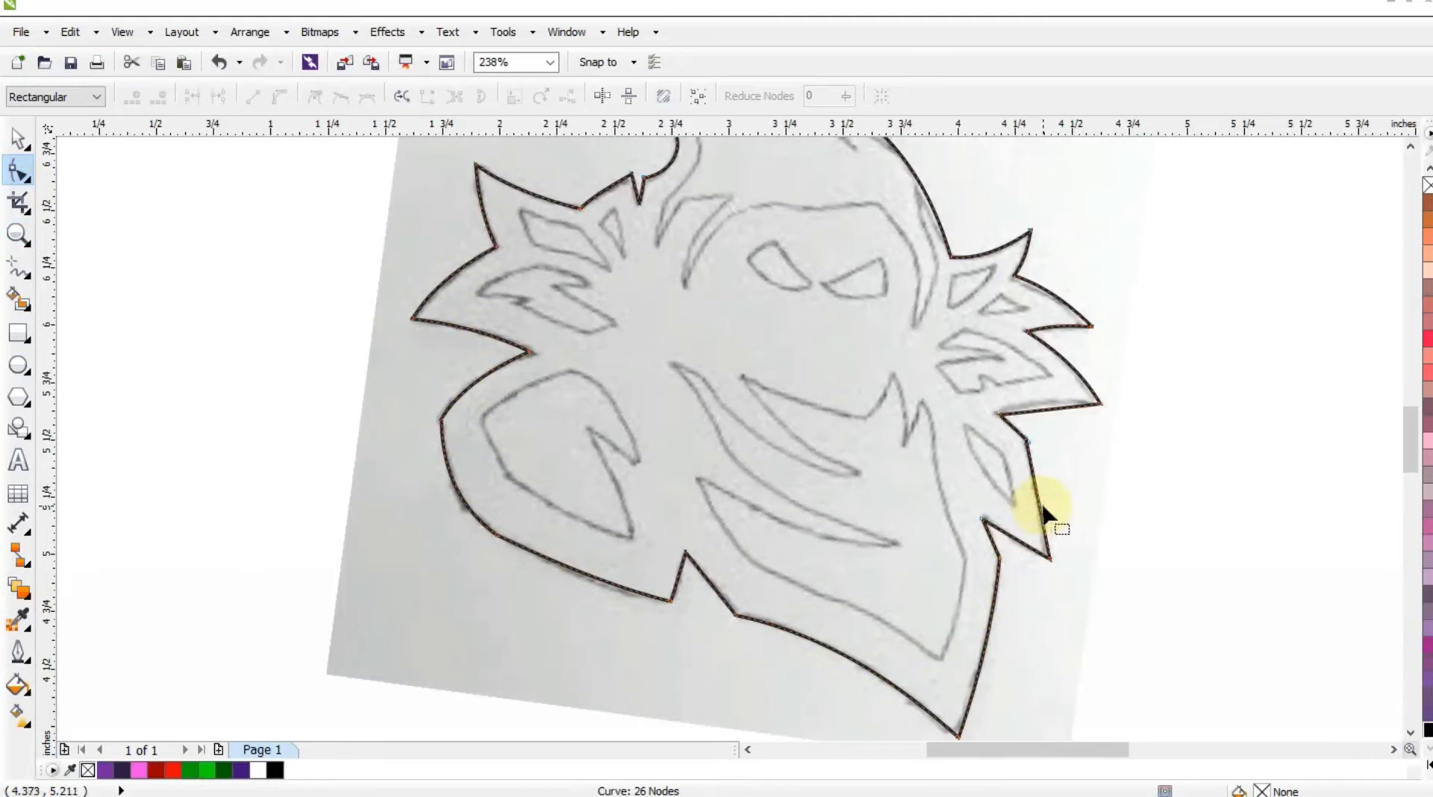
{"action": "left_click_drag", "start_coordinate": [1045, 515], "coordinate": [1039, 505]}
Fill the closed outline with dark purple (#2E1E42) and move it together with the sketch toward the page's left edge.
{"action": "key", "text": "shift+F2"}
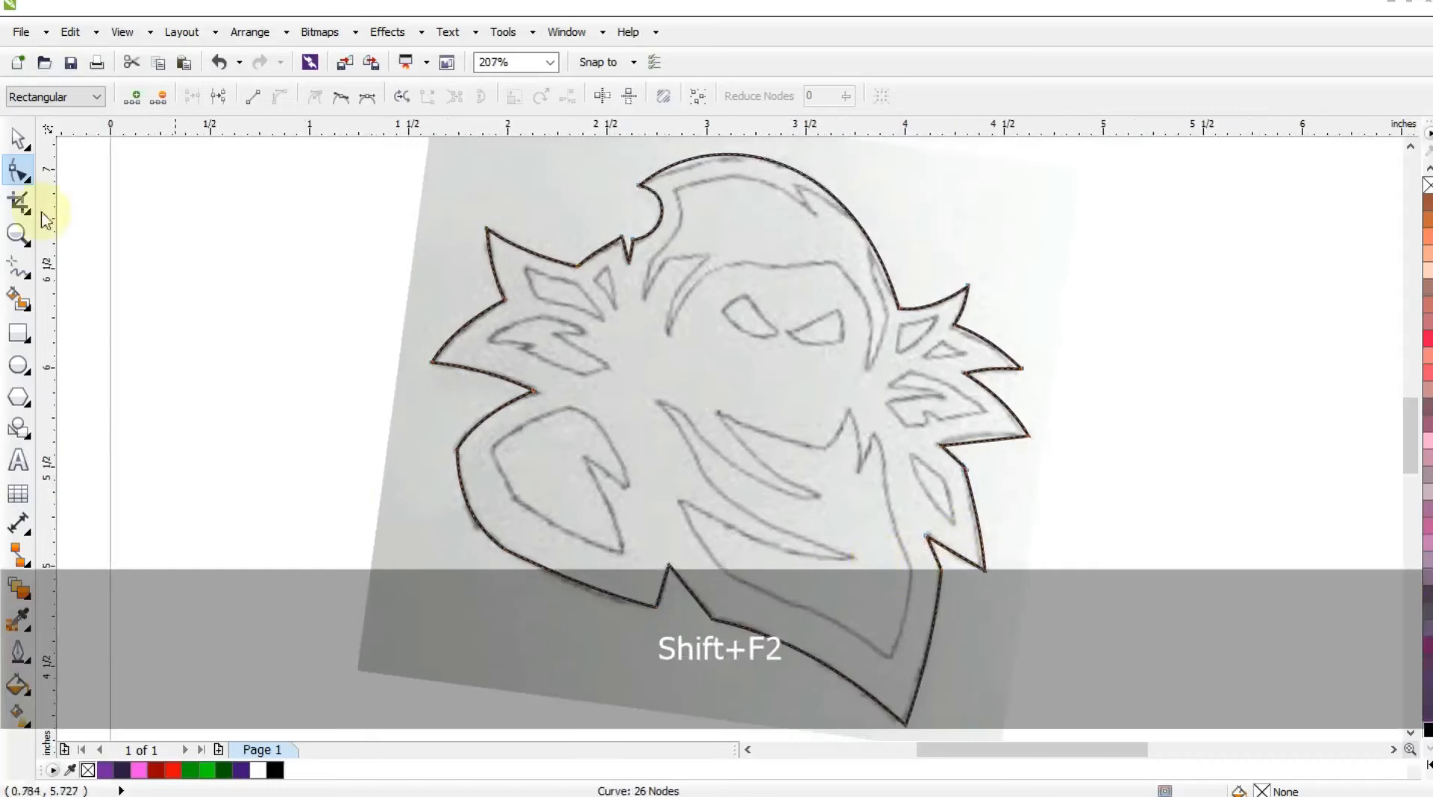
{"action": "left_click", "coordinate": [17, 138]}
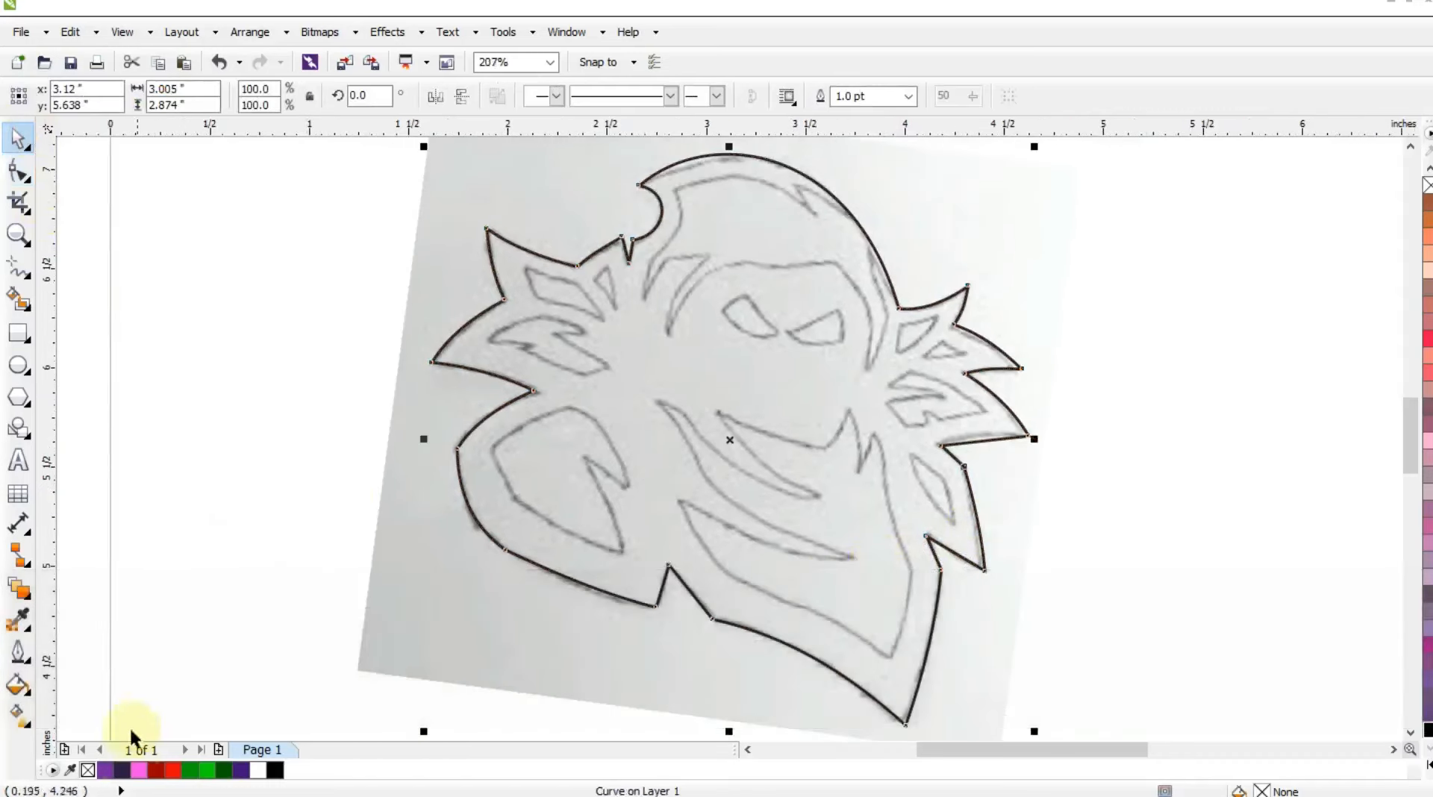
{"action": "left_click", "coordinate": [122, 770]}
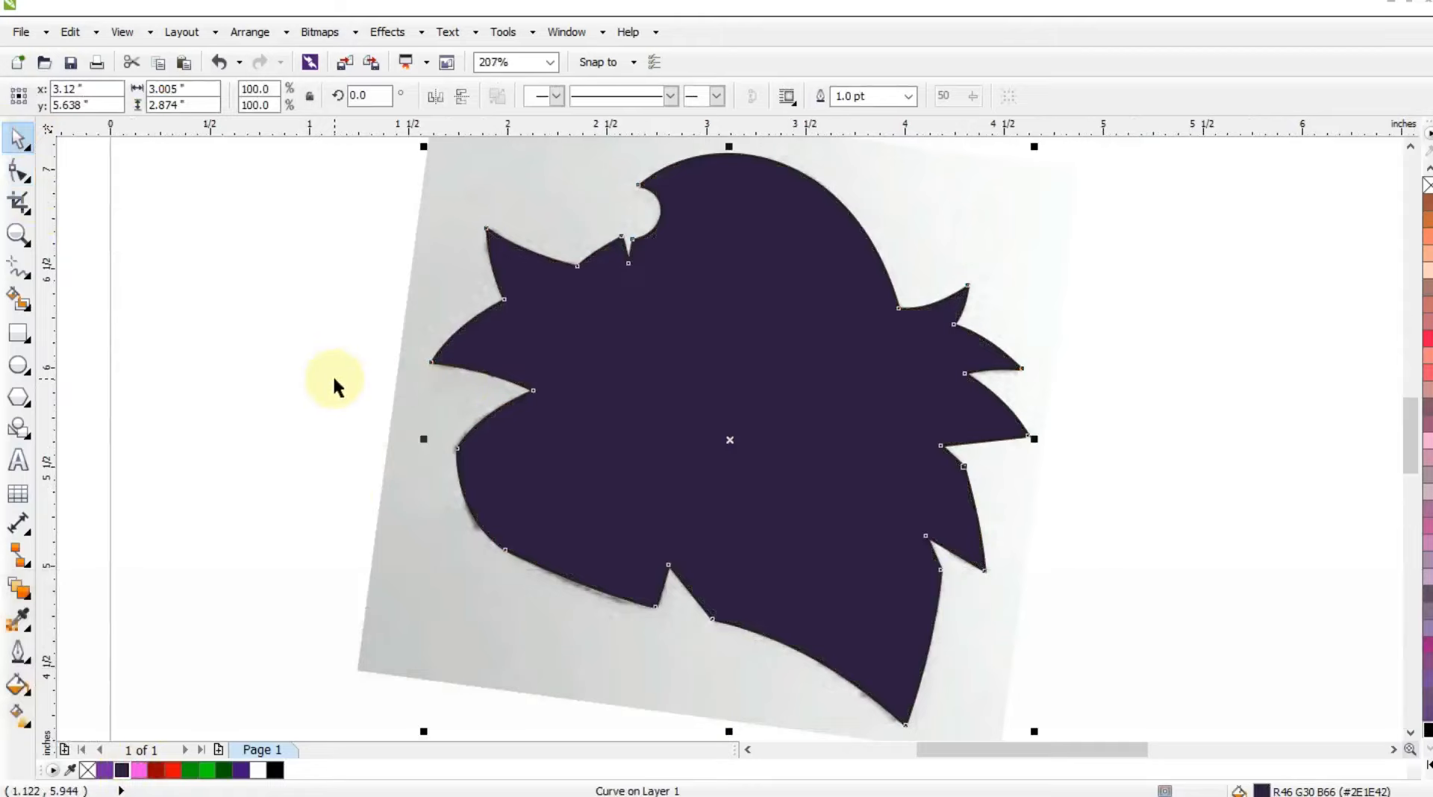
{"action": "key", "text": "F3"}
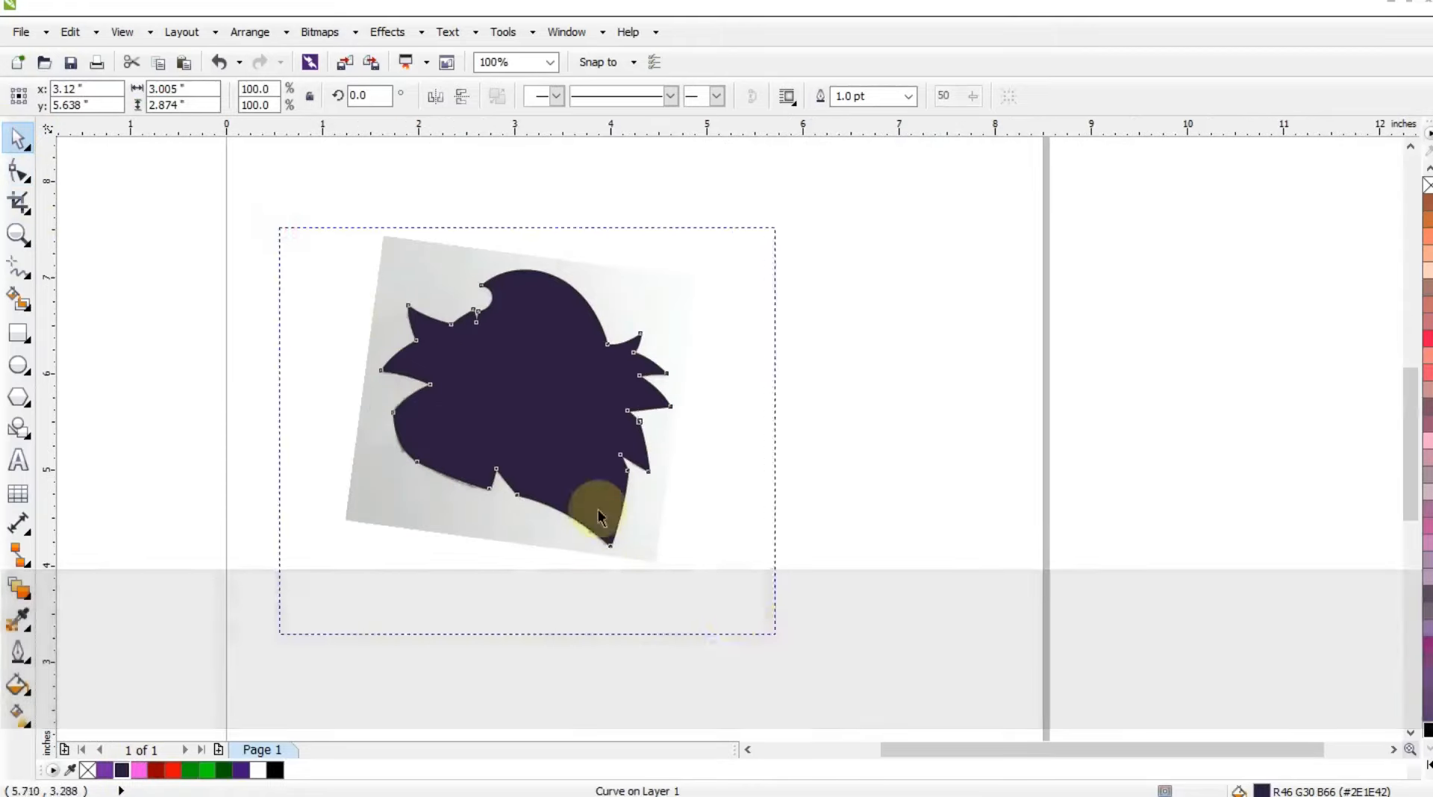
{"action": "left_click_drag", "start_coordinate": [598, 513], "coordinate": [463, 513]}
Draw a square about 4.4 inches wide to the right of the silhouette and fill it with the same dark purple (#2E1E42).
{"action": "left_click", "coordinate": [19, 333]}
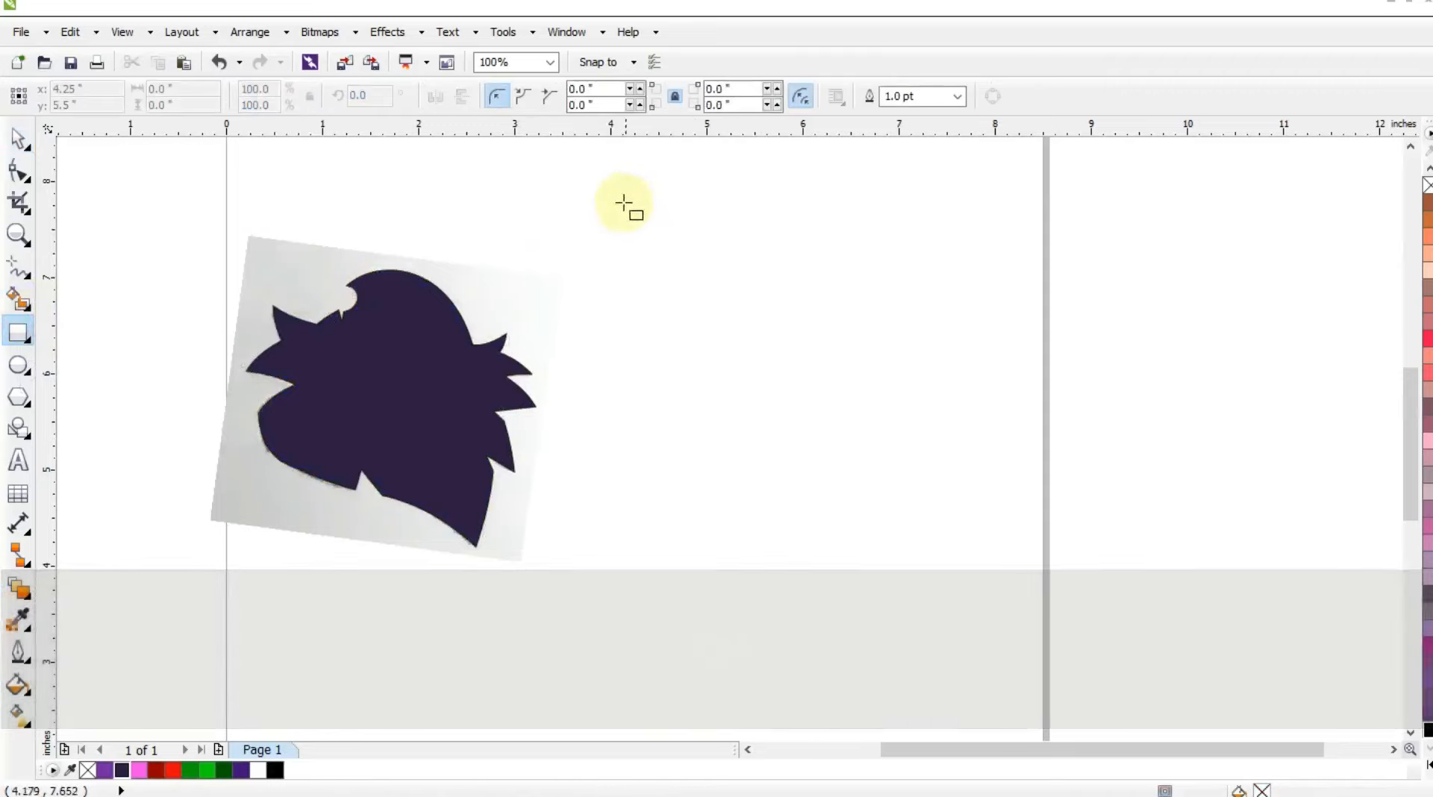
{"action": "mouse_move", "coordinate": [623, 182]}
{"action": "left_mouse_down"}
{"action": "mouse_move", "coordinate": [829, 502]}
{"action": "mouse_move", "coordinate": [875, 607]}
{"action": "left_mouse_up"}
{"action": "left_click", "coordinate": [19, 138]}
{"action": "mouse_move", "coordinate": [740, 394]}
{"action": "left_mouse_down"}
{"action": "mouse_move", "coordinate": [707, 394]}
{"action": "mouse_move", "coordinate": [717, 379]}
{"action": "left_mouse_up"}
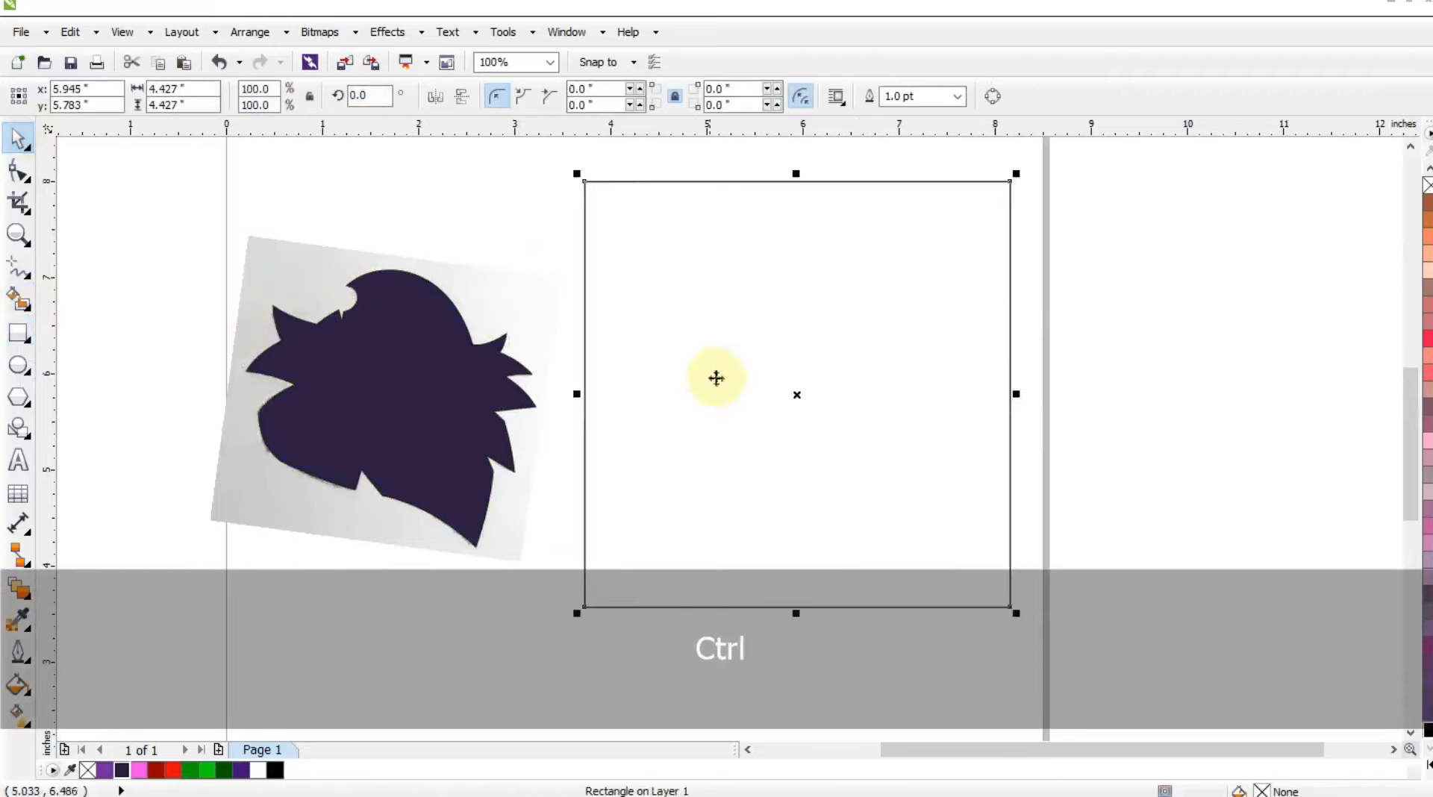
{"action": "left_click", "coordinate": [121, 770]}
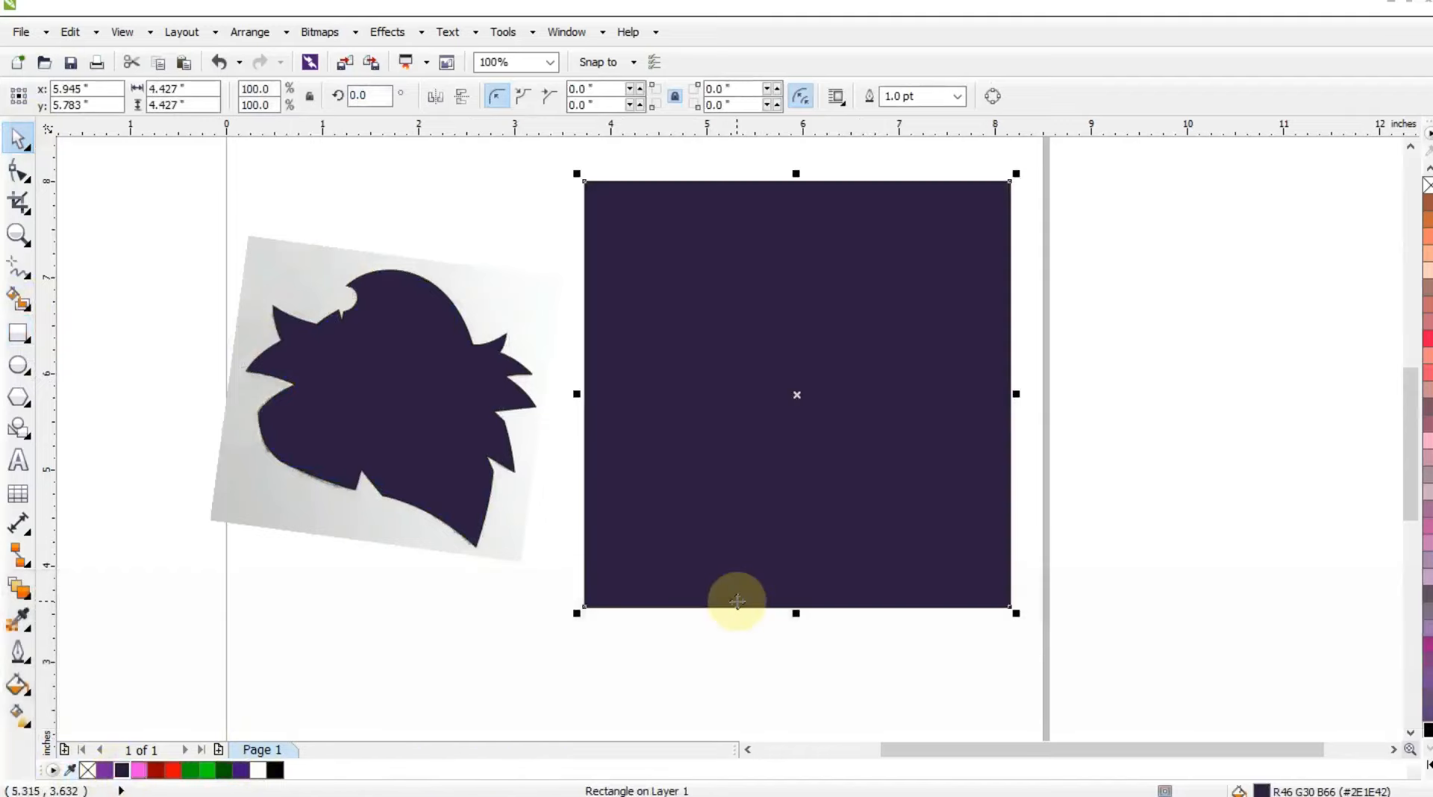
Send the dark purple square to the back and place the silhouette centrally on top of it.
{"action": "key", "text": "shift"}
{"action": "key", "text": "shift+Page_Down"}
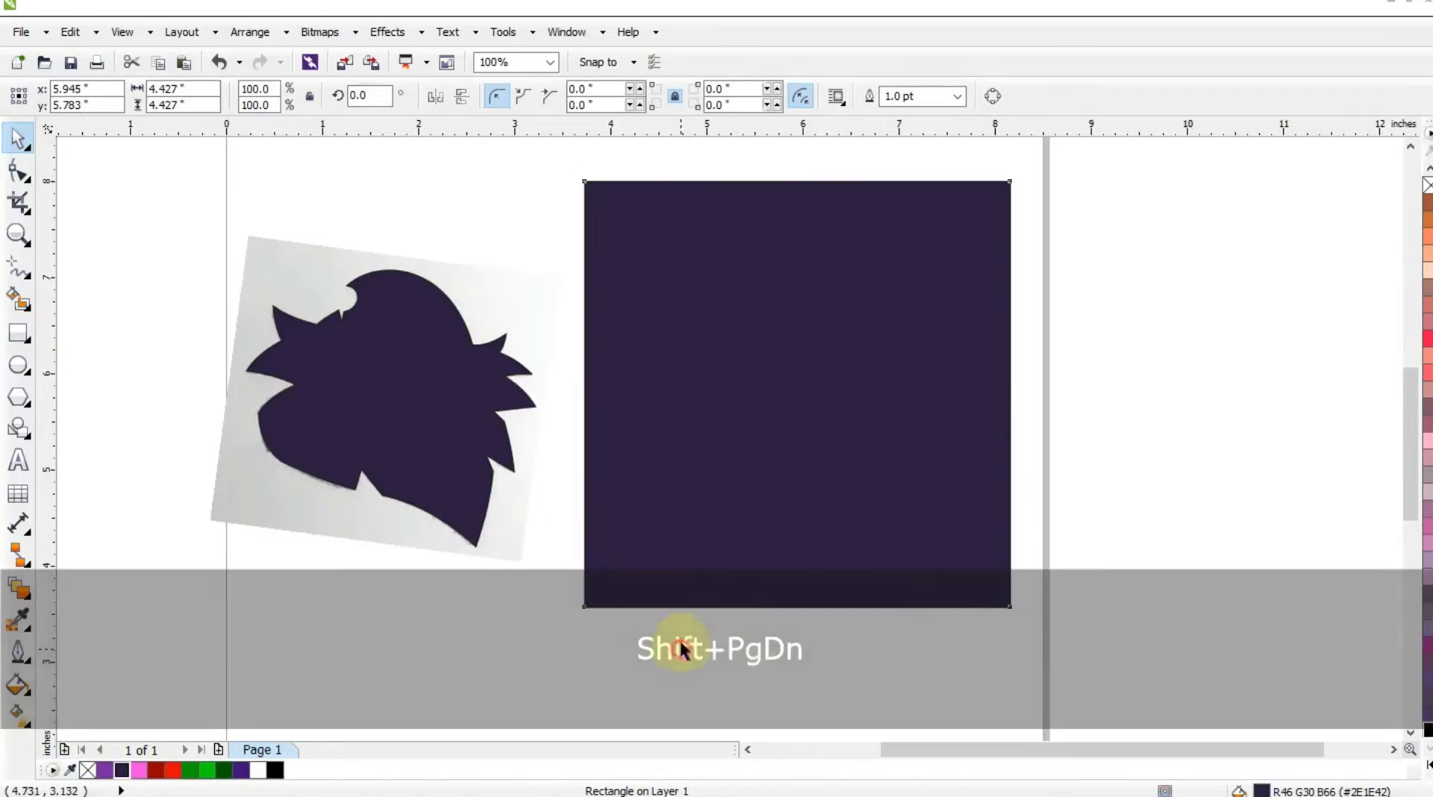
{"action": "left_click", "coordinate": [698, 618]}
{"action": "left_click_drag", "start_coordinate": [413, 413], "coordinate": [834, 433]}
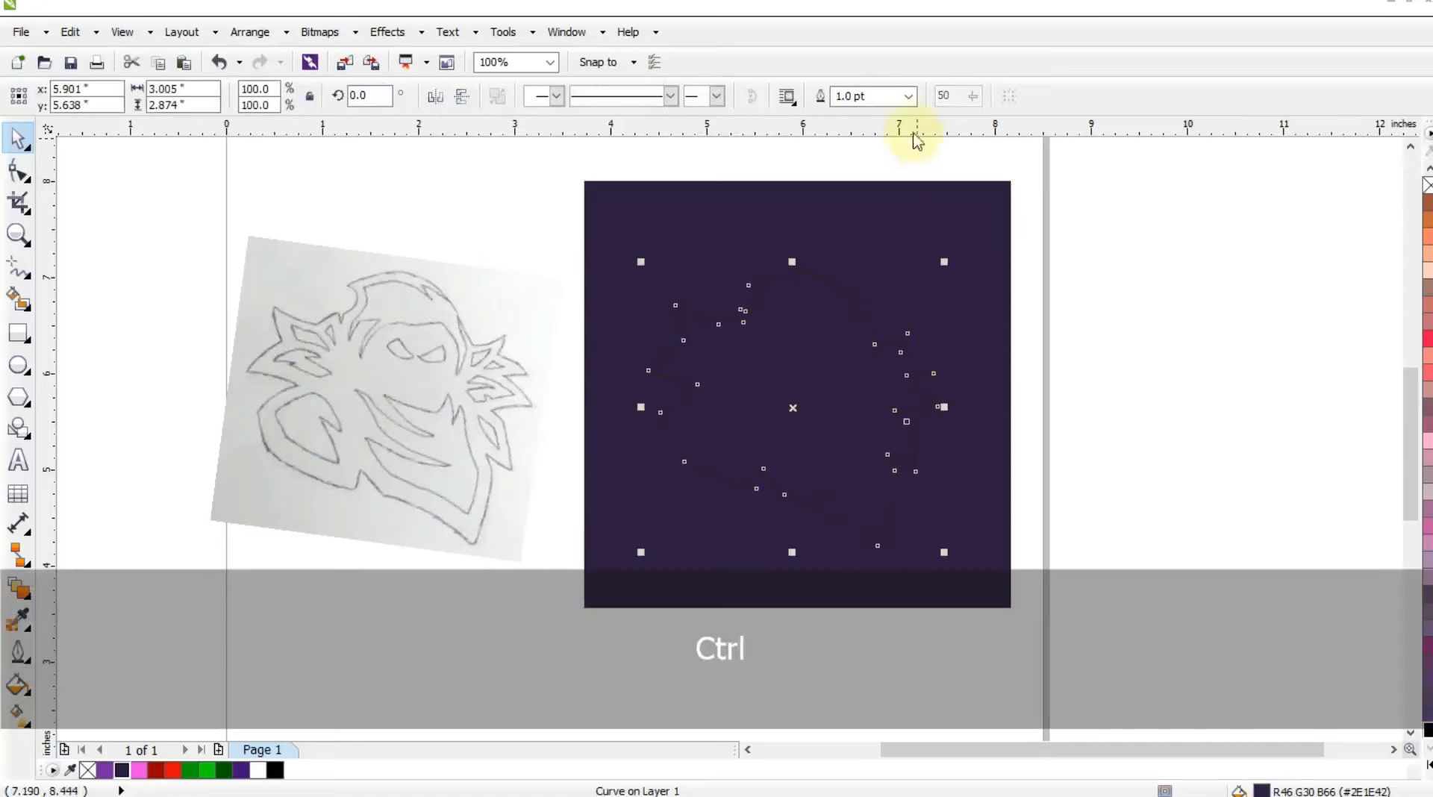
Give the silhouette an 8 pt white outline.
{"action": "left_click", "coordinate": [908, 96]}
{"action": "left_click", "coordinate": [934, 231]}
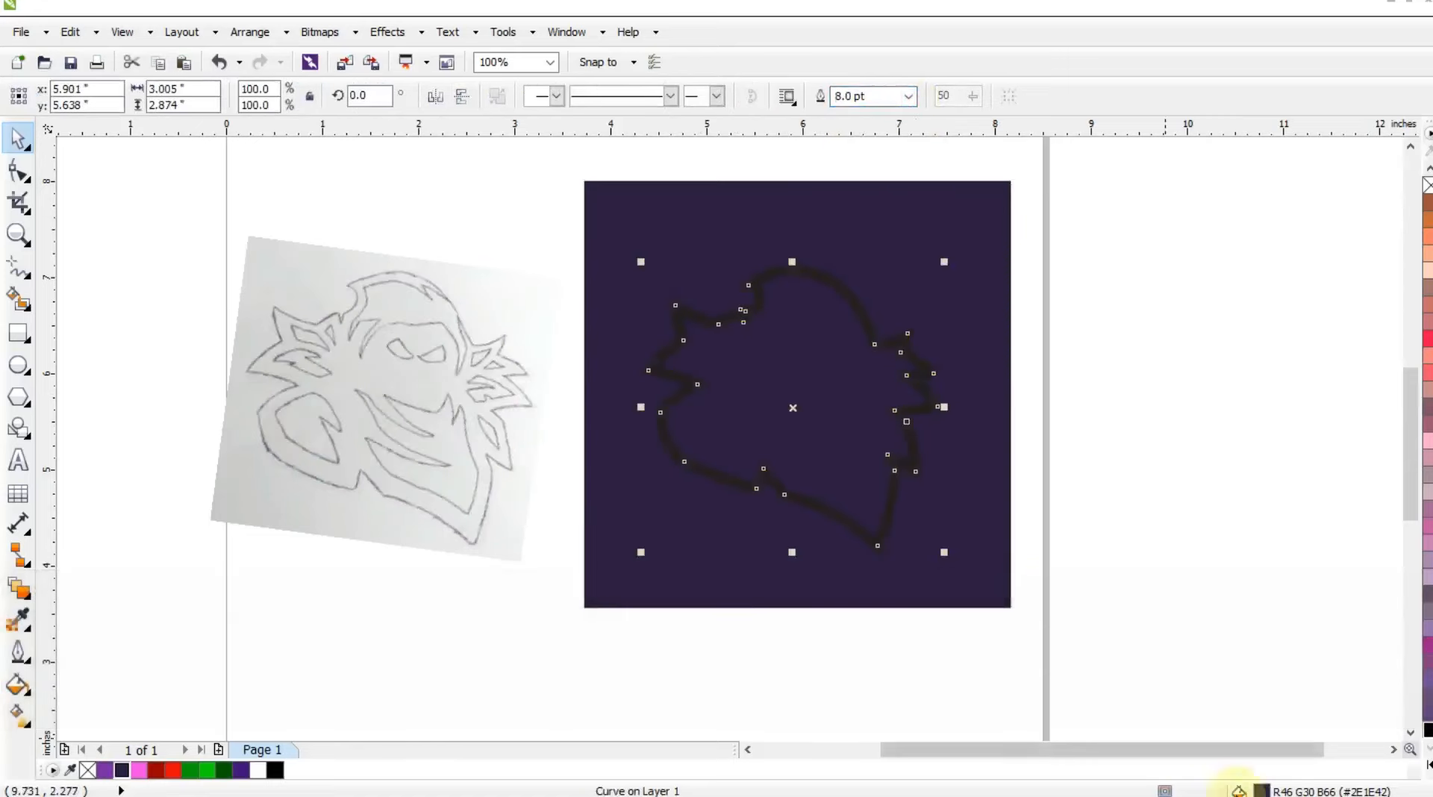
{"action": "key", "text": "F12"}
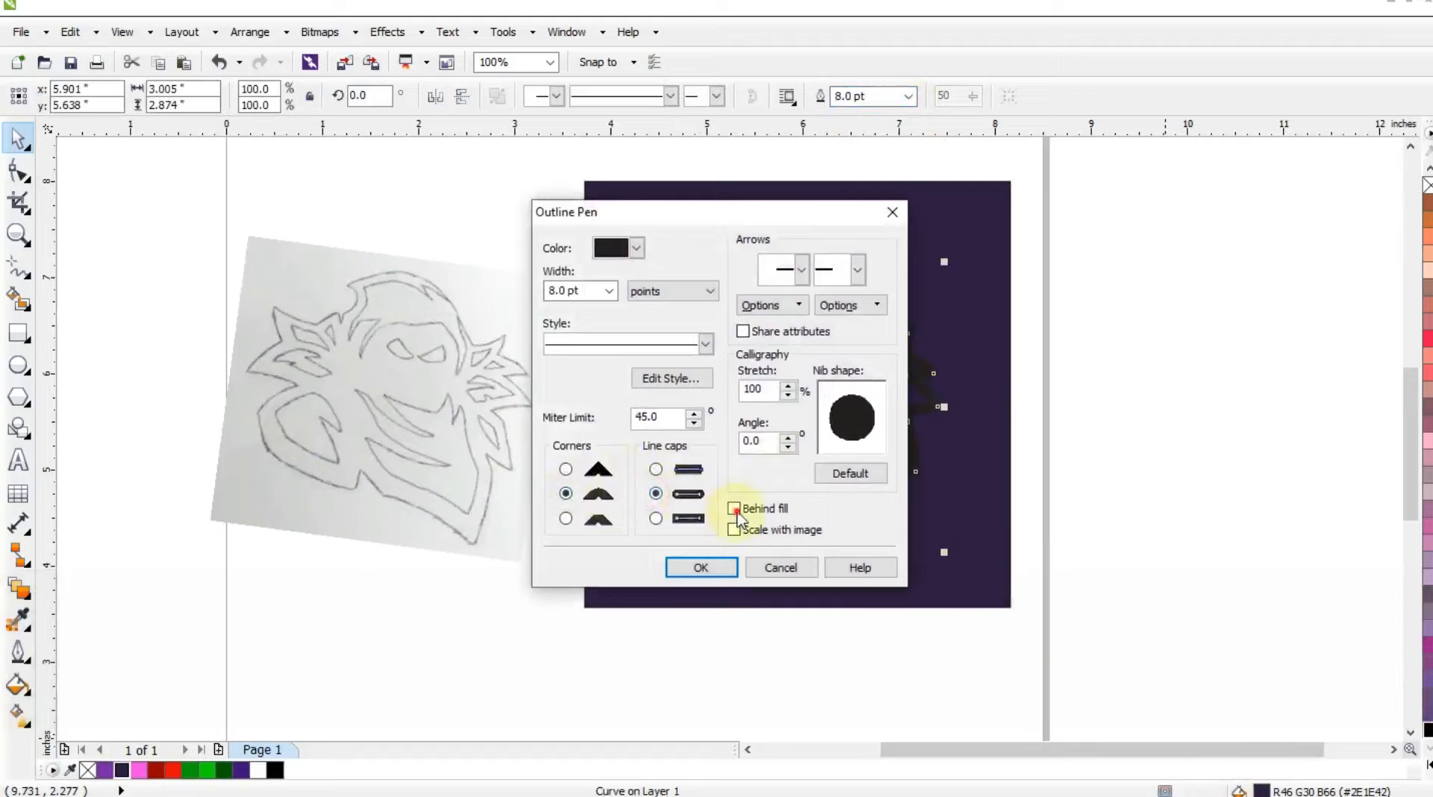
{"action": "left_click", "coordinate": [638, 248]}
{"action": "left_click", "coordinate": [701, 270]}
{"action": "left_click", "coordinate": [701, 568]}
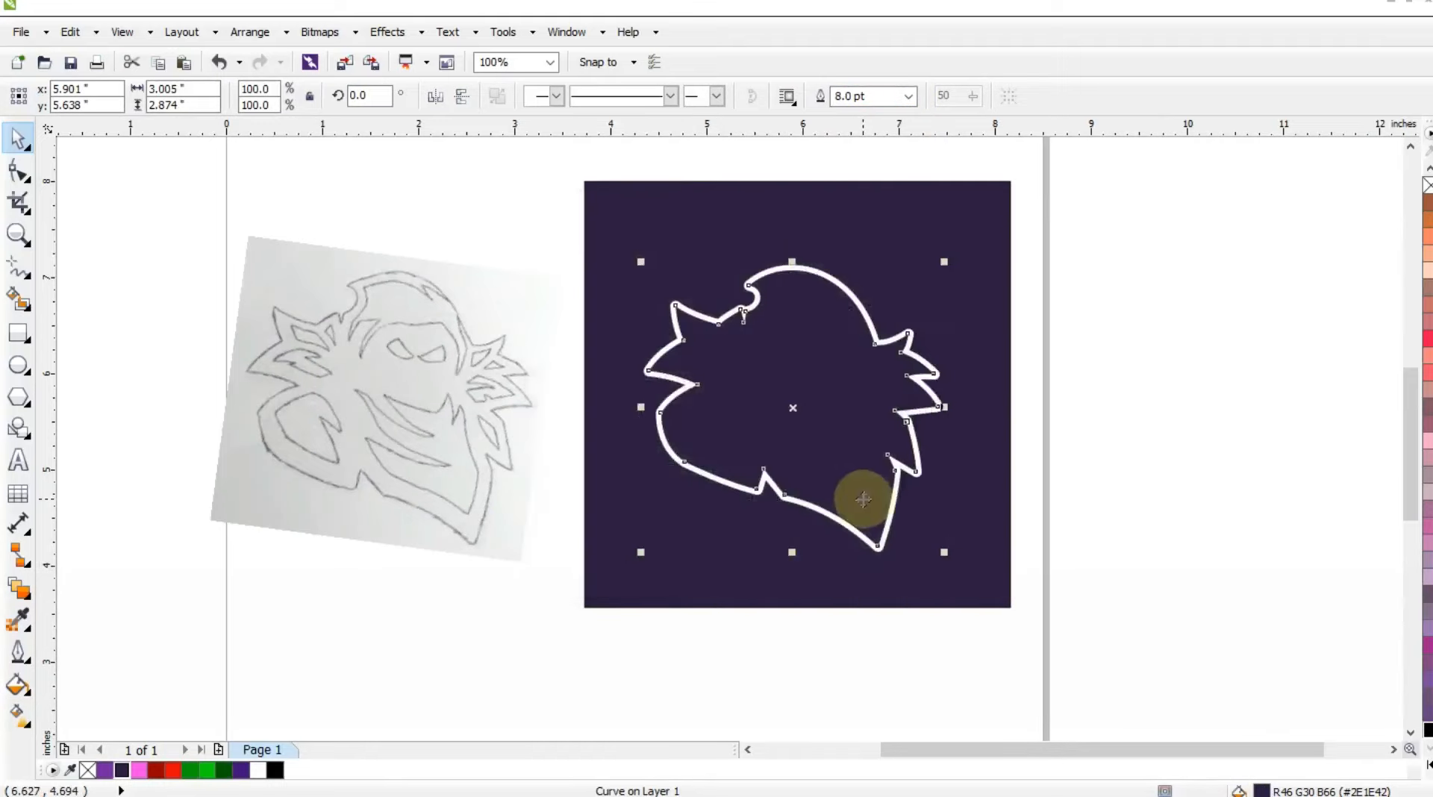
{"action": "left_click", "coordinate": [1141, 477]}
Trace the sketch's mask shape with straight segments from its upper left corner over the two right-hand peaks to the bottom point.
{"action": "left_click", "coordinate": [30, 239]}
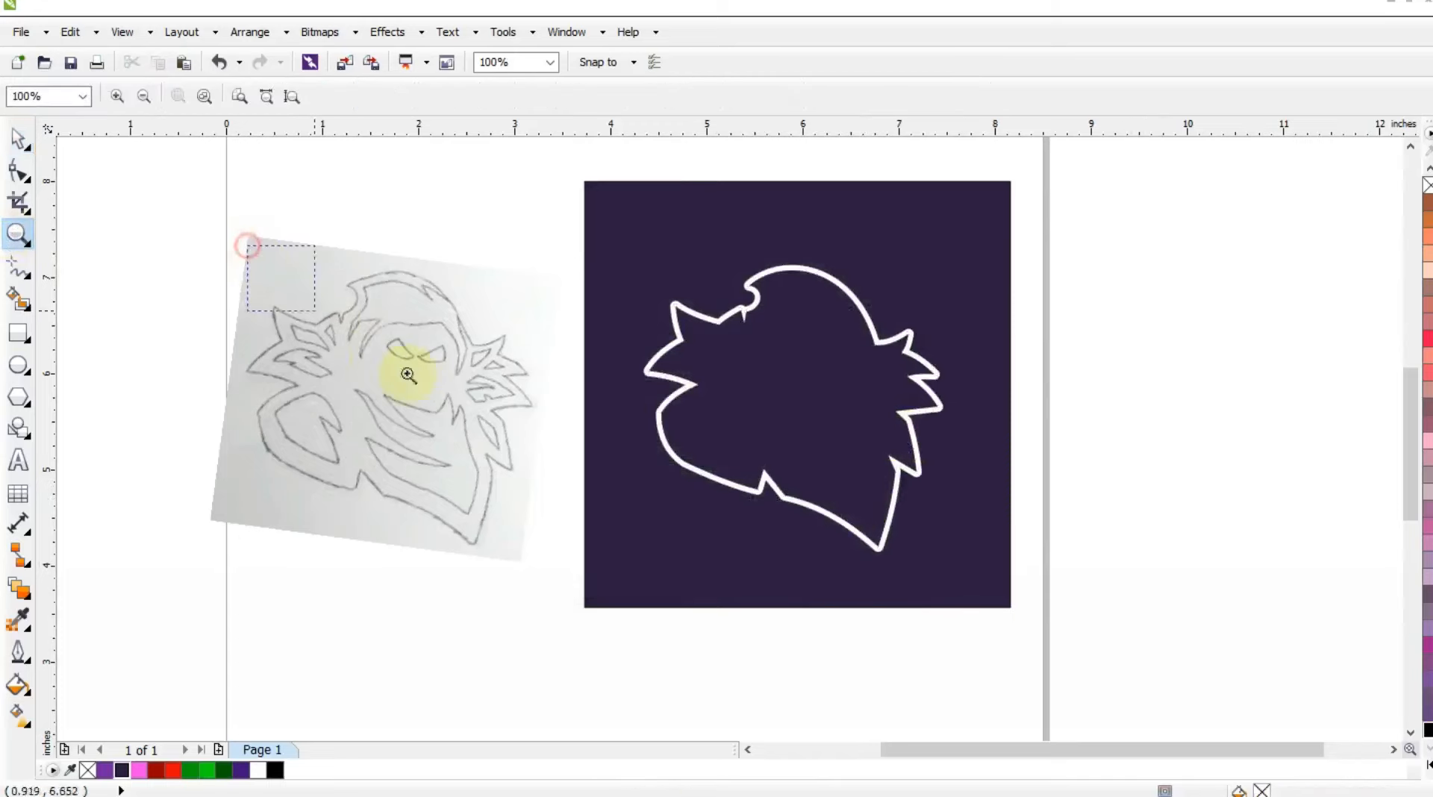
{"action": "mouse_move", "coordinate": [408, 374]}
{"action": "left_mouse_down"}
{"action": "mouse_move", "coordinate": [598, 476]}
{"action": "mouse_move", "coordinate": [666, 532]}
{"action": "left_mouse_up"}
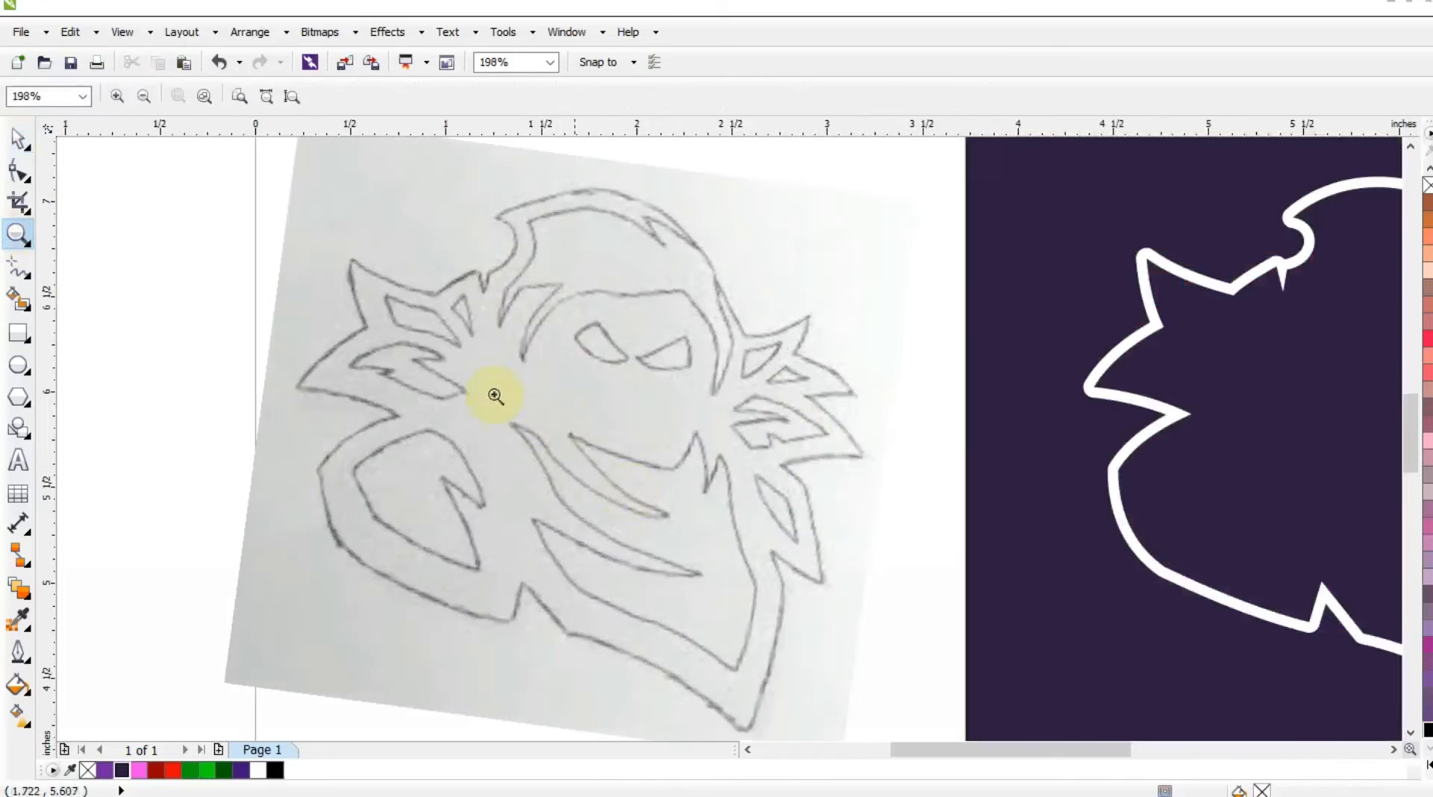
{"action": "left_click_drag", "start_coordinate": [905, 637], "coordinate": [1013, 712]}
{"action": "left_click", "coordinate": [17, 267]}
{"action": "left_click", "coordinate": [487, 291]}
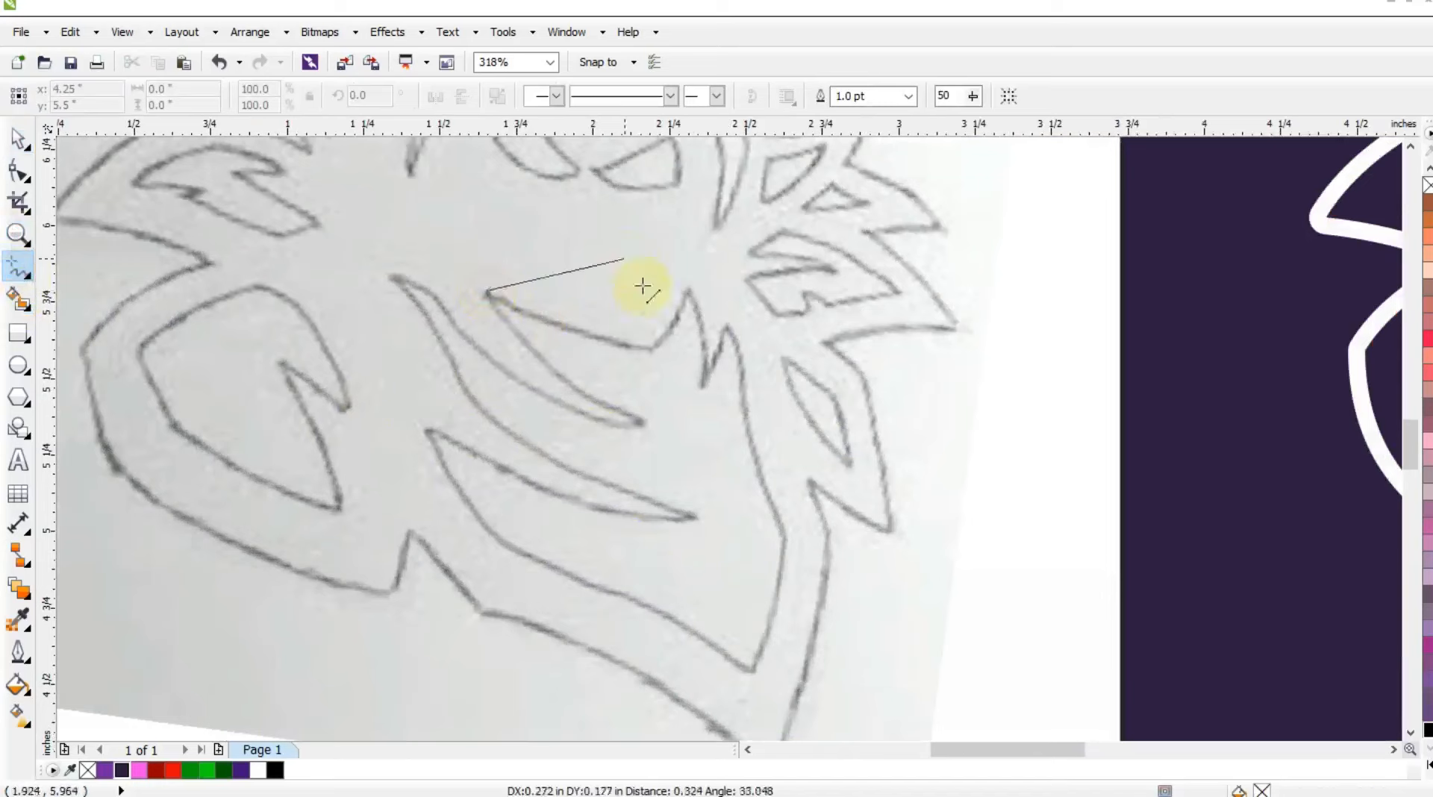
{"action": "double_click", "coordinate": [655, 351]}
{"action": "left_click", "coordinate": [688, 278]}
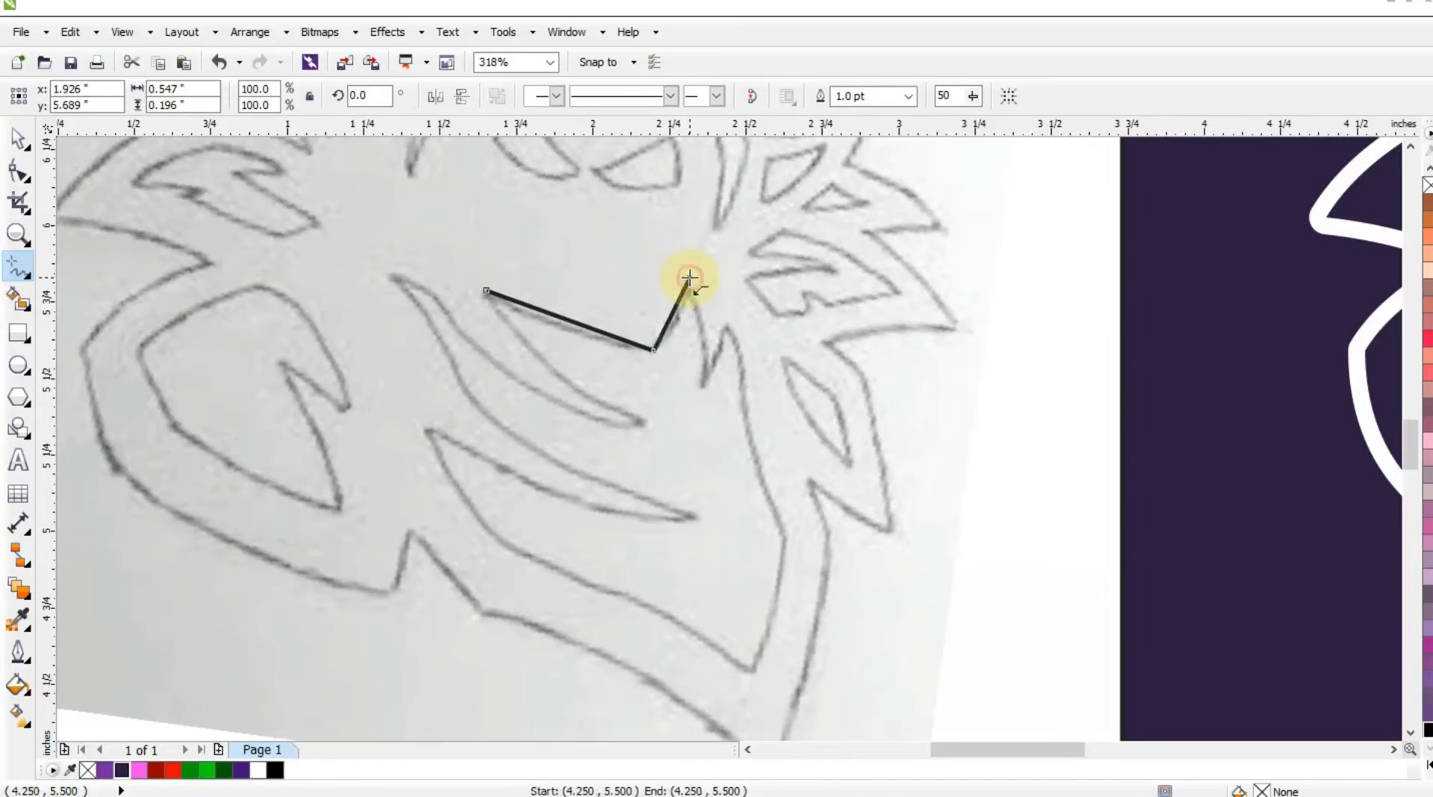
{"action": "left_click", "coordinate": [688, 279]}
{"action": "double_click", "coordinate": [701, 390]}
{"action": "double_click", "coordinate": [726, 319]}
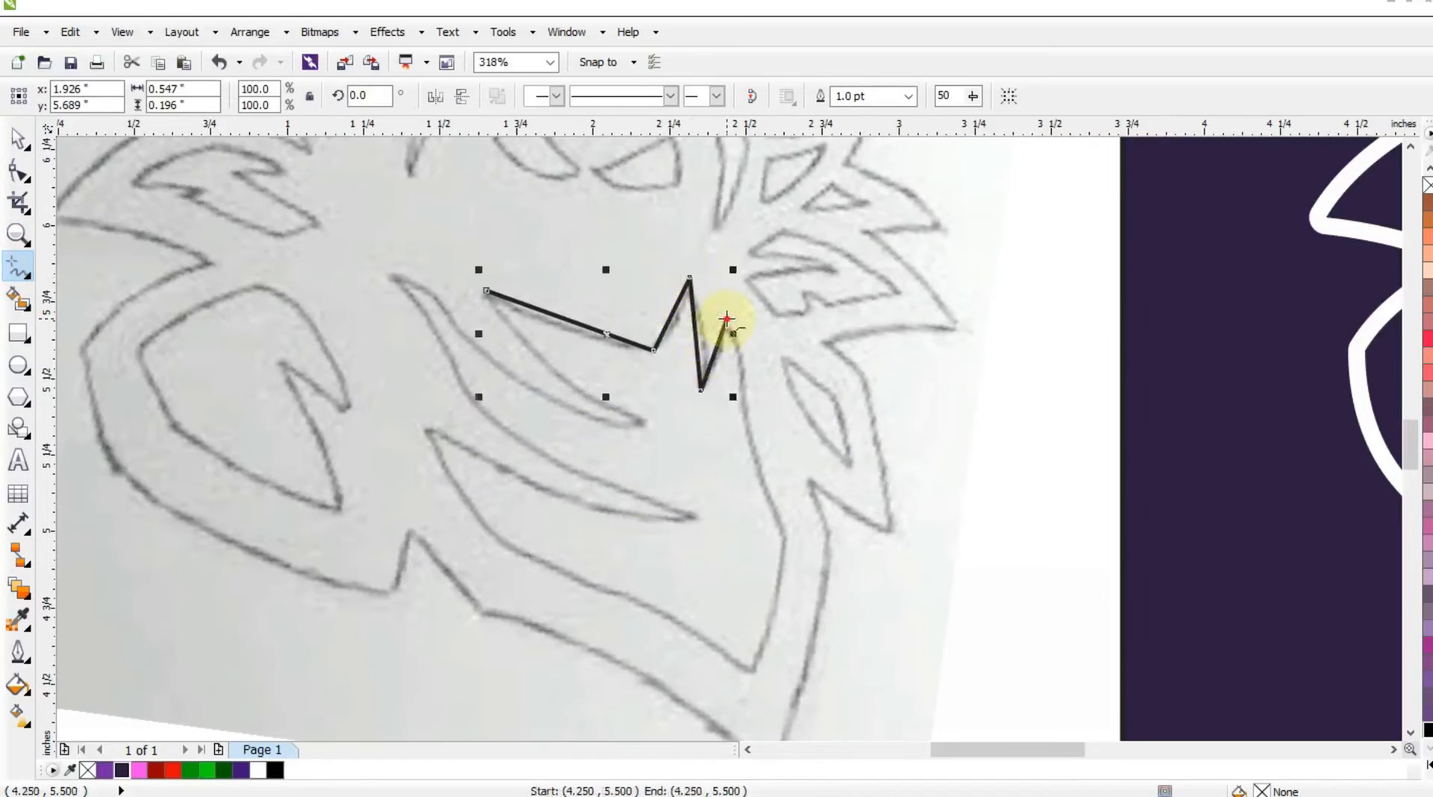
{"action": "left_click", "coordinate": [786, 536]}
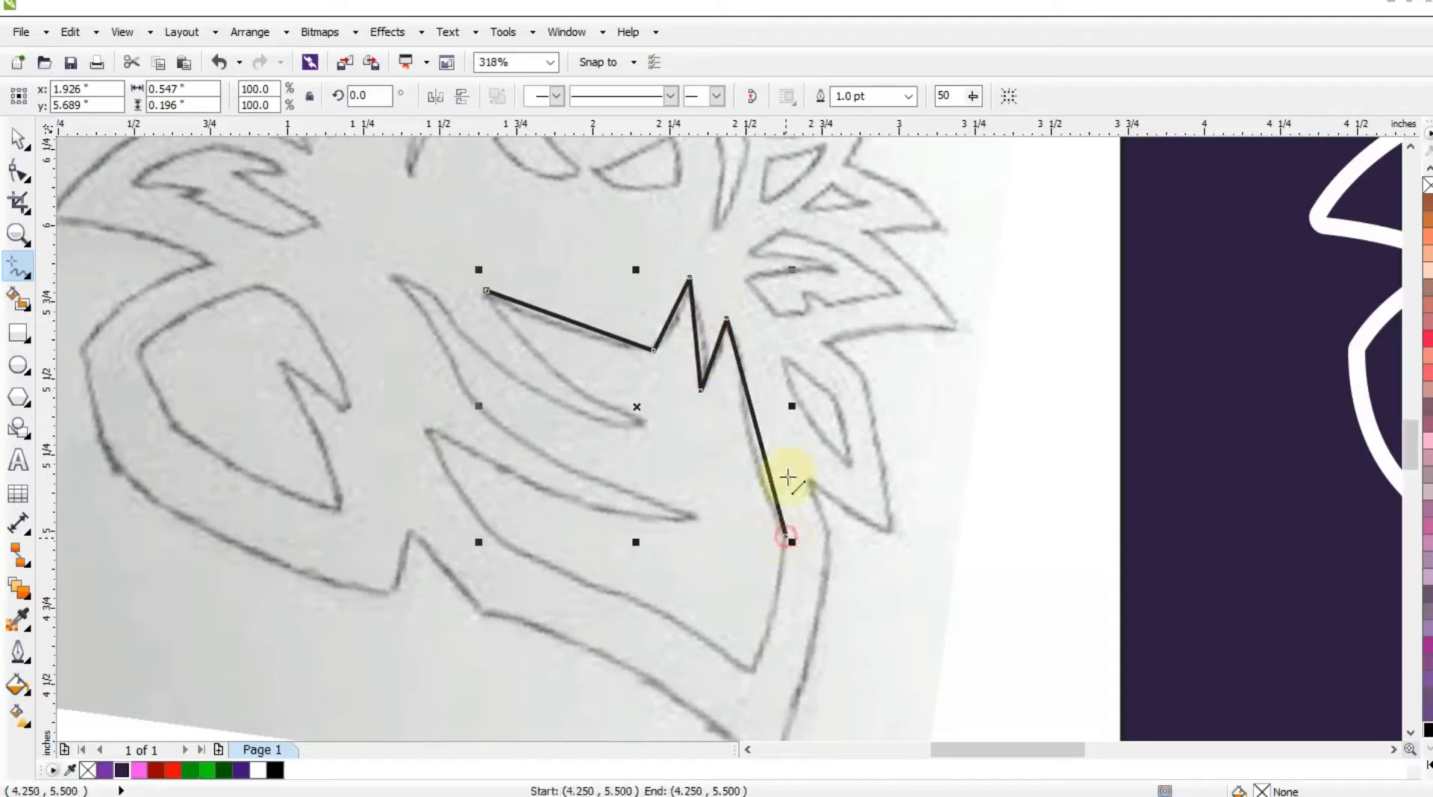
{"action": "left_click", "coordinate": [753, 677]}
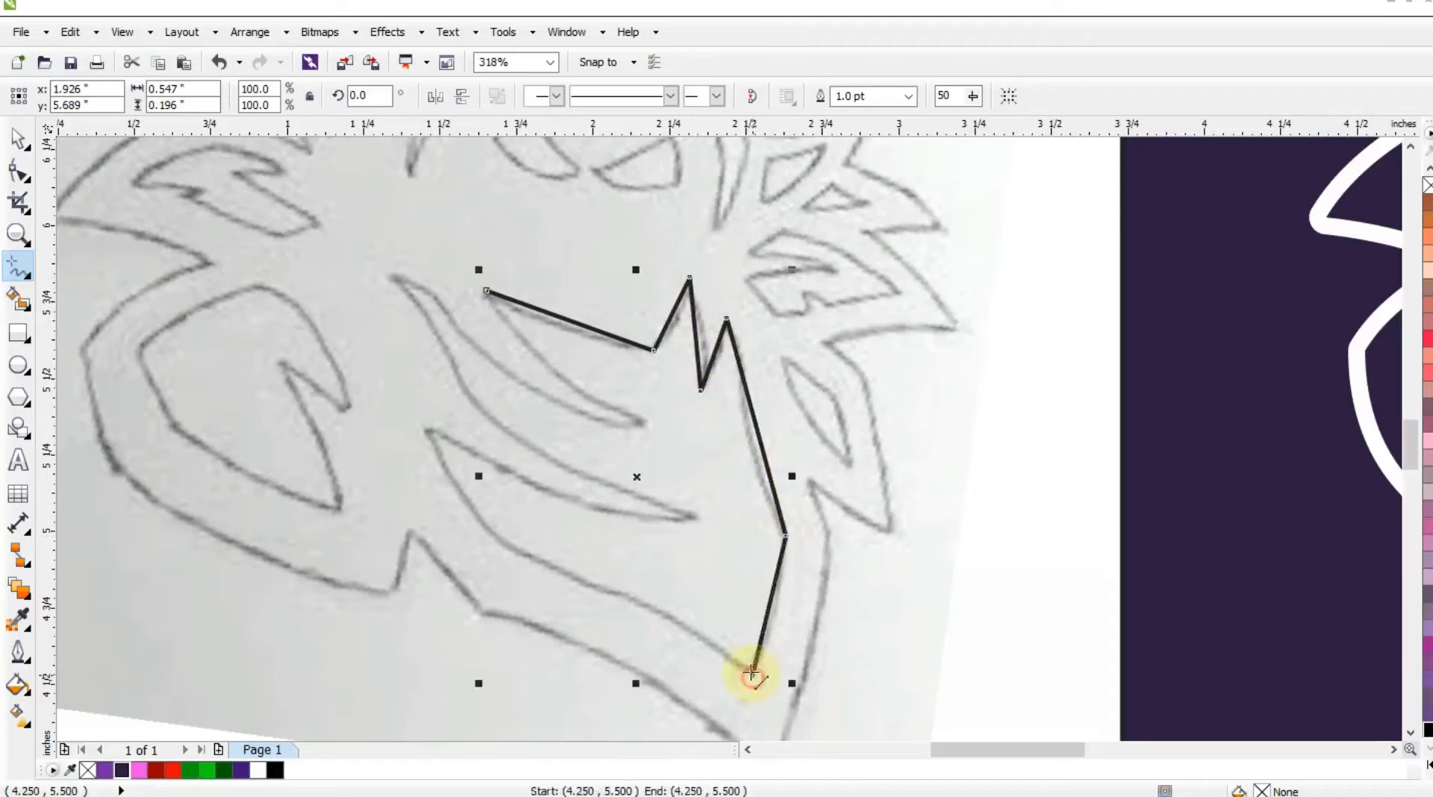
Continue the mask outline along the bottom edge and around the pointed folds on its left side, closing it at the start point.
{"action": "left_click", "coordinate": [486, 531]}
{"action": "left_click", "coordinate": [421, 429]}
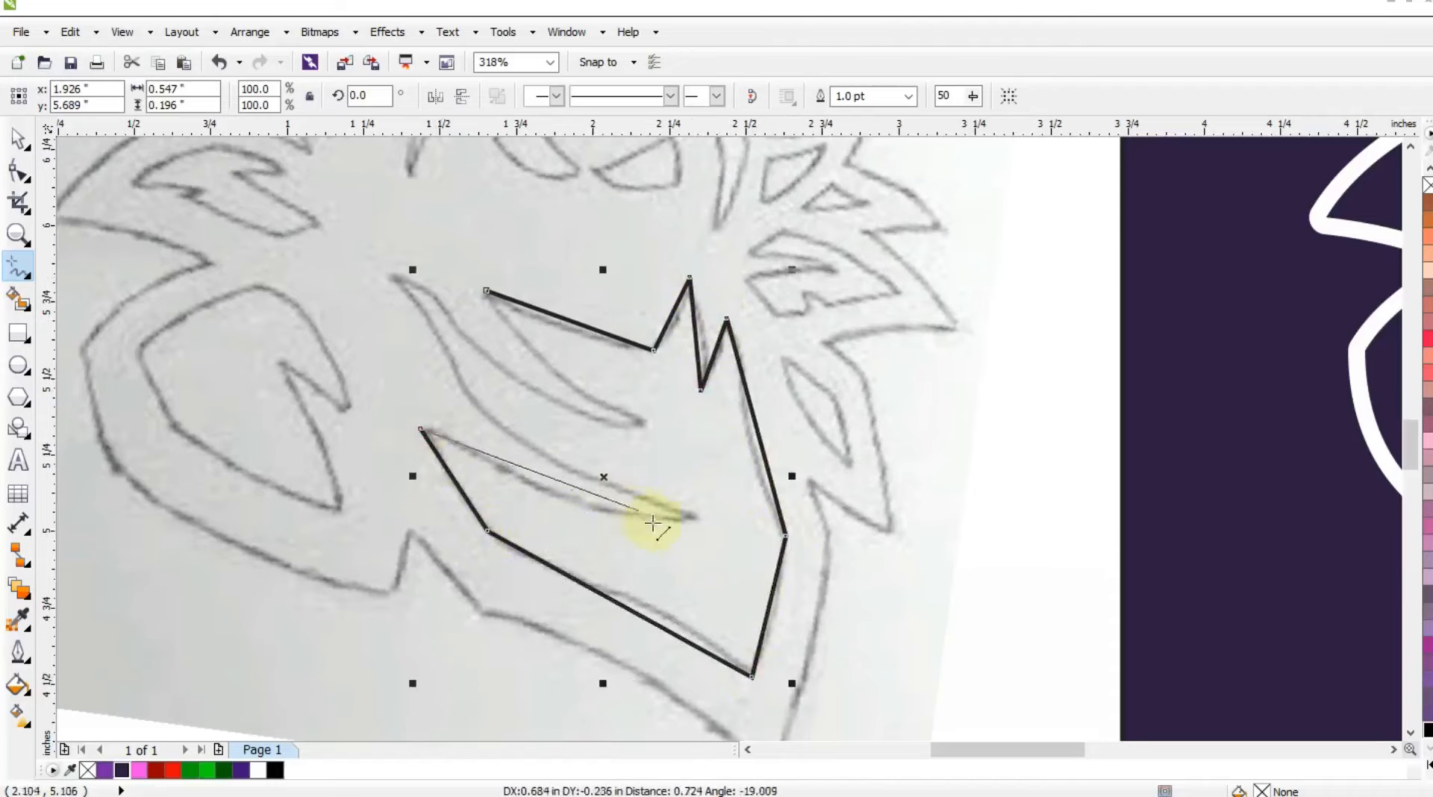
{"action": "left_click", "coordinate": [694, 520]}
{"action": "left_click", "coordinate": [385, 276]}
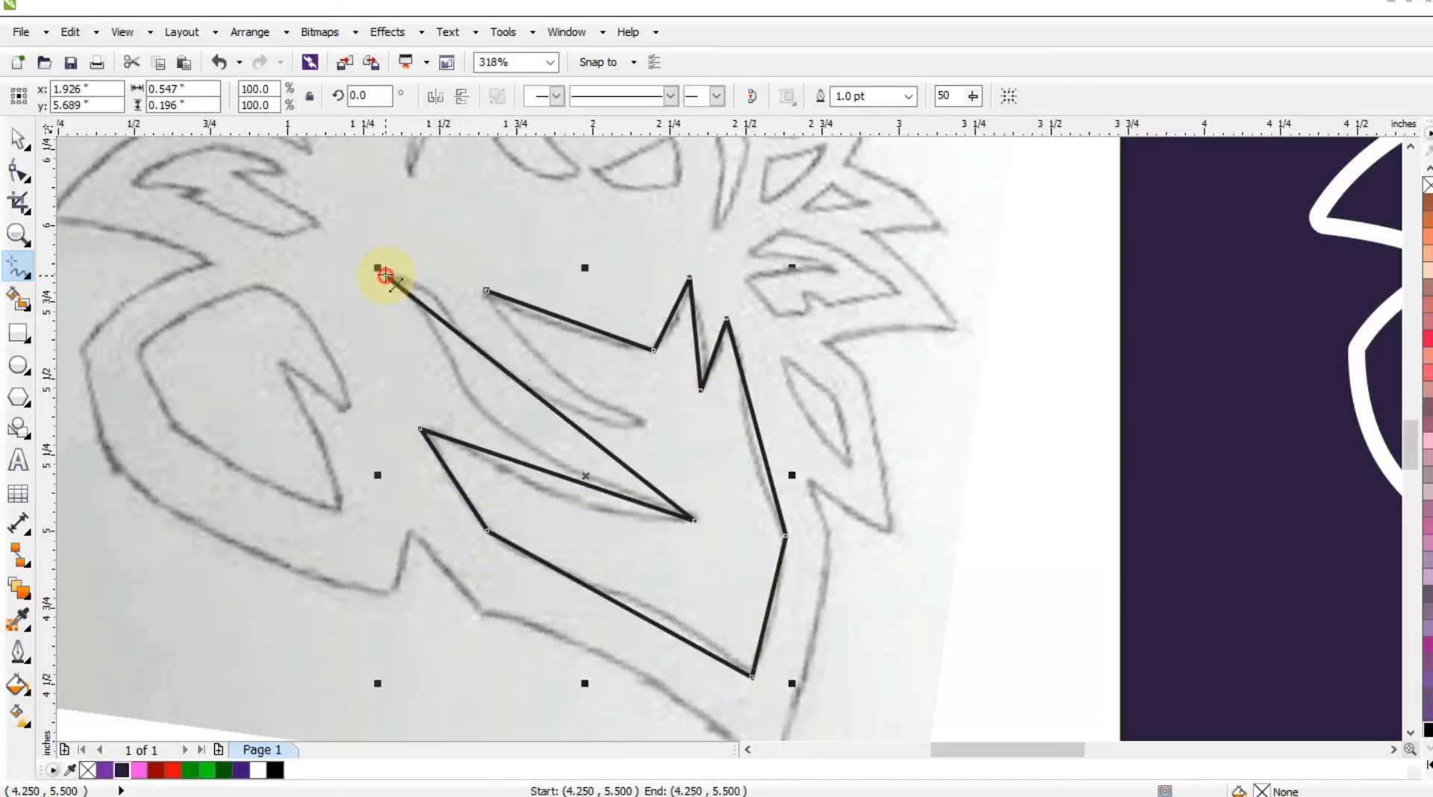
{"action": "left_click", "coordinate": [640, 423]}
{"action": "left_click", "coordinate": [486, 290]}
Convert the mask outline to curves and bend the upper fold's edges and the top edge to match the sketch.
{"action": "key", "text": "F10"}
{"action": "left_click_drag", "start_coordinate": [189, 185], "coordinate": [780, 655]}
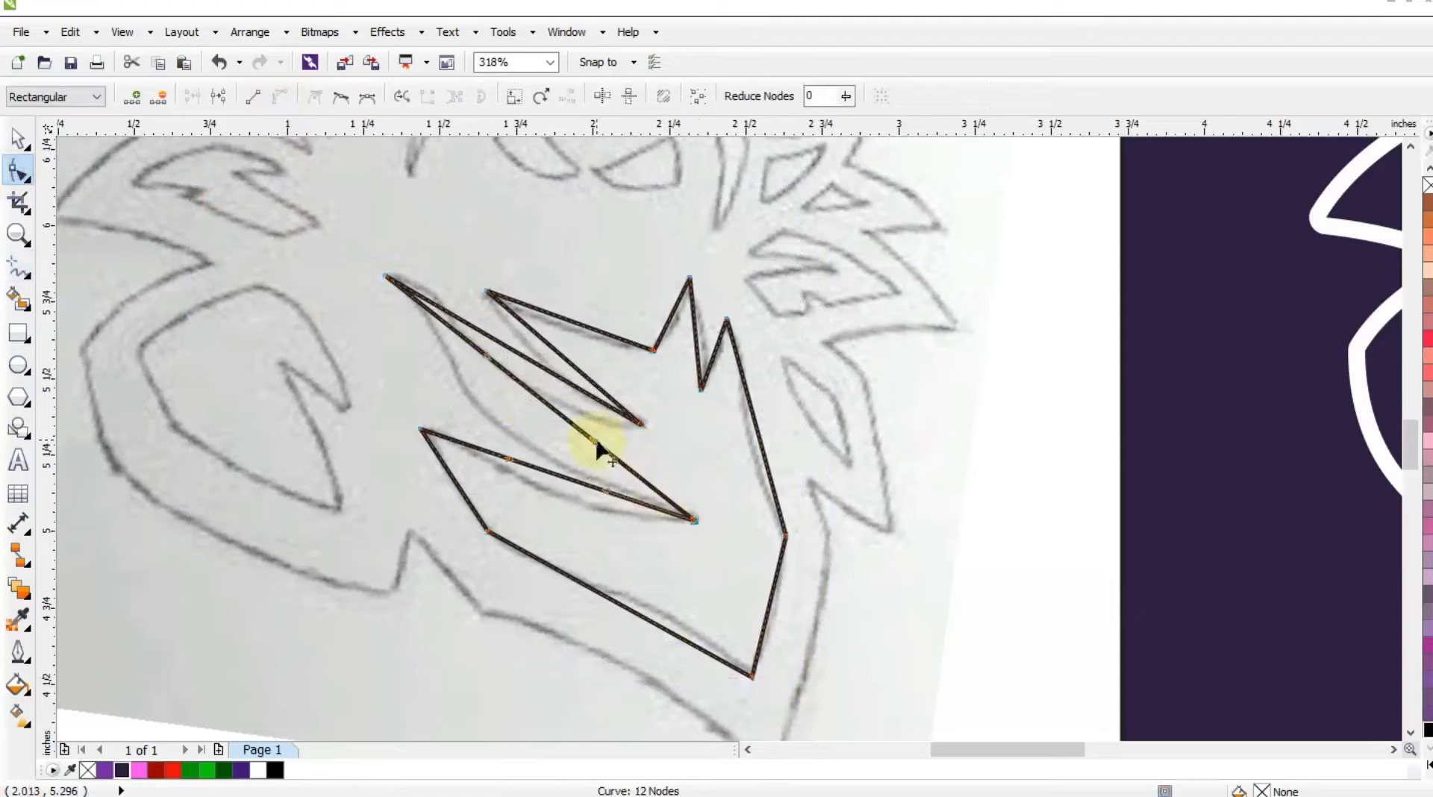
{"action": "left_click_drag", "start_coordinate": [597, 443], "coordinate": [510, 367]}
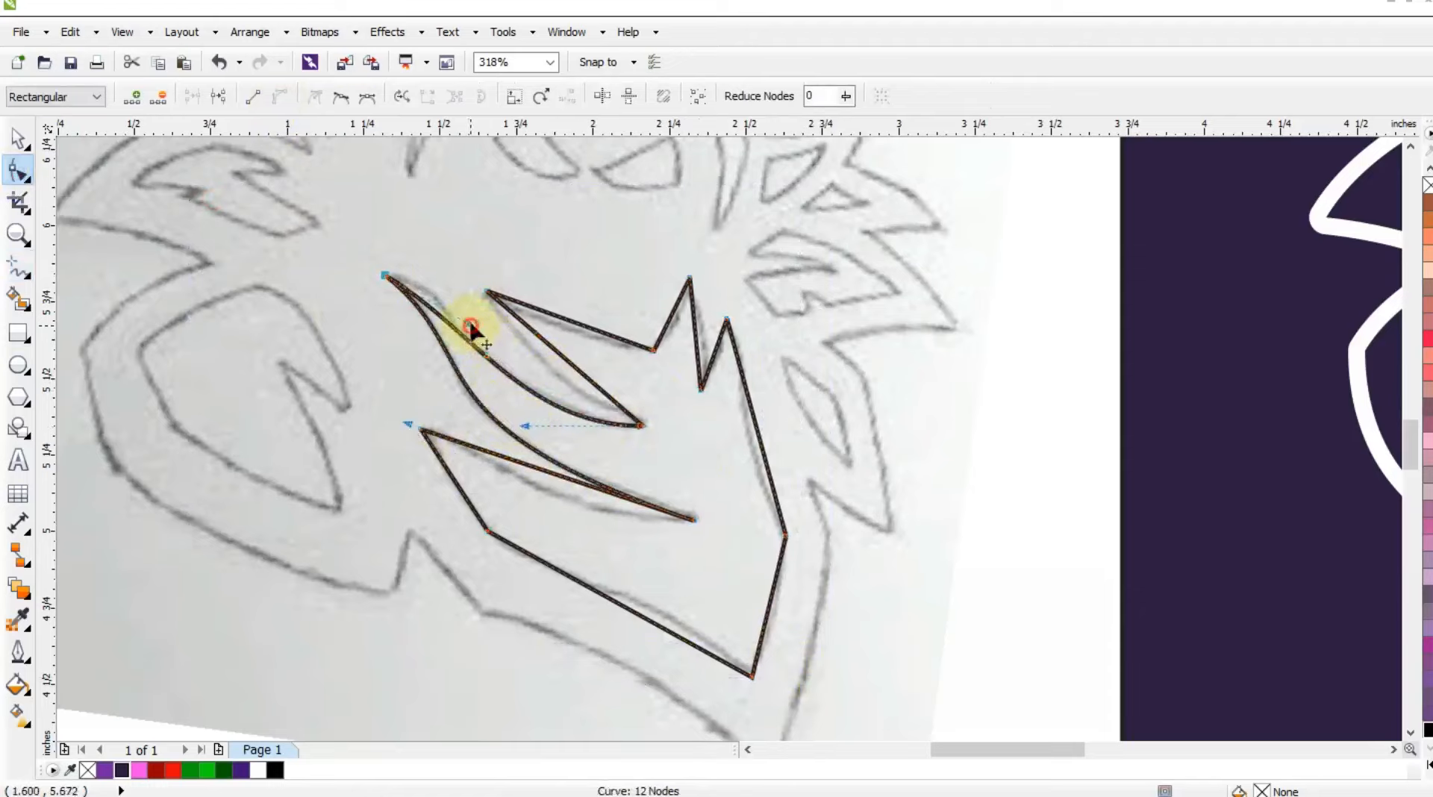
{"action": "left_click_drag", "start_coordinate": [471, 325], "coordinate": [470, 287]}
{"action": "left_click_drag", "start_coordinate": [525, 425], "coordinate": [487, 420]}
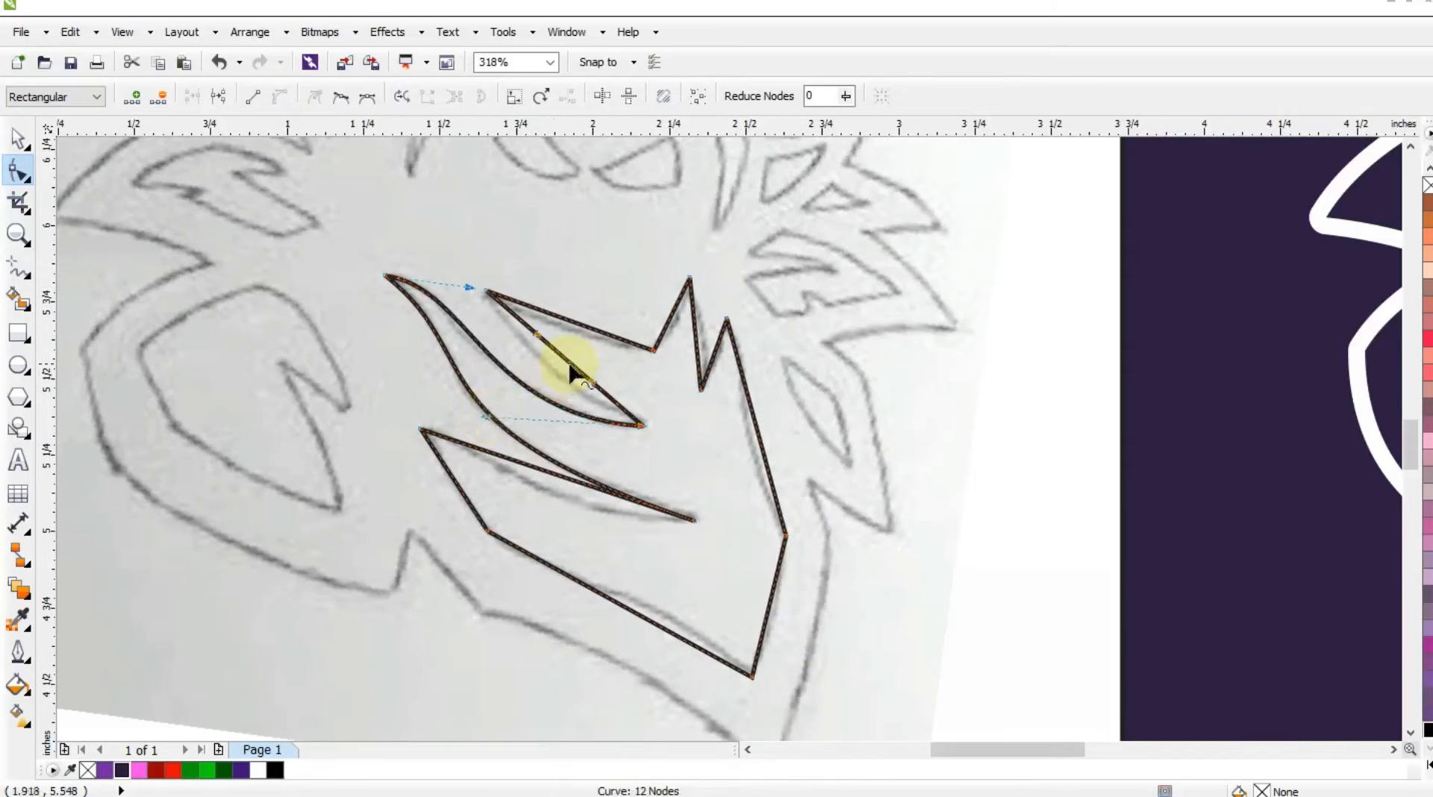
{"action": "left_click_drag", "start_coordinate": [569, 362], "coordinate": [550, 370]}
{"action": "left_click_drag", "start_coordinate": [576, 323], "coordinate": [574, 335]}
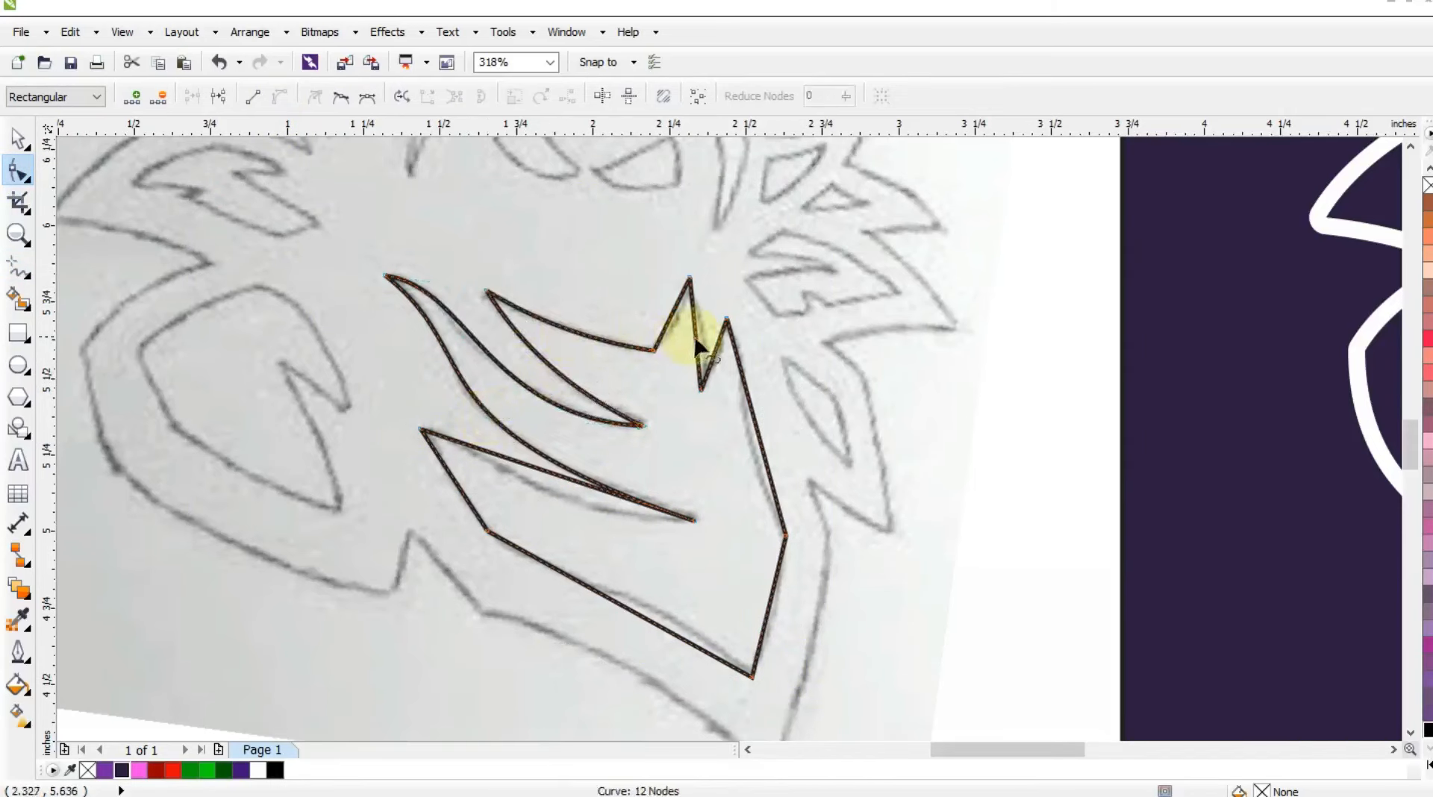
Curve the mask's right-hand peak, right edge, lower fold and long bottom edge along the sketch.
{"action": "left_click_drag", "start_coordinate": [695, 345], "coordinate": [710, 351]}
{"action": "left_click_drag", "start_coordinate": [755, 429], "coordinate": [751, 478]}
{"action": "left_click", "coordinate": [735, 396]}
{"action": "left_click_drag", "start_coordinate": [580, 486], "coordinate": [581, 502]}
{"action": "left_click_drag", "start_coordinate": [710, 610], "coordinate": [763, 699]}
{"action": "left_click_drag", "start_coordinate": [664, 629], "coordinate": [682, 594]}
{"action": "left_click_drag", "start_coordinate": [571, 576], "coordinate": [570, 586]}
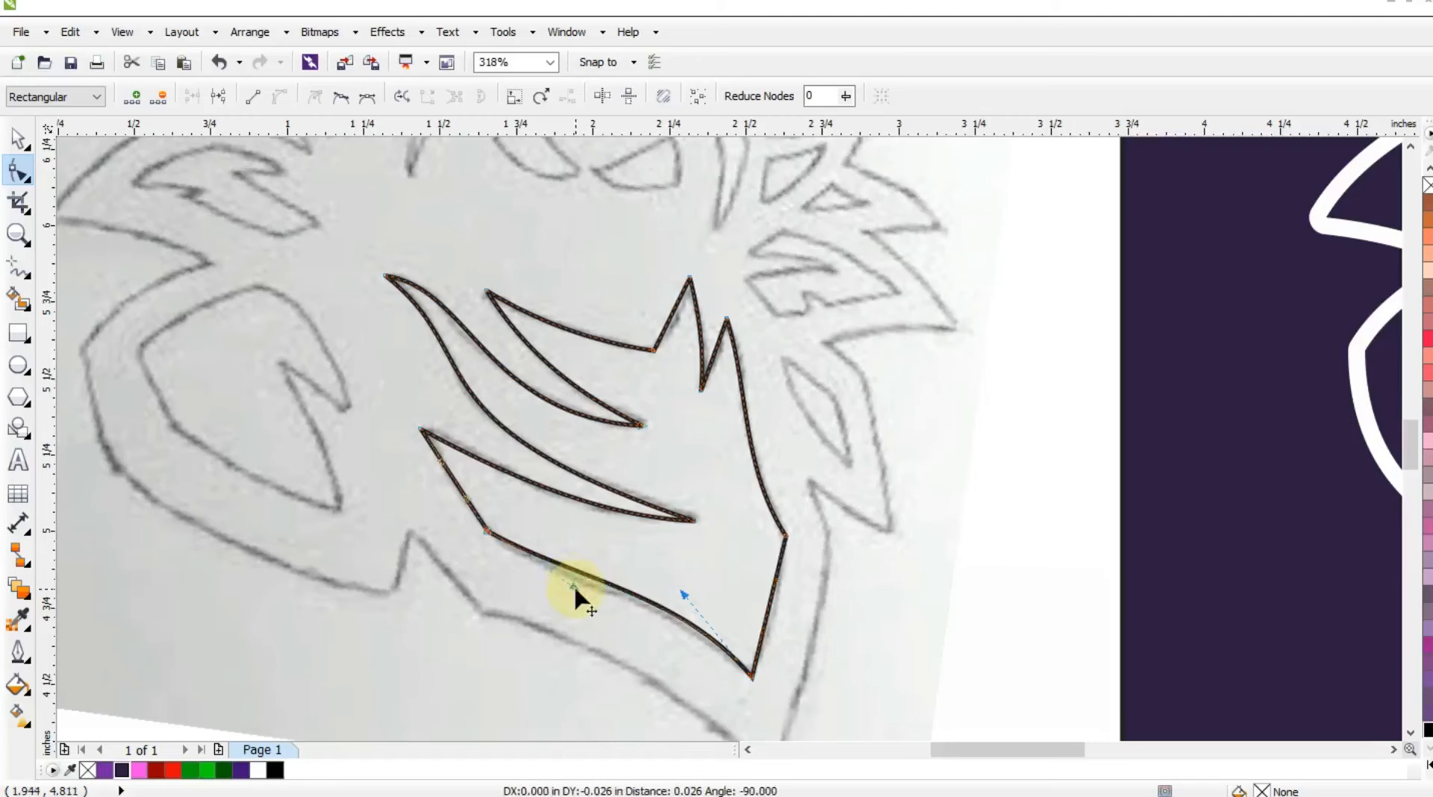
Trace the notched inner shape of the left shoulder as a closed six-point outline of straight segments.
{"action": "key", "text": "F3"}
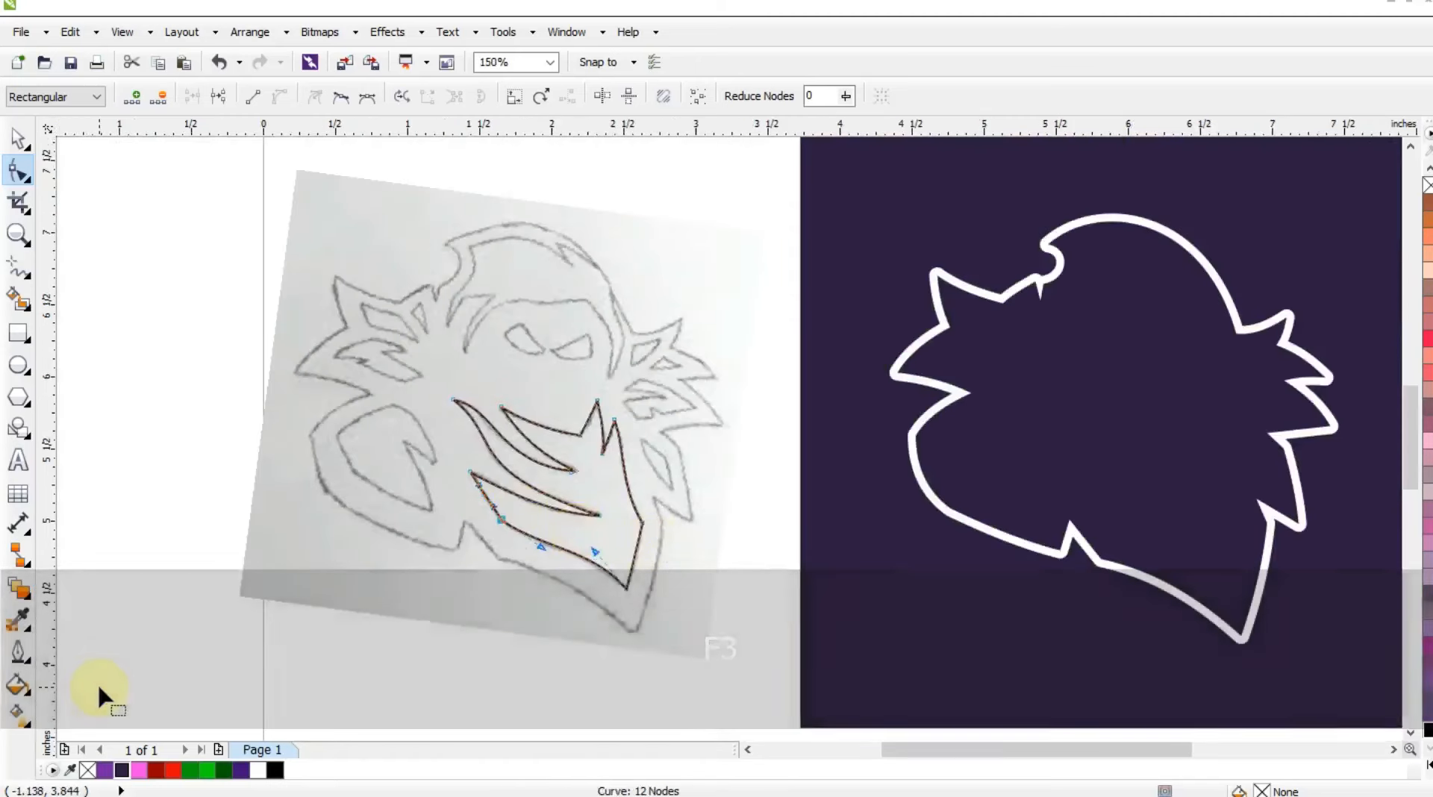
{"action": "left_click", "coordinate": [18, 233]}
{"action": "left_click_drag", "start_coordinate": [333, 182], "coordinate": [776, 631]}
{"action": "left_click_drag", "start_coordinate": [237, 201], "coordinate": [969, 659]}
{"action": "left_click", "coordinate": [18, 266]}
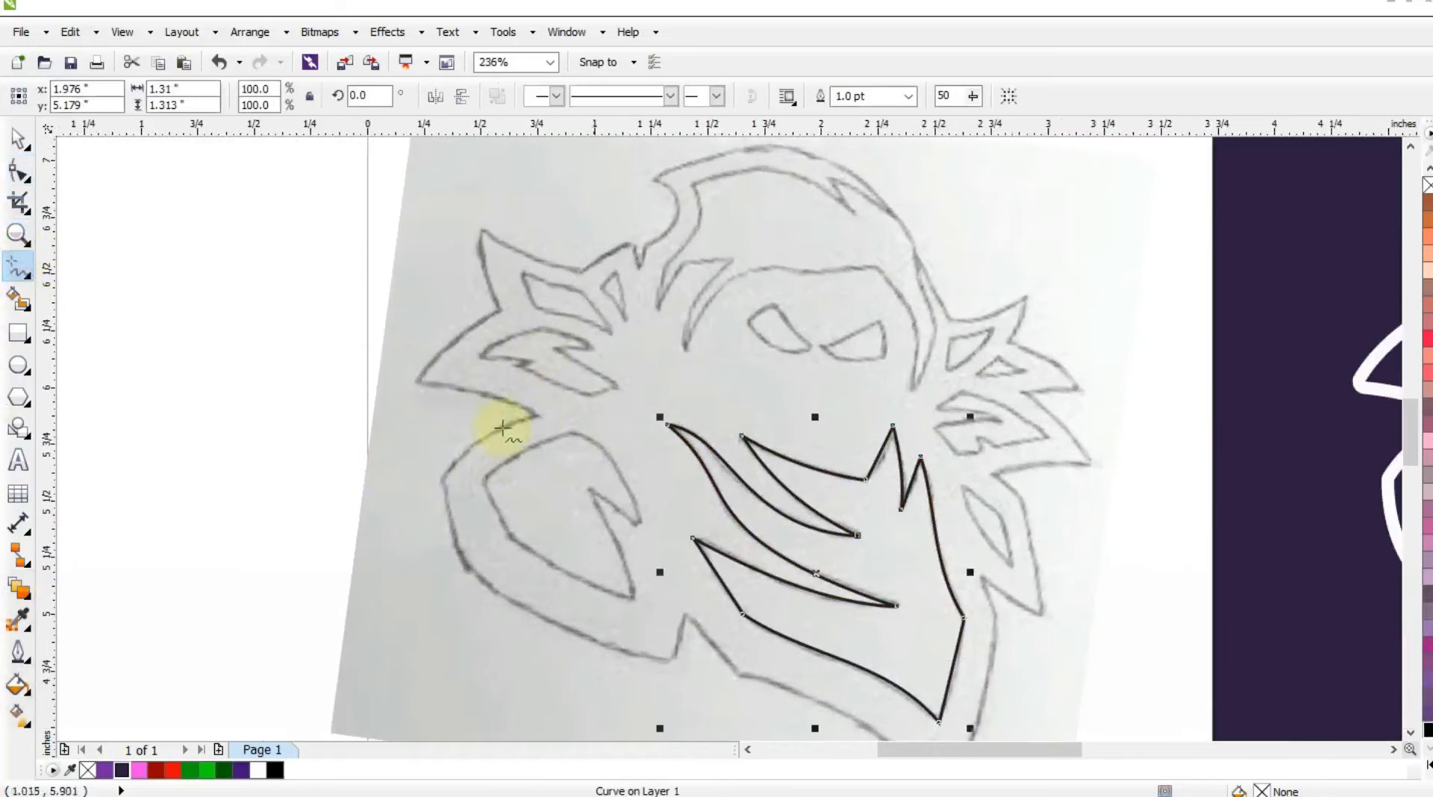
{"action": "left_click", "coordinate": [641, 521]}
{"action": "left_click", "coordinate": [570, 428]}
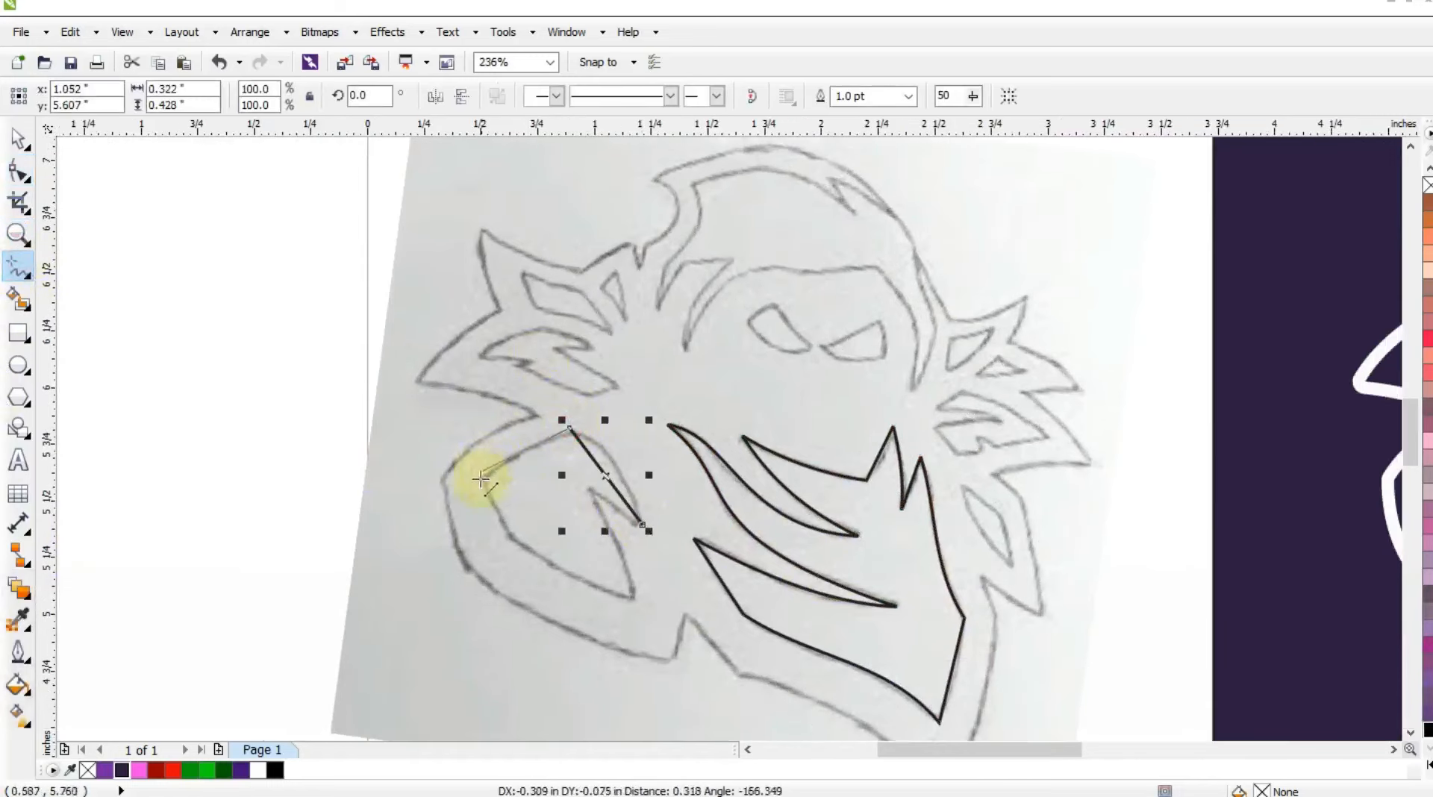
{"action": "left_click", "coordinate": [489, 475]}
{"action": "left_click", "coordinate": [511, 534]}
{"action": "left_click", "coordinate": [633, 598]}
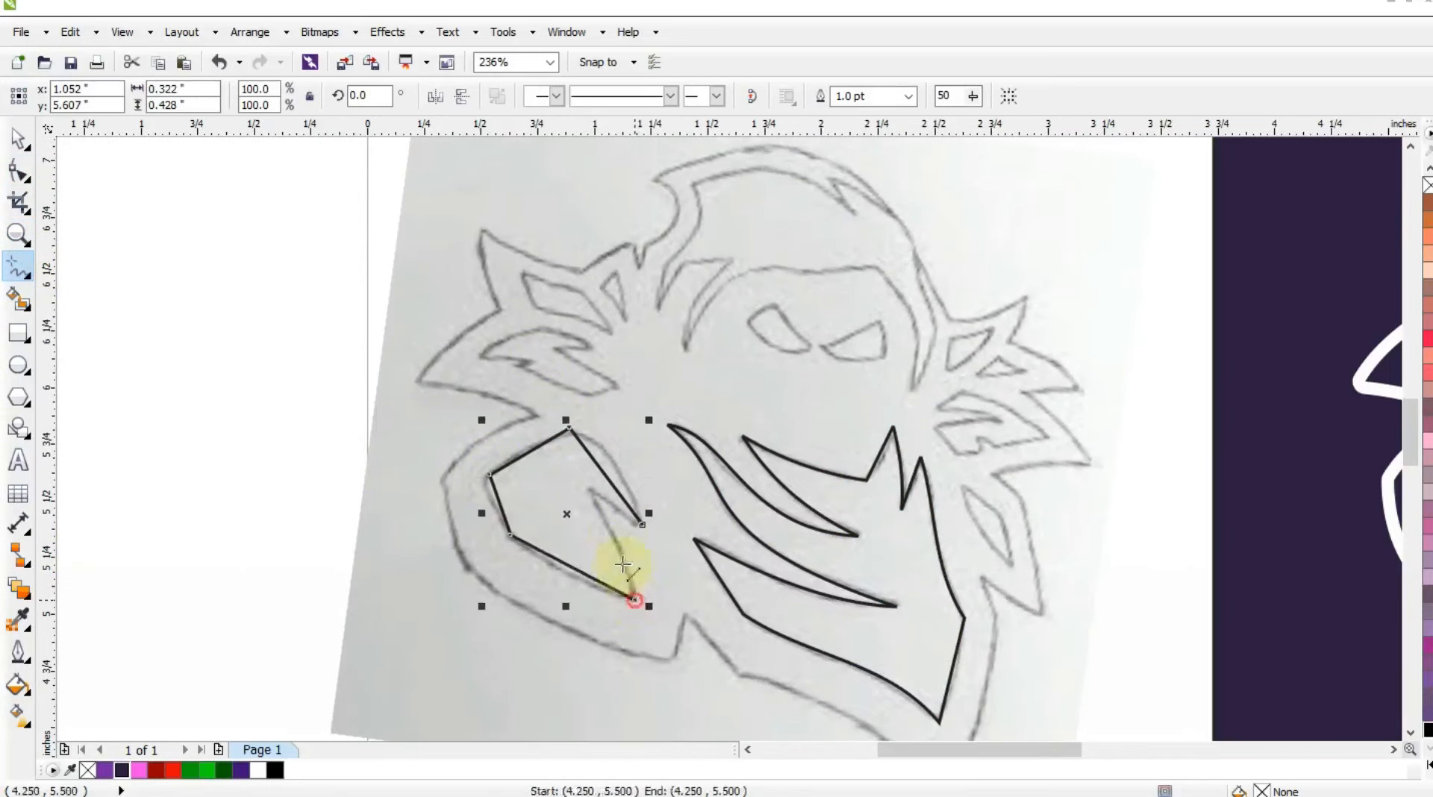
{"action": "left_click", "coordinate": [590, 491]}
{"action": "left_click", "coordinate": [640, 522]}
Convert the left shoulder shape to curves and bend its rounded outer edges and notch along the sketch.
{"action": "key", "text": "F10"}
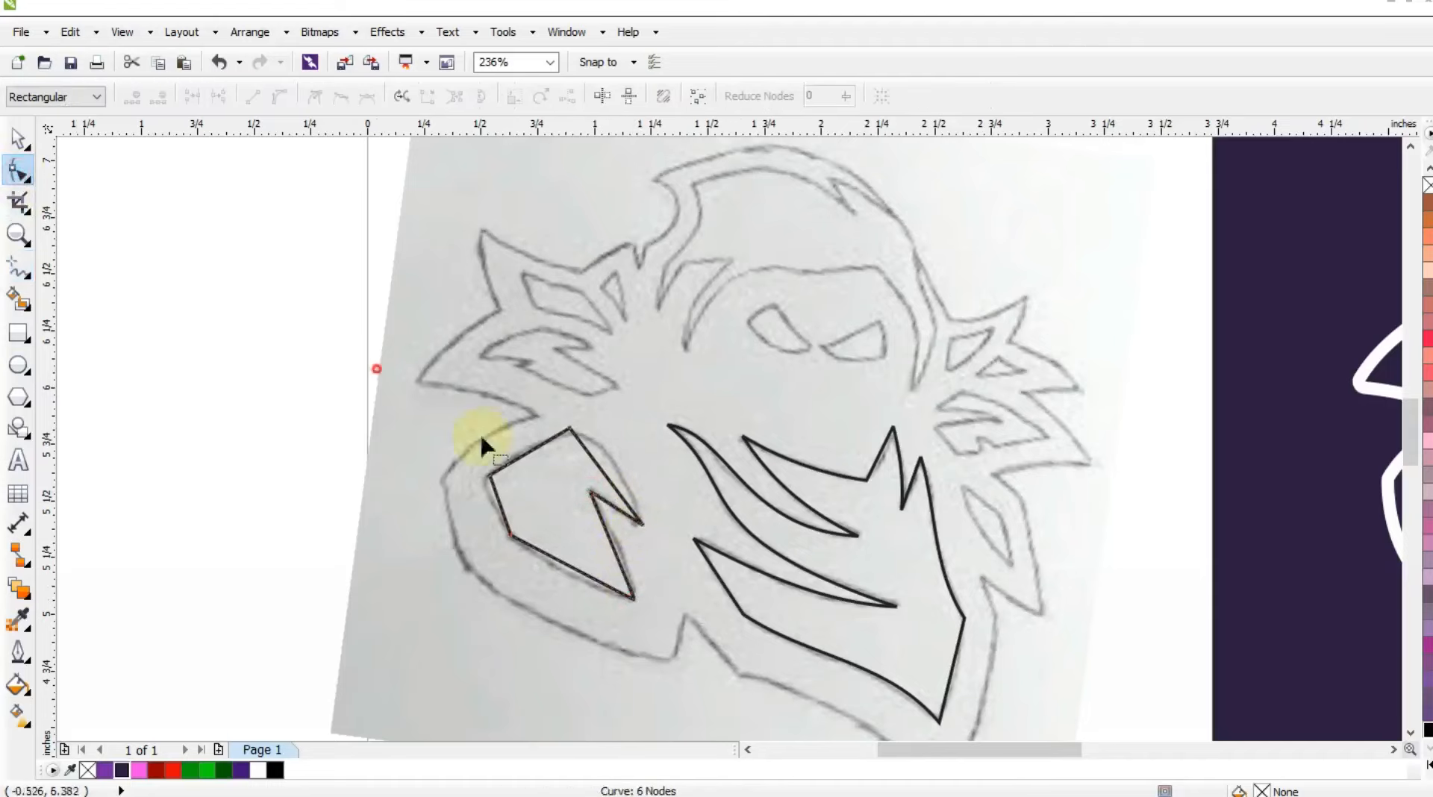
{"action": "left_click_drag", "start_coordinate": [614, 481], "coordinate": [622, 474]}
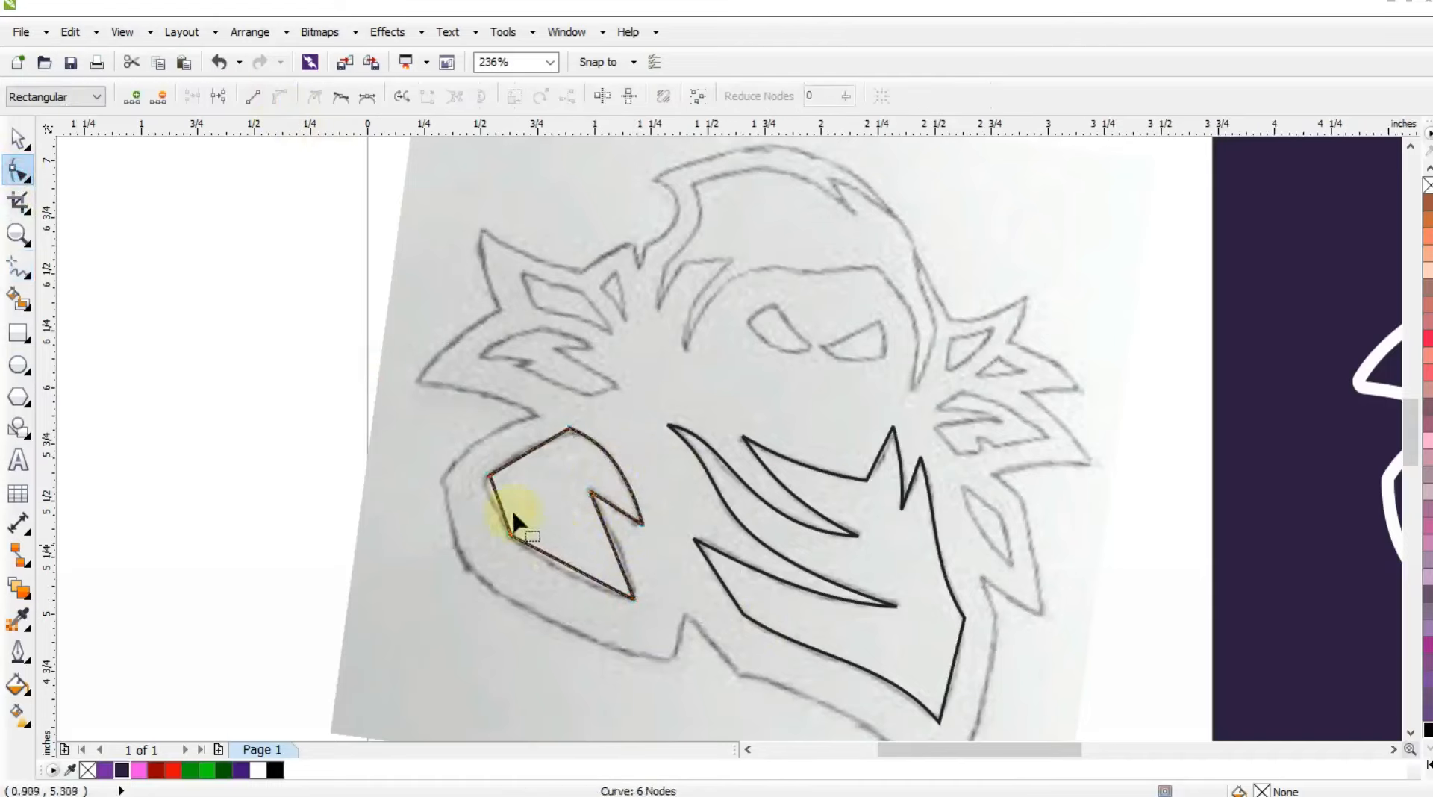
{"action": "left_click_drag", "start_coordinate": [606, 538], "coordinate": [604, 535]}
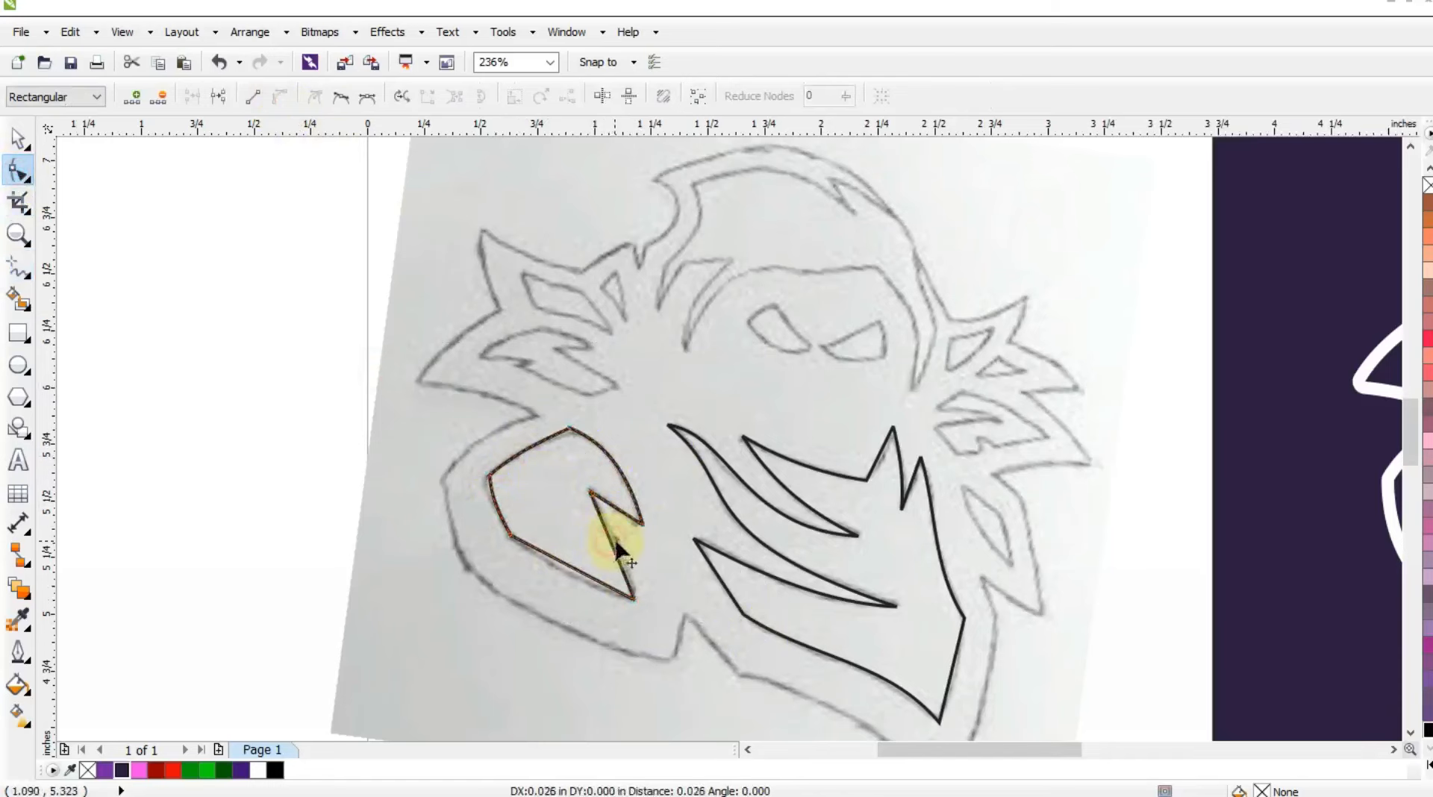
Trace the jagged inner shape of the left middle spike, above the shoulder, as a closed outline of straight segments.
{"action": "key", "text": "F5"}
{"action": "scroll", "coordinate": [541, 439], "scroll_direction": "up", "scroll_amount": 2}
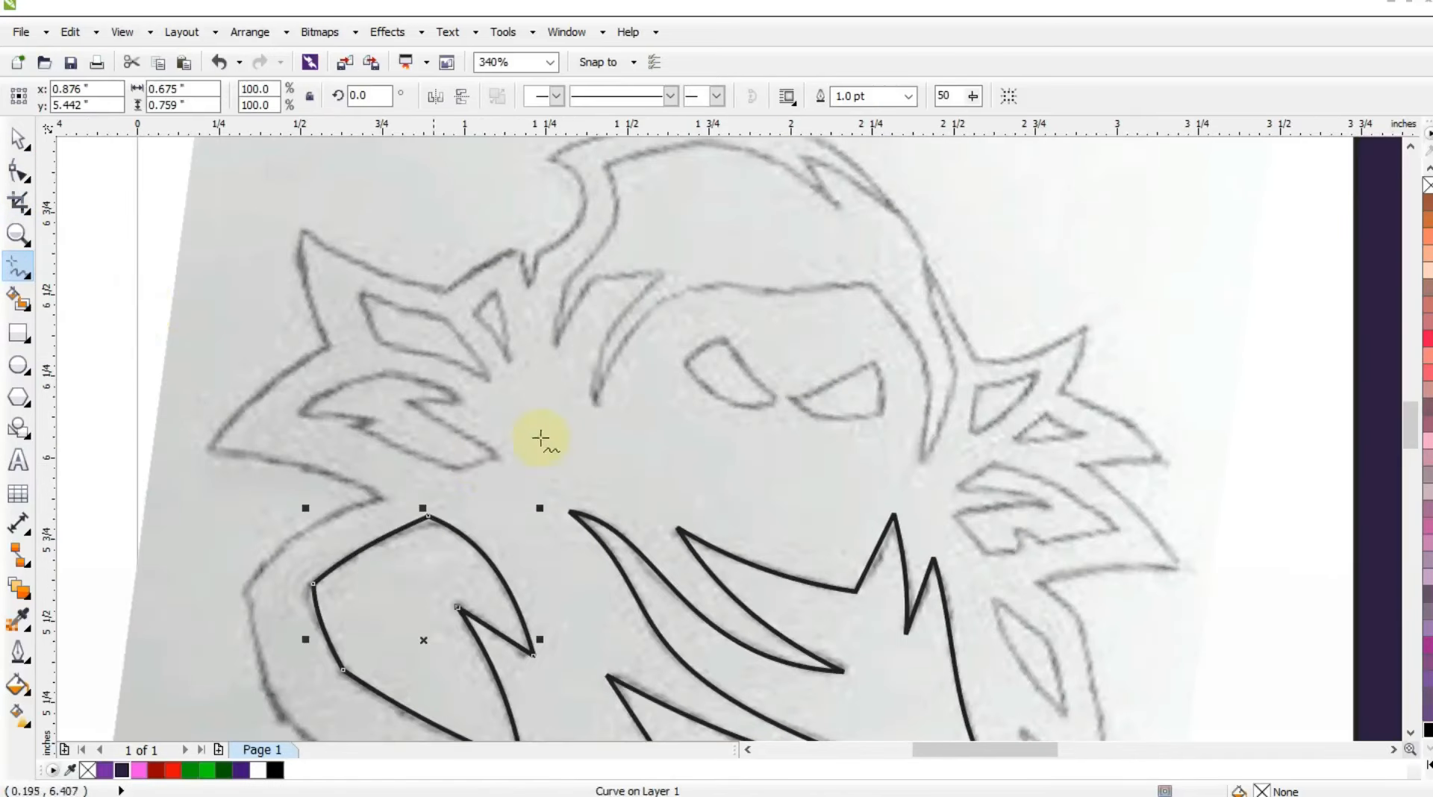
{"action": "left_click", "coordinate": [502, 462]}
{"action": "left_click", "coordinate": [338, 436]}
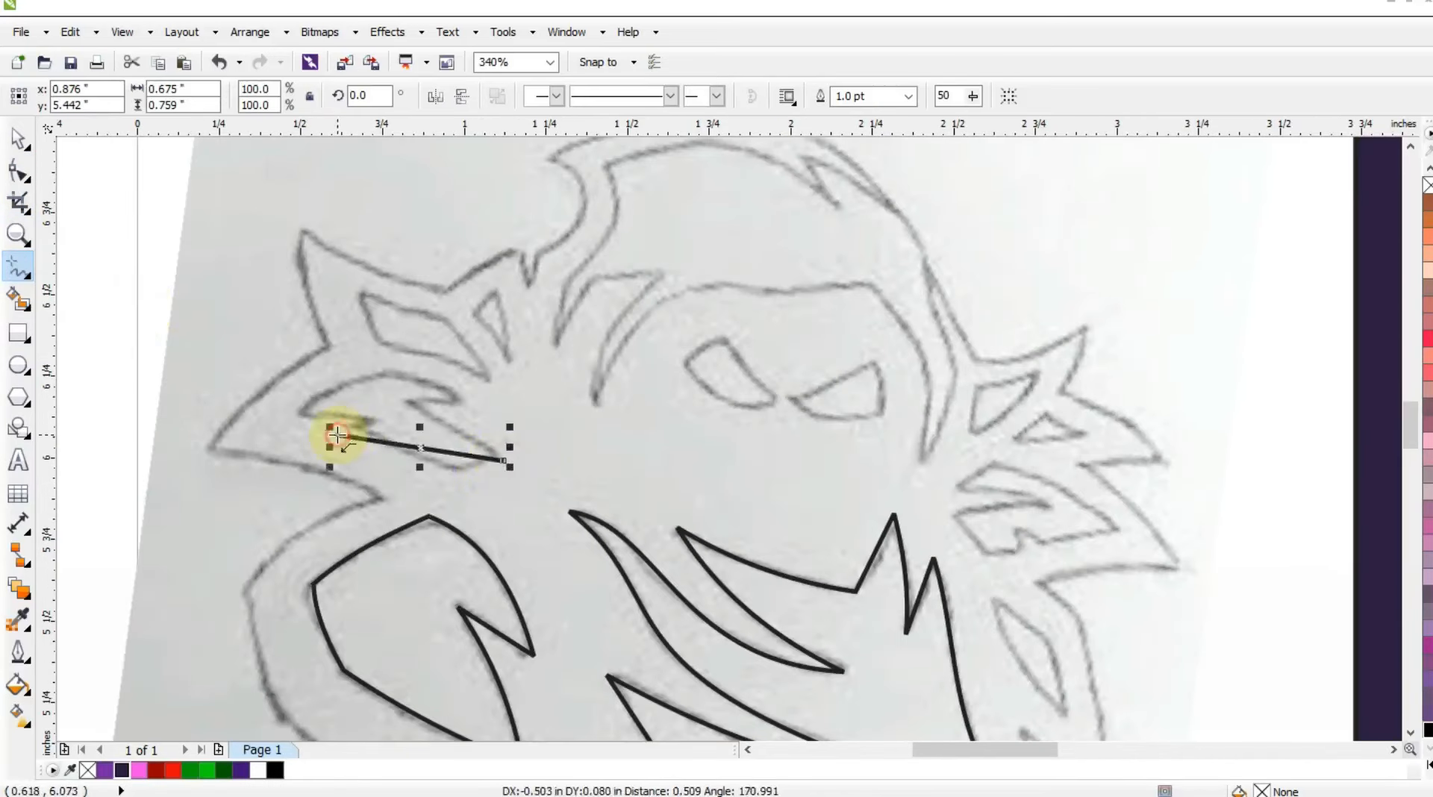
{"action": "left_click", "coordinate": [371, 422]}
{"action": "left_click", "coordinate": [303, 412]}
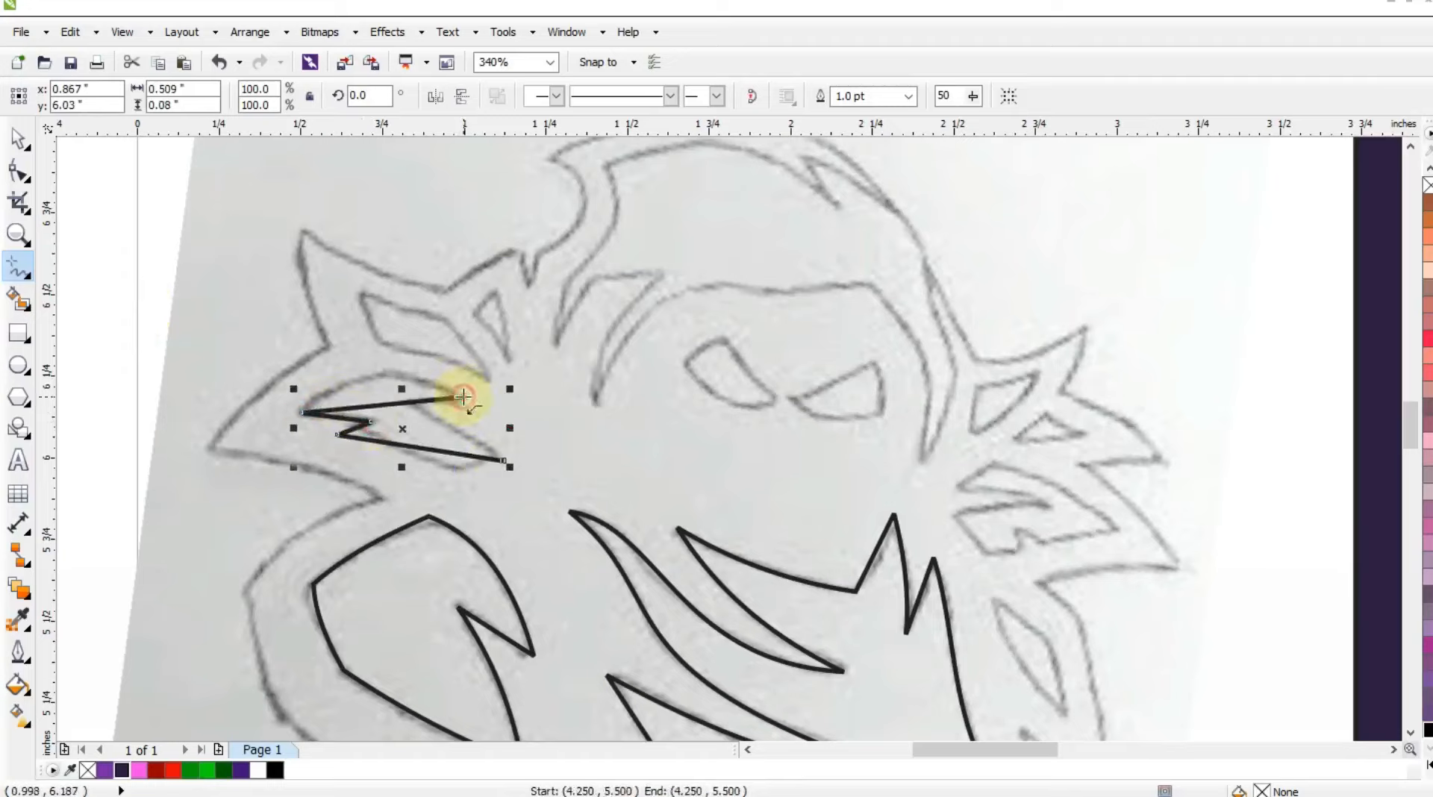
{"action": "left_click", "coordinate": [462, 397]}
{"action": "left_click", "coordinate": [405, 399]}
{"action": "left_click", "coordinate": [504, 460]}
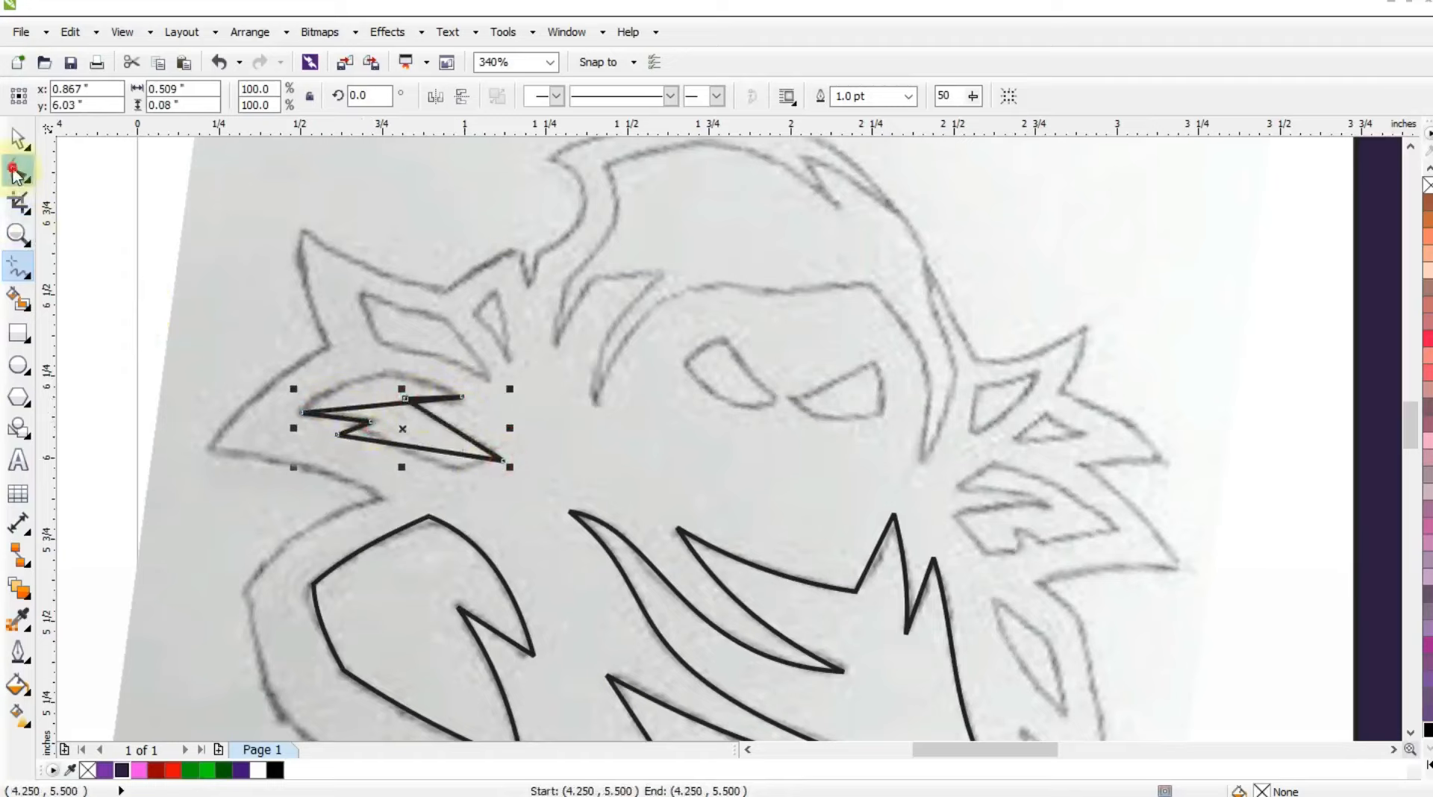
Curve the top, bottom and notch edges of the jagged left spike shape along the sketch.
{"action": "left_click", "coordinate": [18, 172]}
{"action": "left_click_drag", "start_coordinate": [402, 410], "coordinate": [389, 377]}
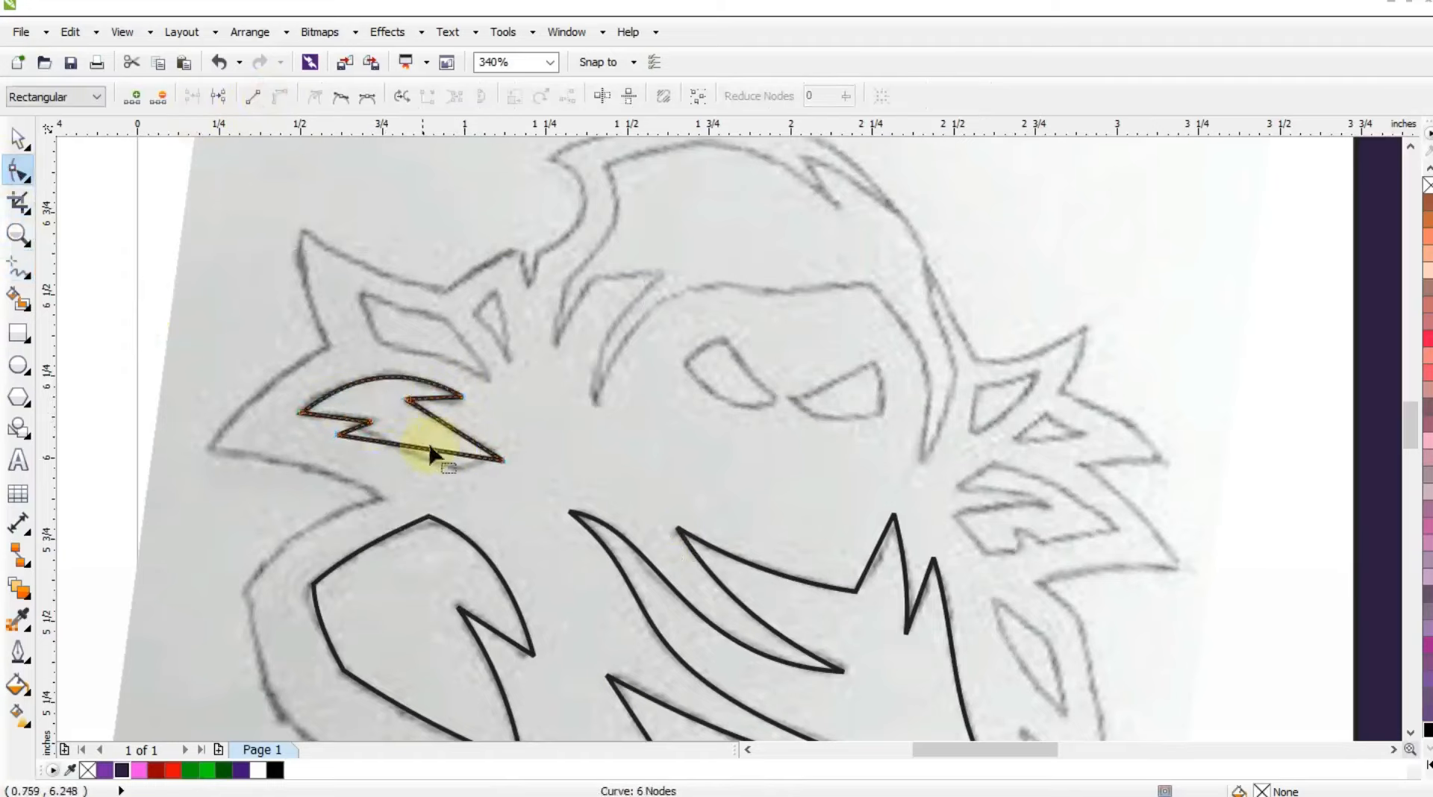
{"action": "left_click_drag", "start_coordinate": [449, 476], "coordinate": [450, 477]}
{"action": "left_click_drag", "start_coordinate": [377, 448], "coordinate": [336, 410]}
Trace the four-sided inner shape of the upper left spike as a closed outline of straight segments.
{"action": "left_click", "coordinate": [18, 267]}
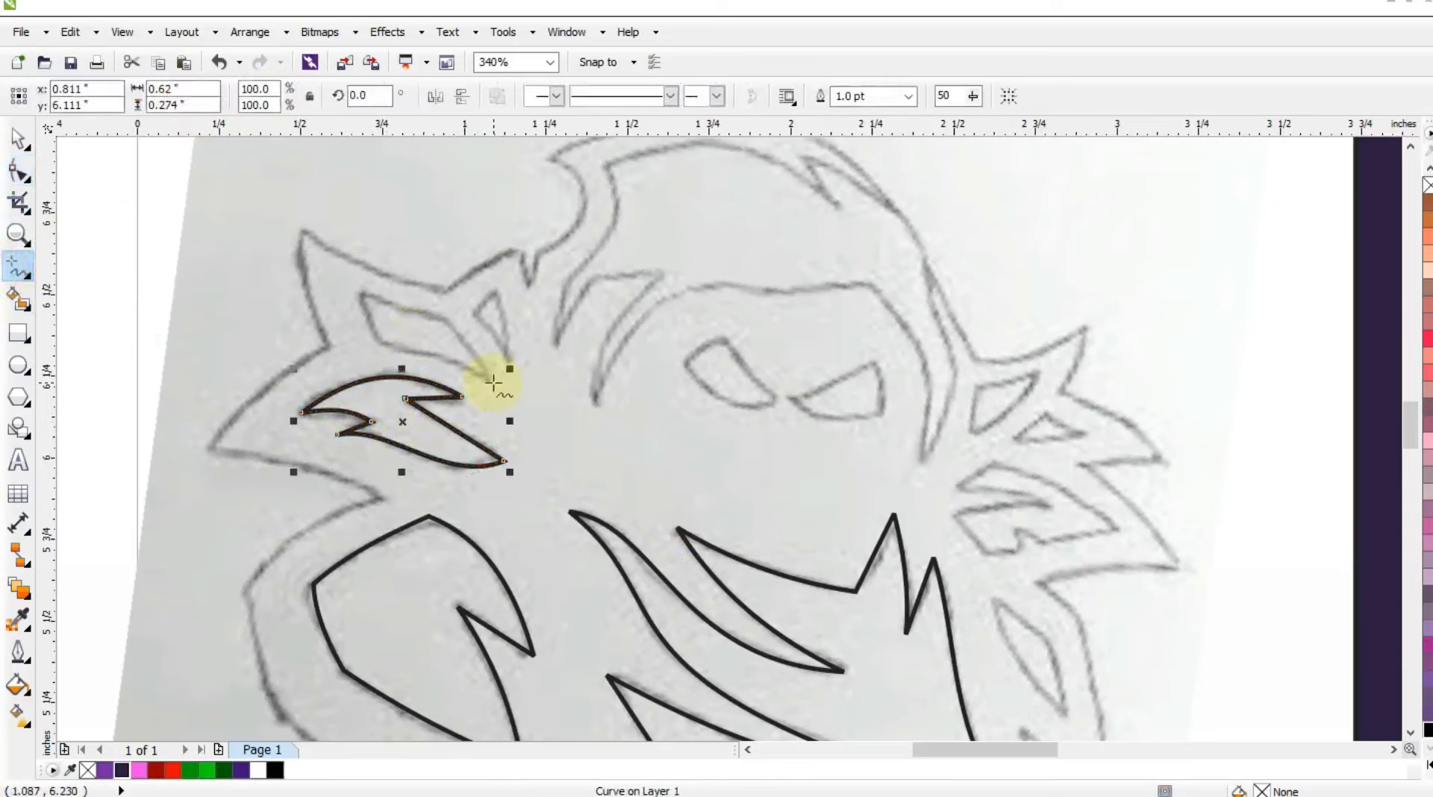
{"action": "left_click", "coordinate": [450, 321]}
{"action": "left_click", "coordinate": [358, 291]}
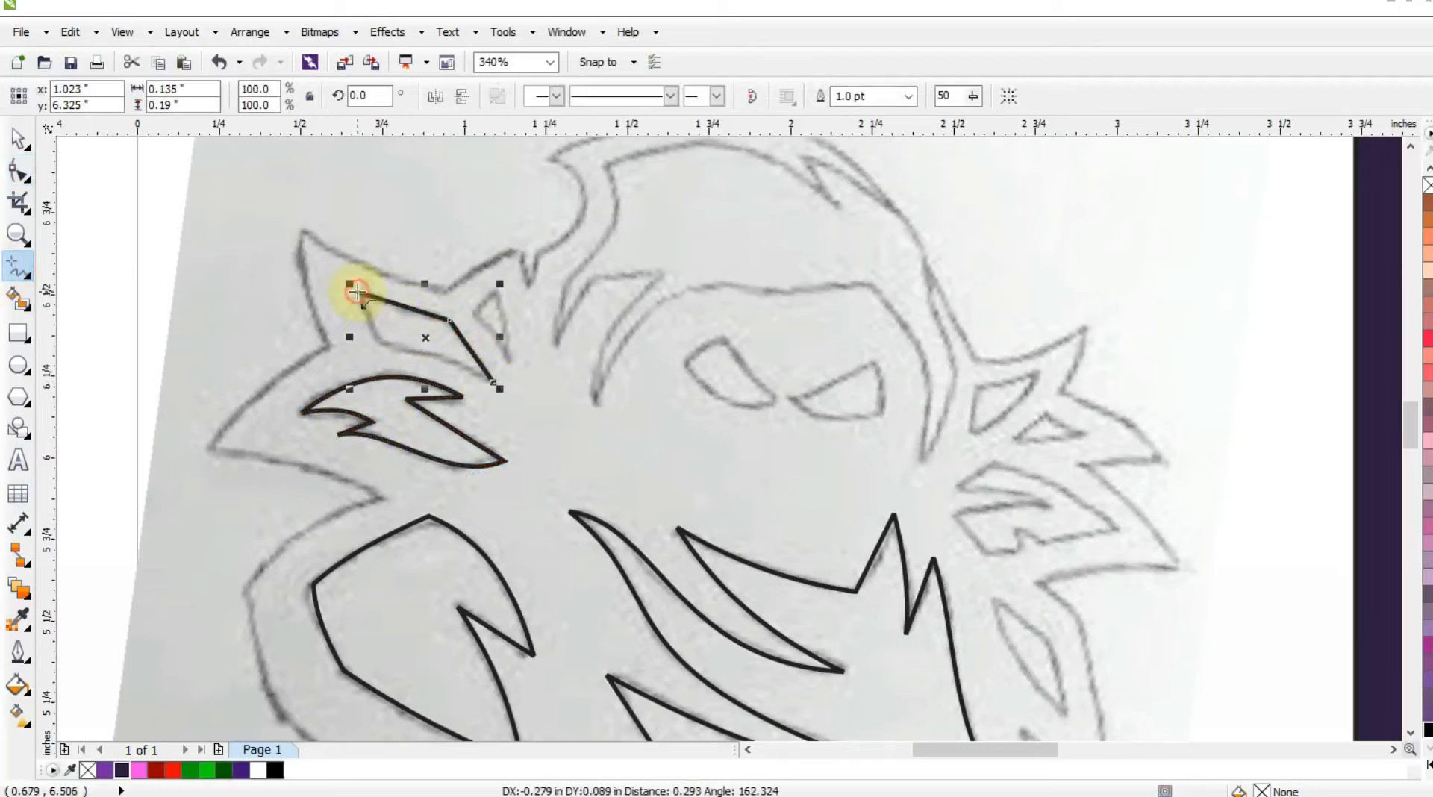
{"action": "left_click", "coordinate": [382, 344]}
{"action": "left_click", "coordinate": [493, 383]}
Convert the four-sided upper left spike shape to curves and bend its lower edge along the sketch.
{"action": "left_click", "coordinate": [18, 171]}
{"action": "left_click_drag", "start_coordinate": [246, 262], "coordinate": [663, 470]}
{"action": "left_click", "coordinate": [280, 96]}
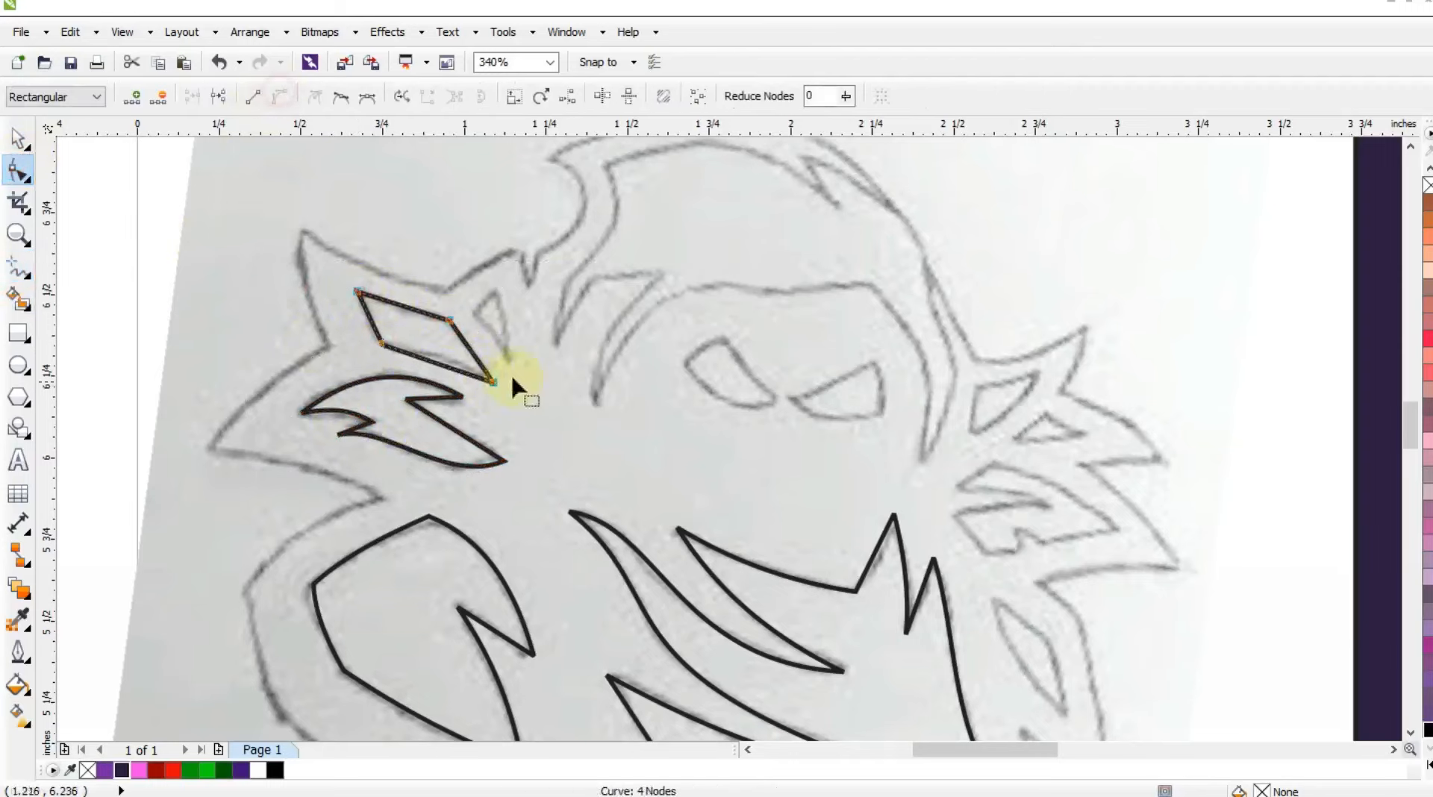
{"action": "left_click_drag", "start_coordinate": [449, 368], "coordinate": [453, 363]}
{"action": "left_click", "coordinate": [16, 235]}
{"action": "right_click", "coordinate": [297, 336]}
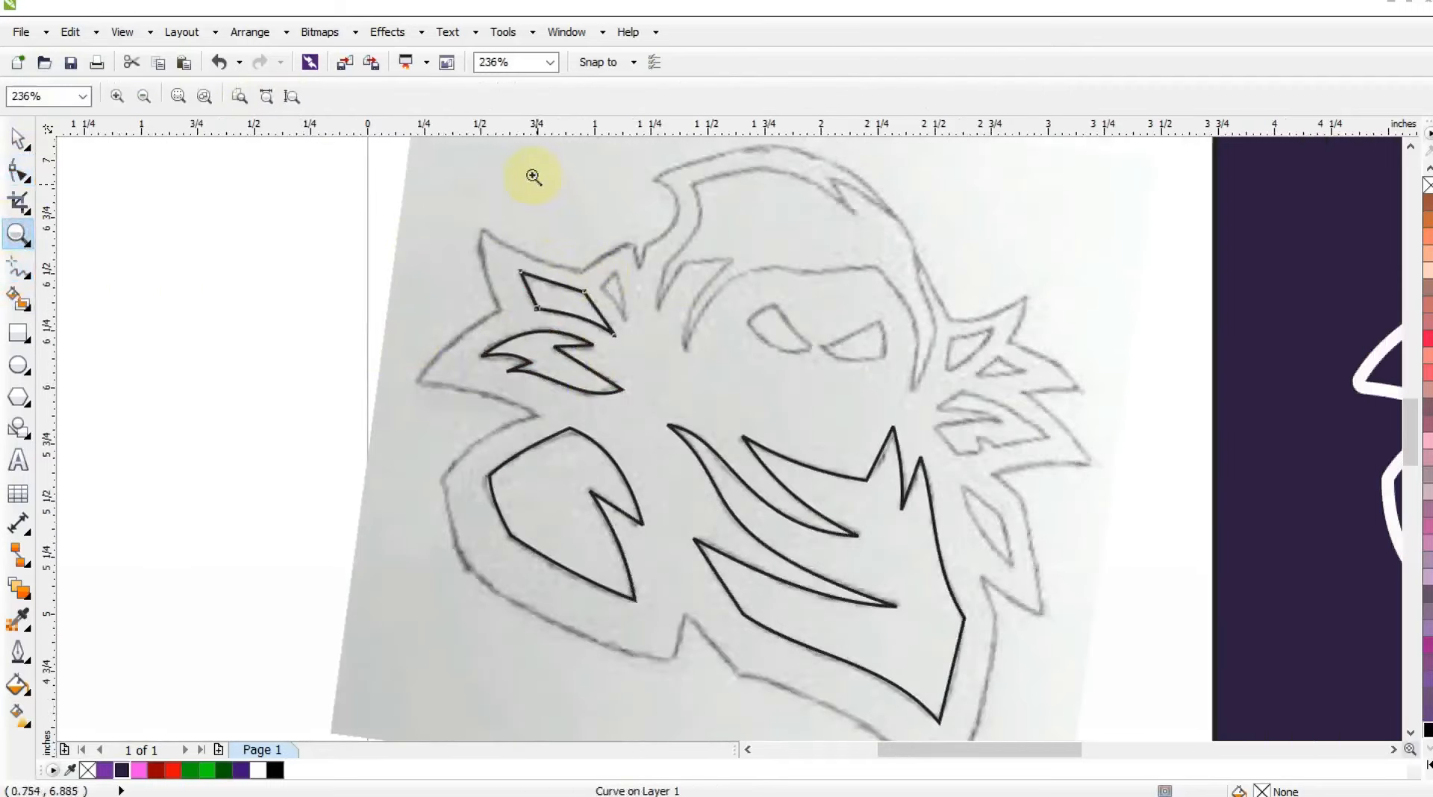
Trace the small triangular shape beside the four-sided upper left spike shape and bend its long lower-left edge along the sketch.
{"action": "left_click_drag", "start_coordinate": [531, 177], "coordinate": [1101, 465]}
{"action": "left_click", "coordinate": [15, 277]}
{"action": "left_click", "coordinate": [266, 373]}
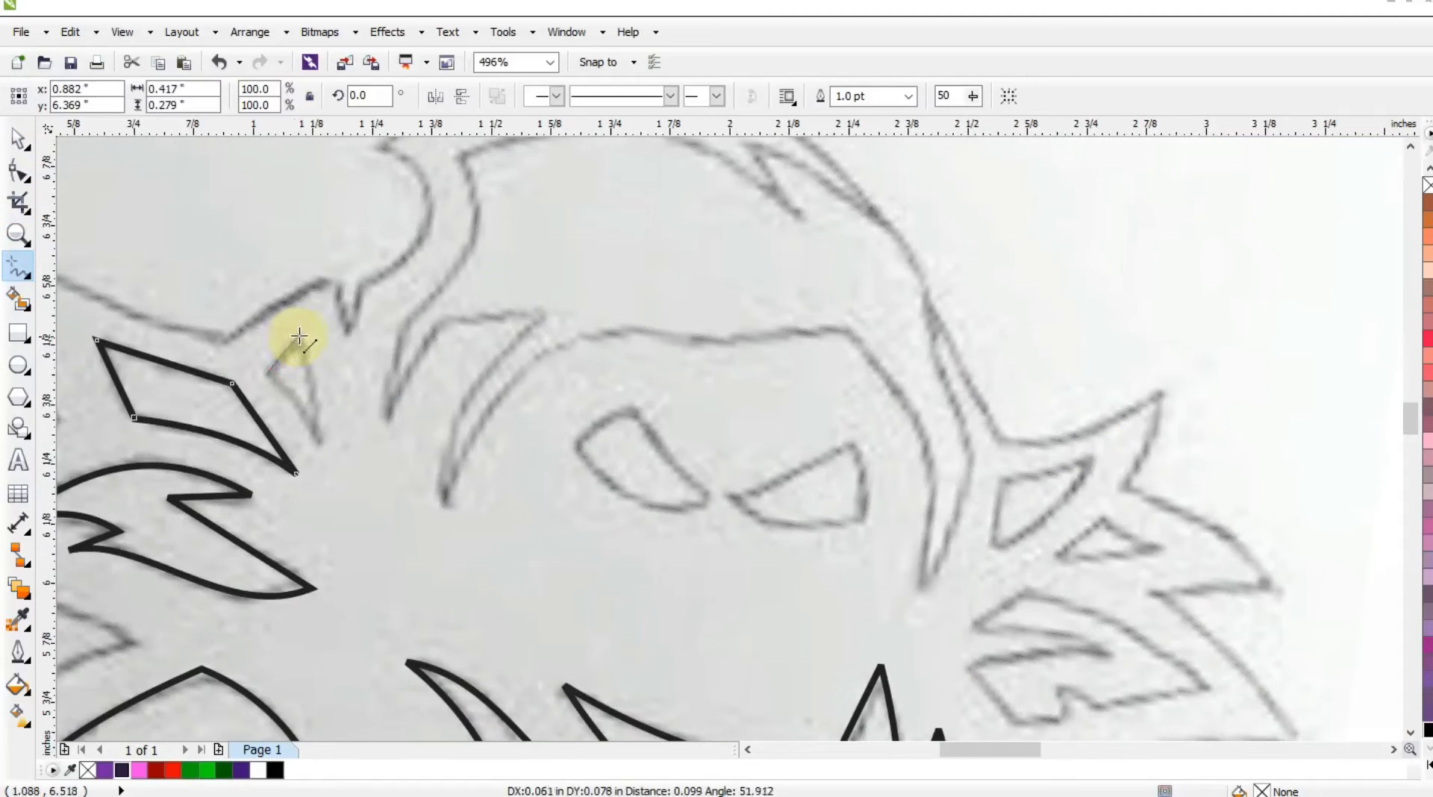
{"action": "left_click", "coordinate": [300, 333]}
{"action": "left_click", "coordinate": [318, 446]}
{"action": "left_click", "coordinate": [271, 376]}
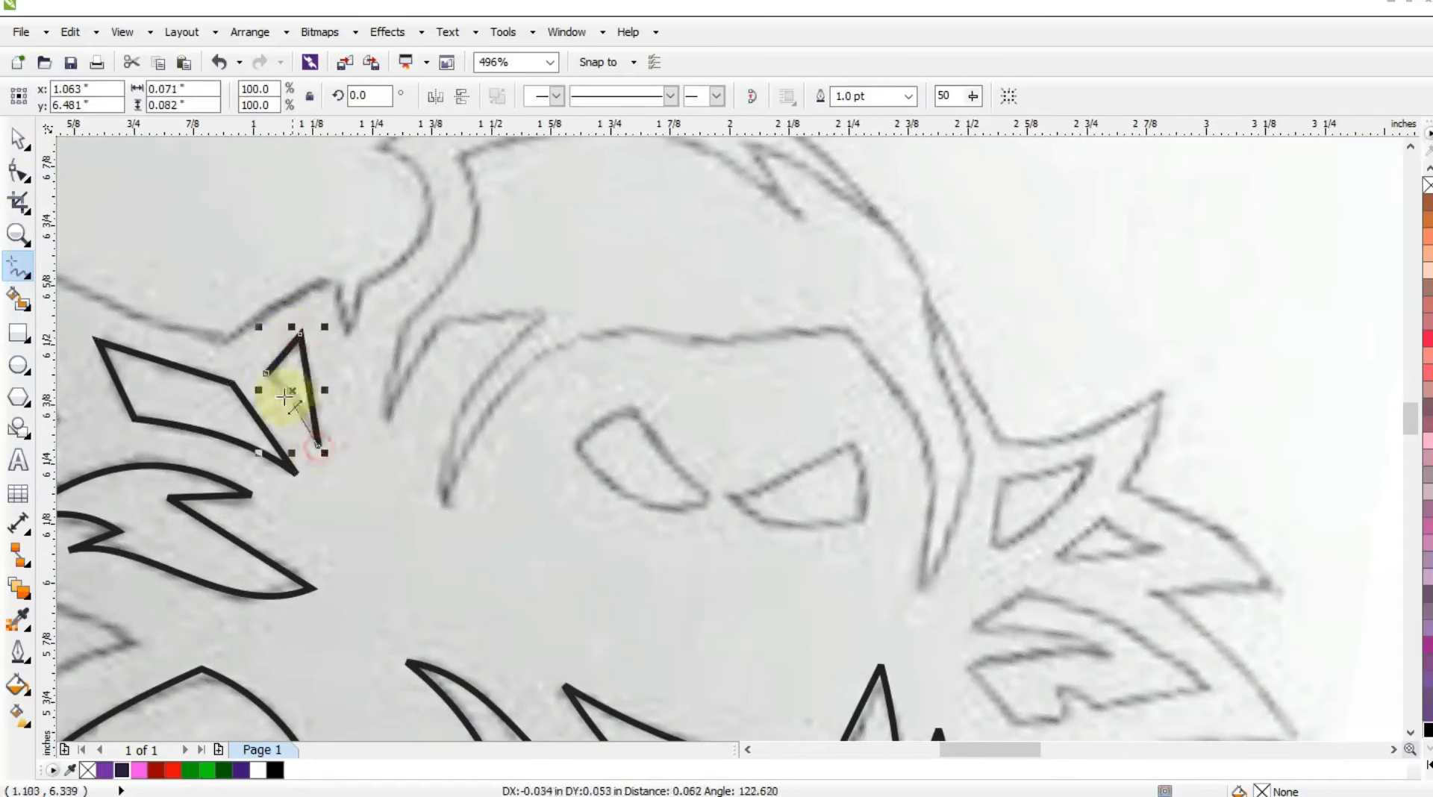
{"action": "left_click", "coordinate": [15, 173]}
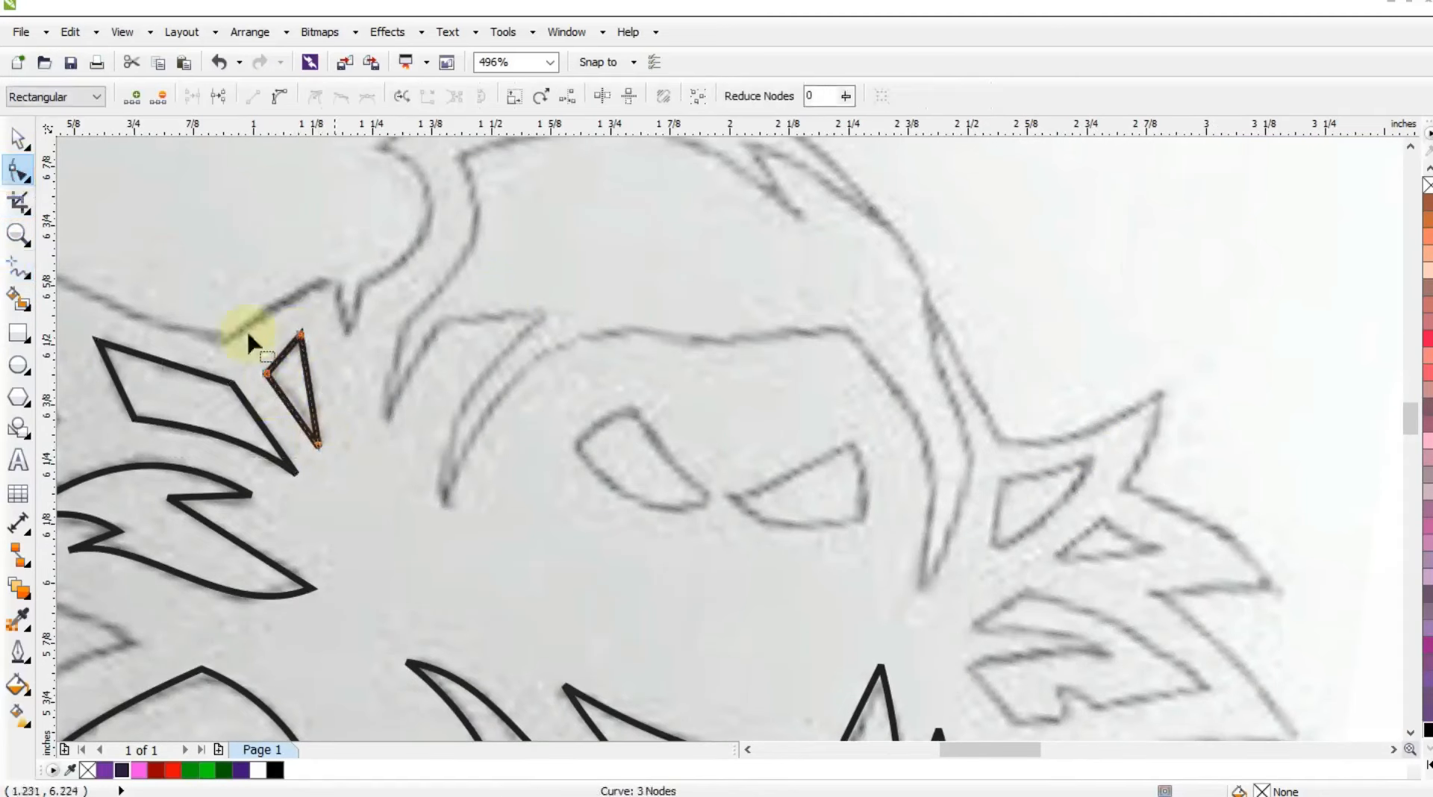
Begin the hood's inner outline with straight segments through the two pointed left strands, ending at the face opening's lower left tip.
{"action": "left_click", "coordinate": [17, 266]}
{"action": "left_click", "coordinate": [604, 373]}
{"action": "left_click", "coordinate": [441, 320]}
{"action": "double_click", "coordinate": [389, 420]}
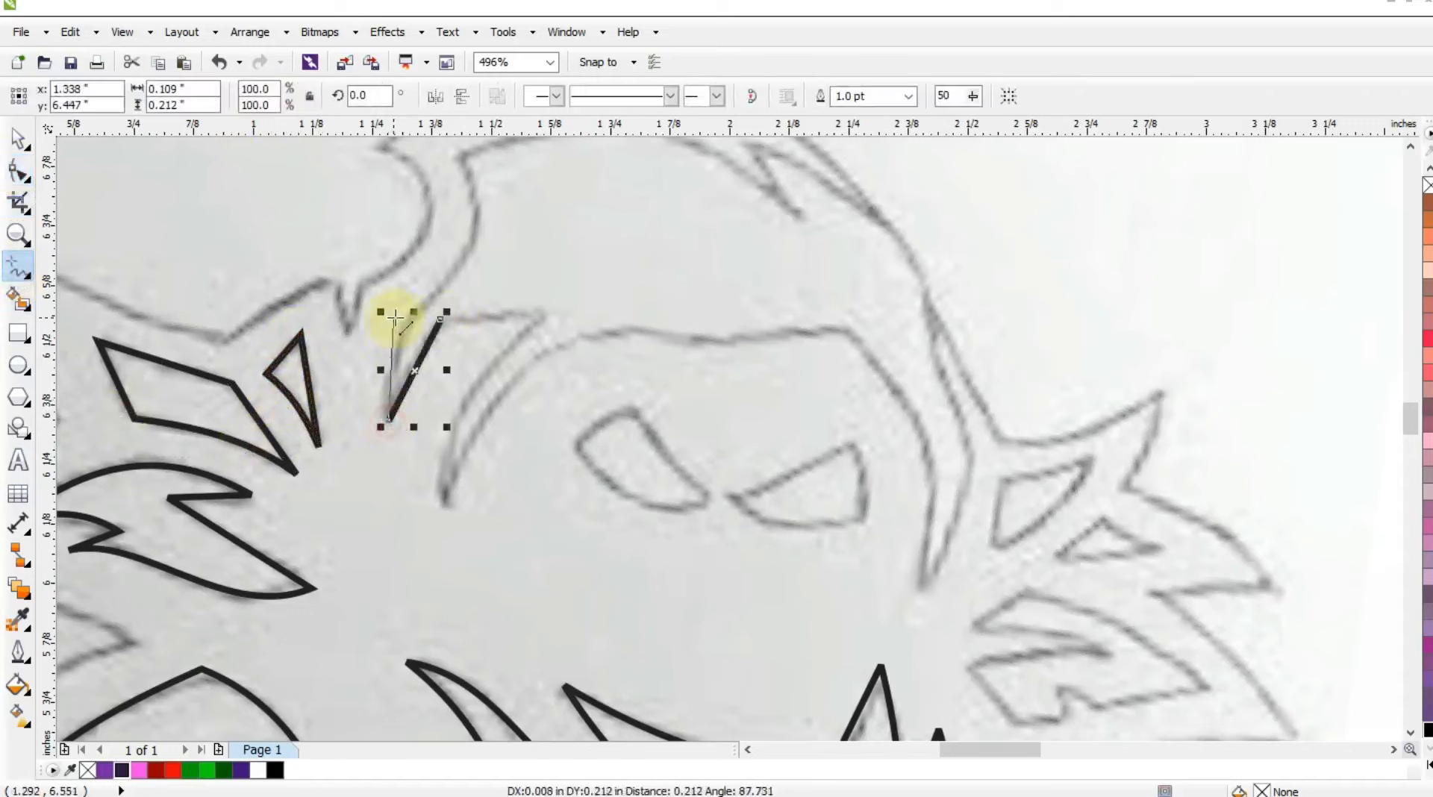
{"action": "left_click", "coordinate": [402, 321]}
{"action": "left_click", "coordinate": [441, 320]}
{"action": "double_click", "coordinate": [538, 312]}
{"action": "double_click", "coordinate": [441, 510]}
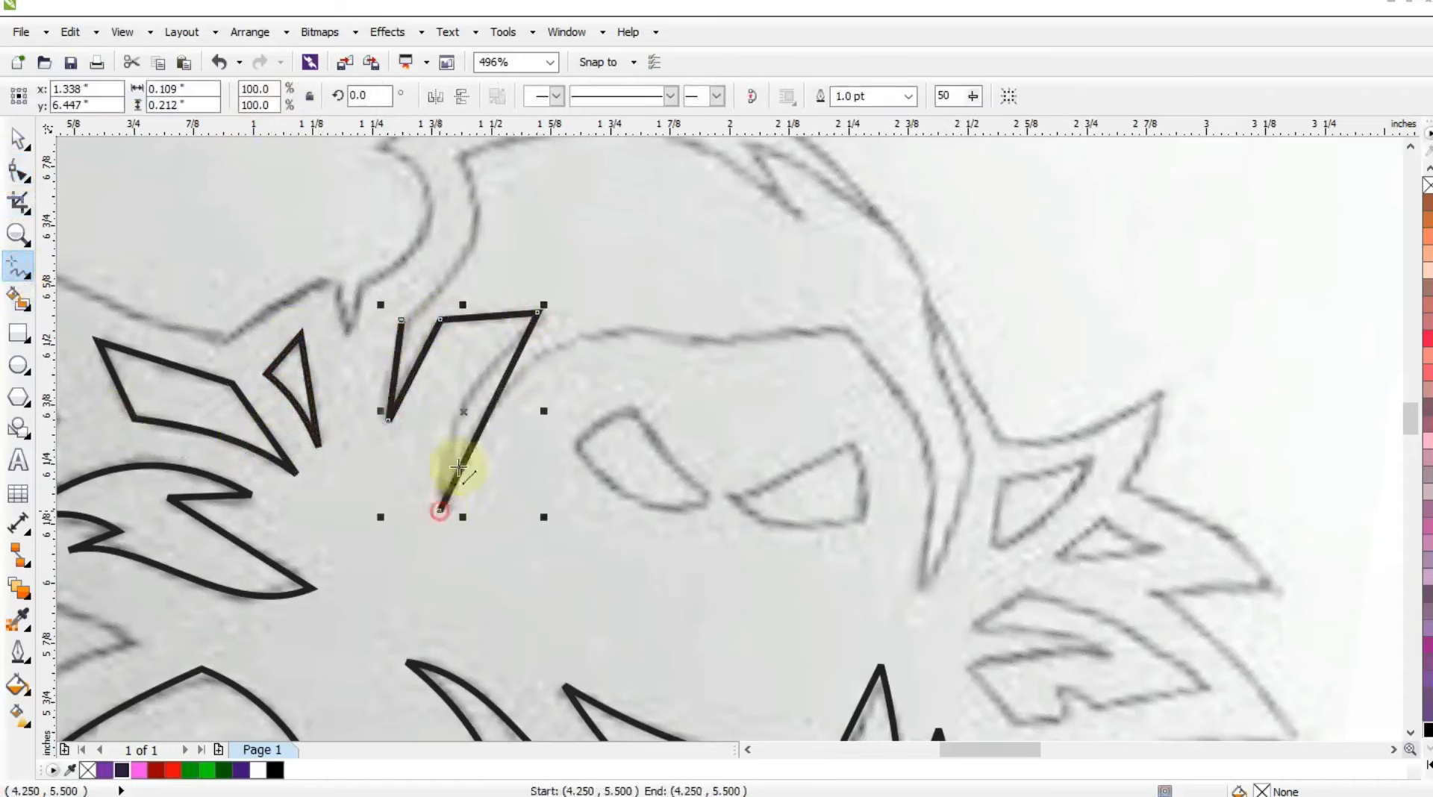
Continue the hood outline across the face opening, around the right tip and top notch, and close it at the left start point.
{"action": "double_click", "coordinate": [852, 333]}
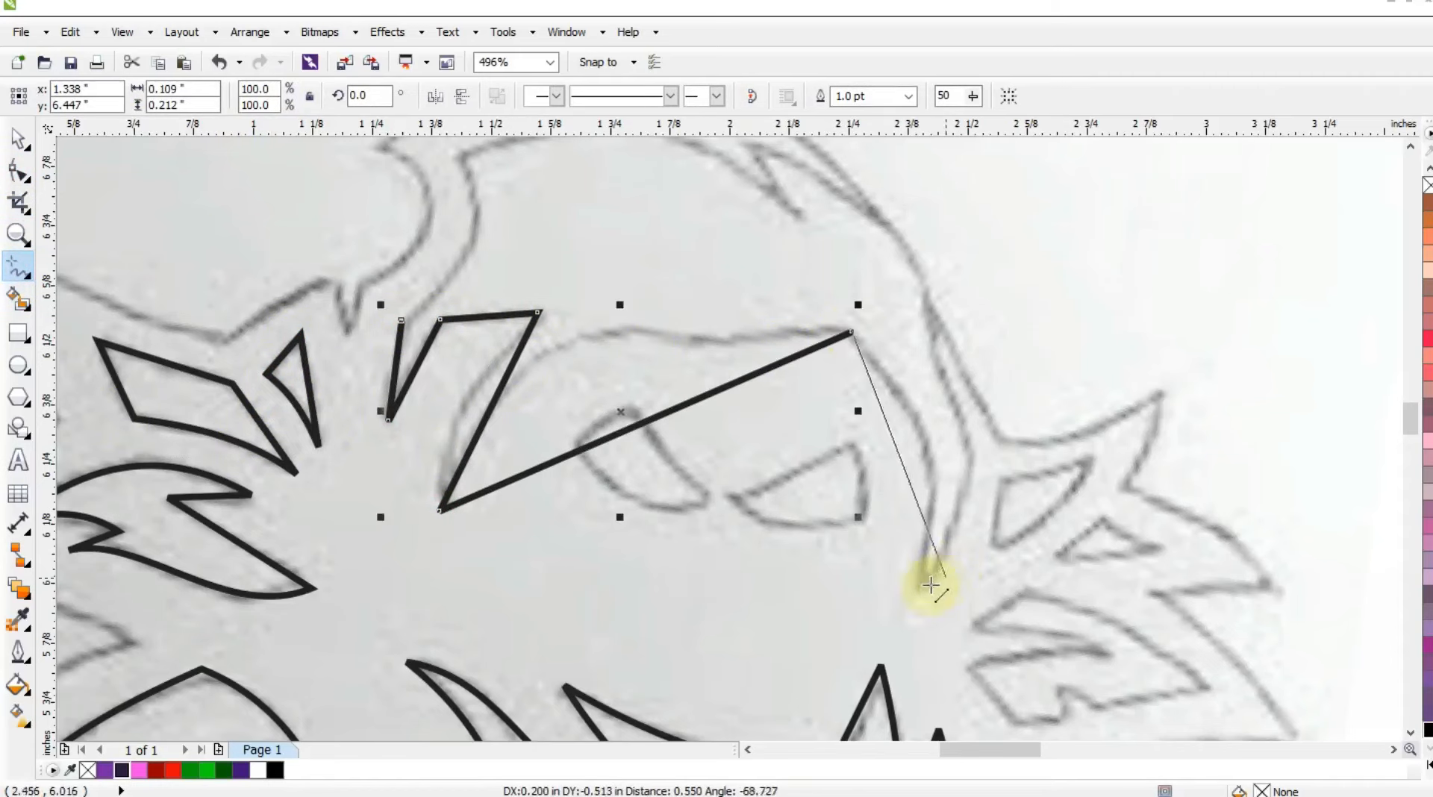
{"action": "double_click", "coordinate": [926, 590]}
{"action": "double_click", "coordinate": [969, 455]}
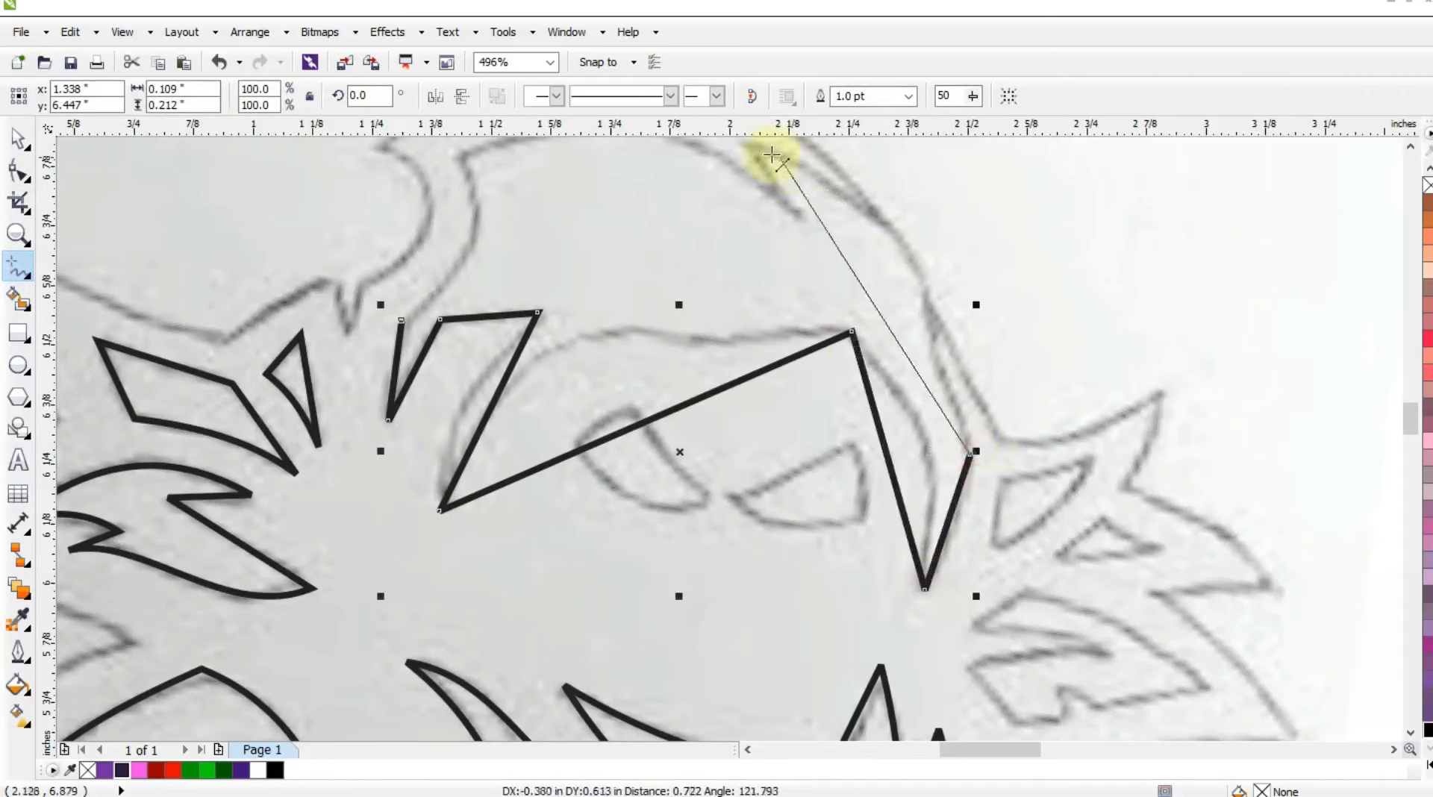
{"action": "scroll", "coordinate": [777, 172], "scroll_direction": "up", "scroll_amount": 1}
{"action": "double_click", "coordinate": [756, 193]}
{"action": "double_click", "coordinate": [797, 268]}
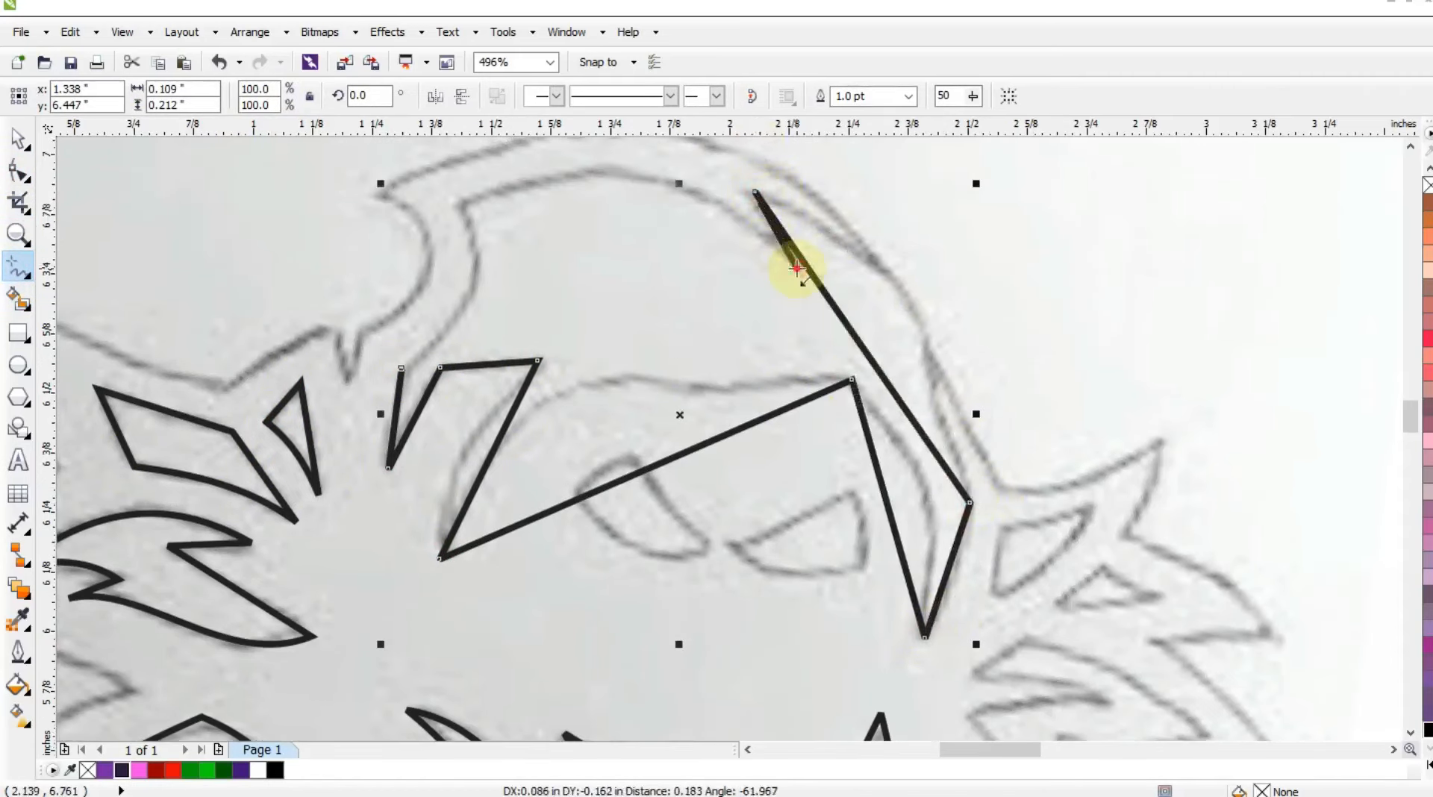
{"action": "double_click", "coordinate": [463, 202]}
{"action": "left_click", "coordinate": [402, 366]}
Convert the hood outline to curves and bend its outer right edges and the right side of the face opening along the sketch.
{"action": "key", "text": "F10"}
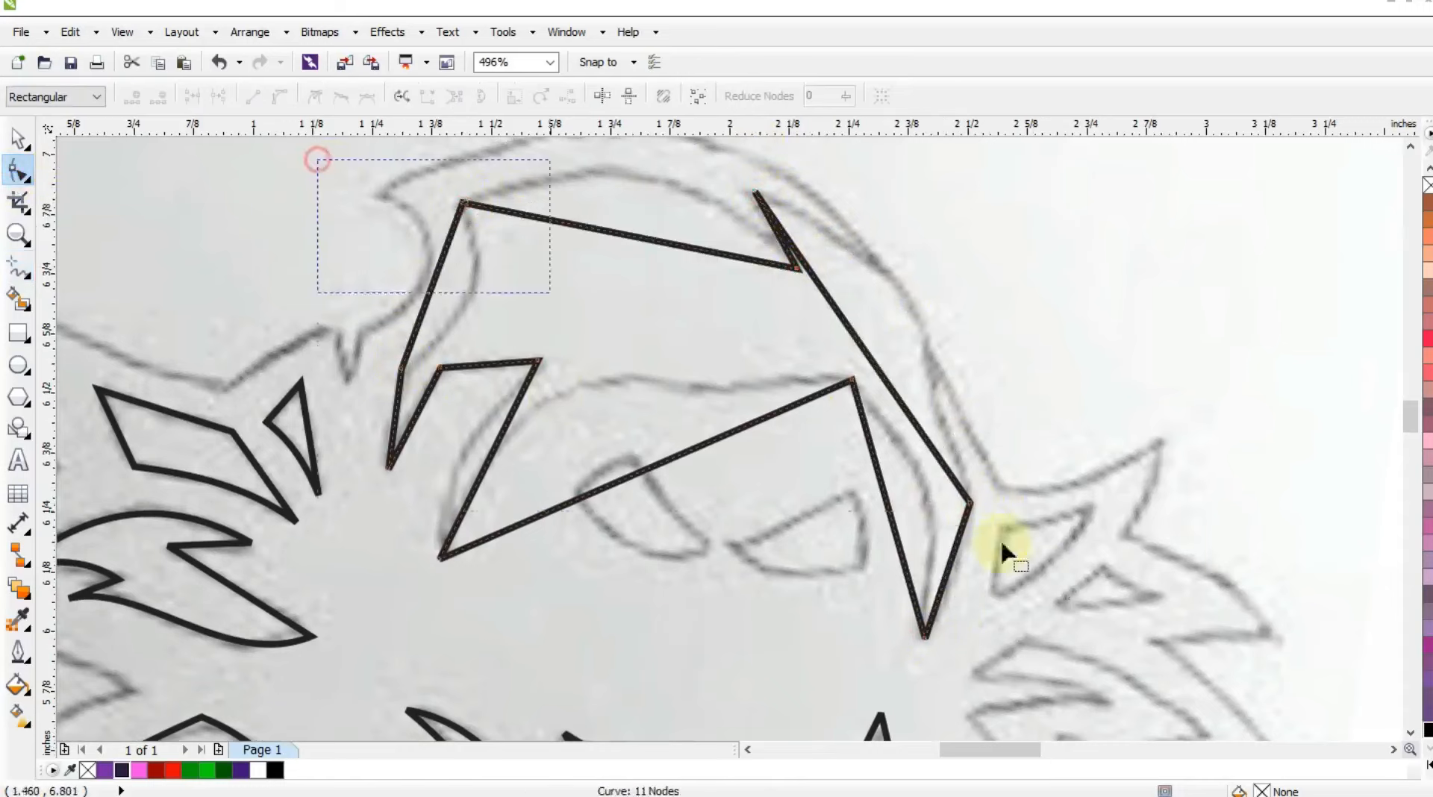
{"action": "left_click_drag", "start_coordinate": [952, 579], "coordinate": [959, 577]}
{"action": "left_click_drag", "start_coordinate": [827, 302], "coordinate": [961, 288]}
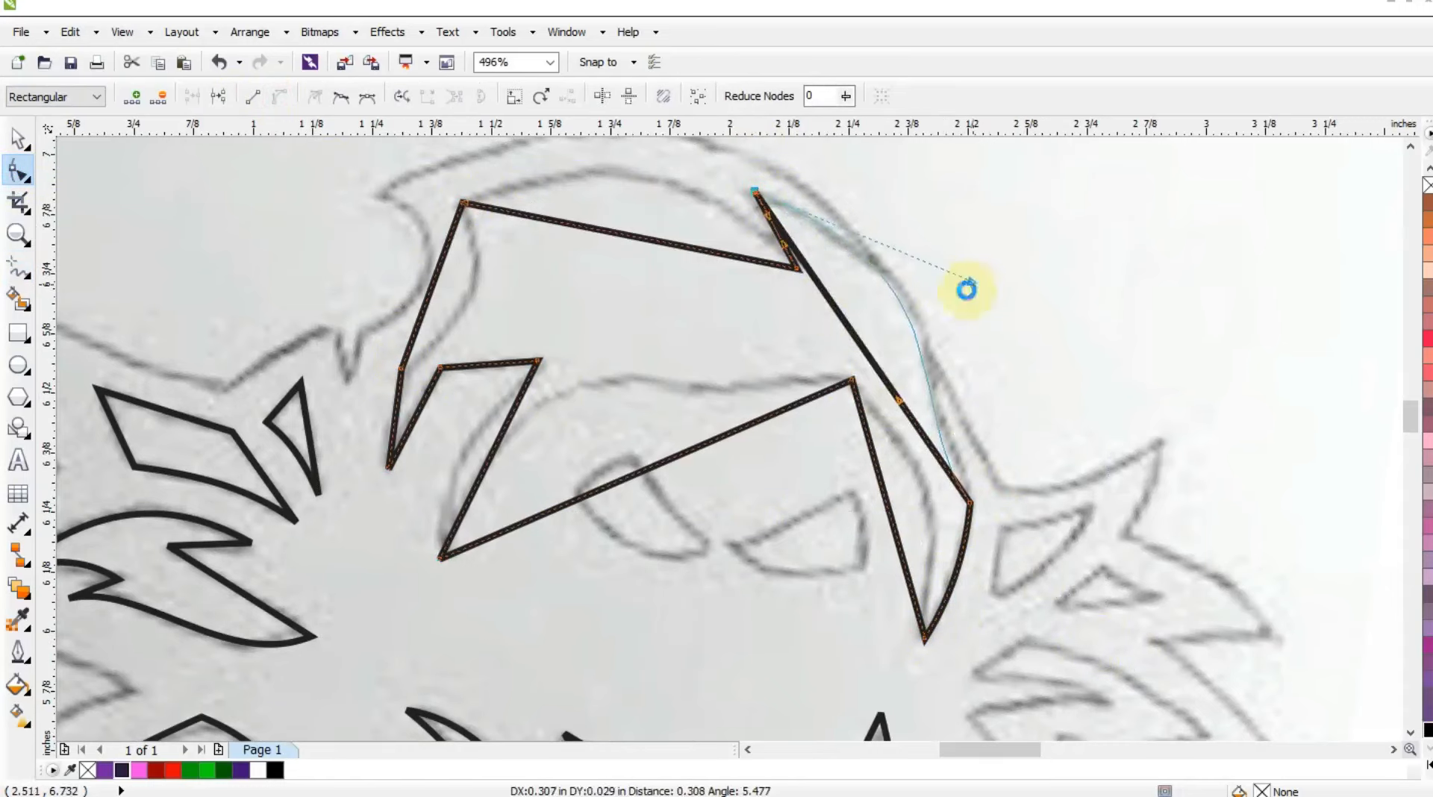
{"action": "left_click_drag", "start_coordinate": [885, 496], "coordinate": [926, 495]}
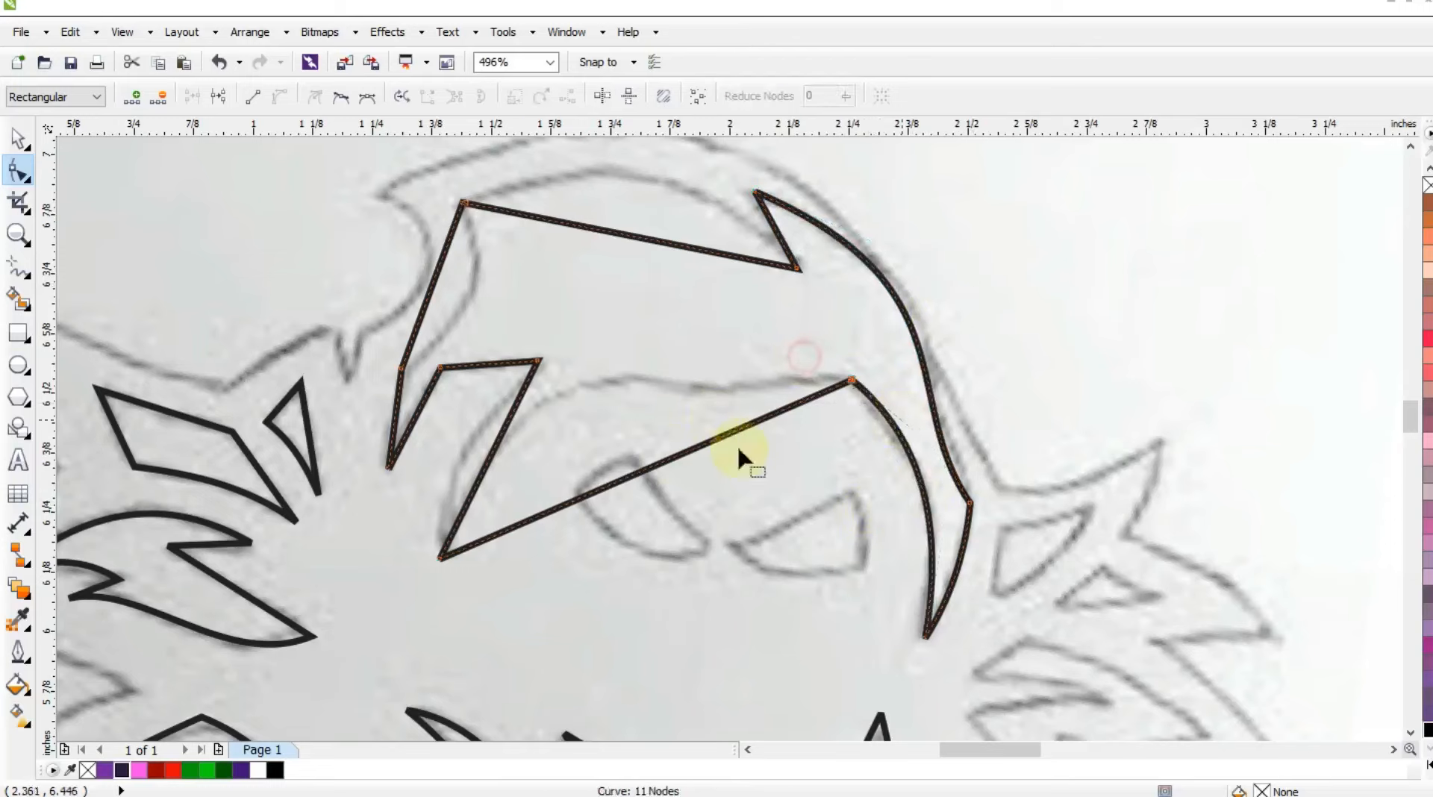
Curve the brow edge of the face opening and the adjacent edge of the left strand along the sketch.
{"action": "left_click_drag", "start_coordinate": [577, 498], "coordinate": [526, 286]}
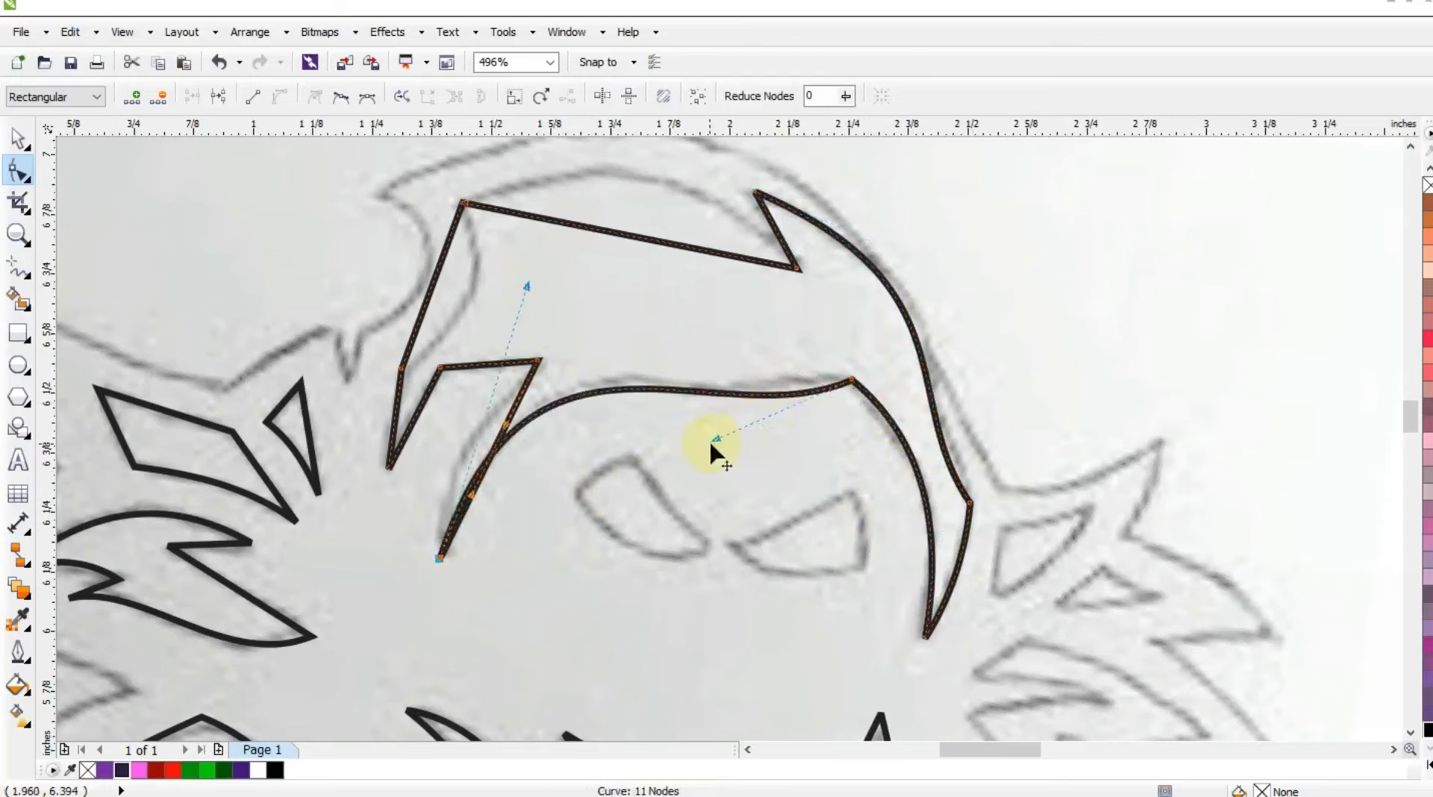
{"action": "left_click_drag", "start_coordinate": [785, 350], "coordinate": [886, 419]}
{"action": "left_click_drag", "start_coordinate": [716, 438], "coordinate": [706, 436]}
{"action": "left_click_drag", "start_coordinate": [497, 441], "coordinate": [475, 431]}
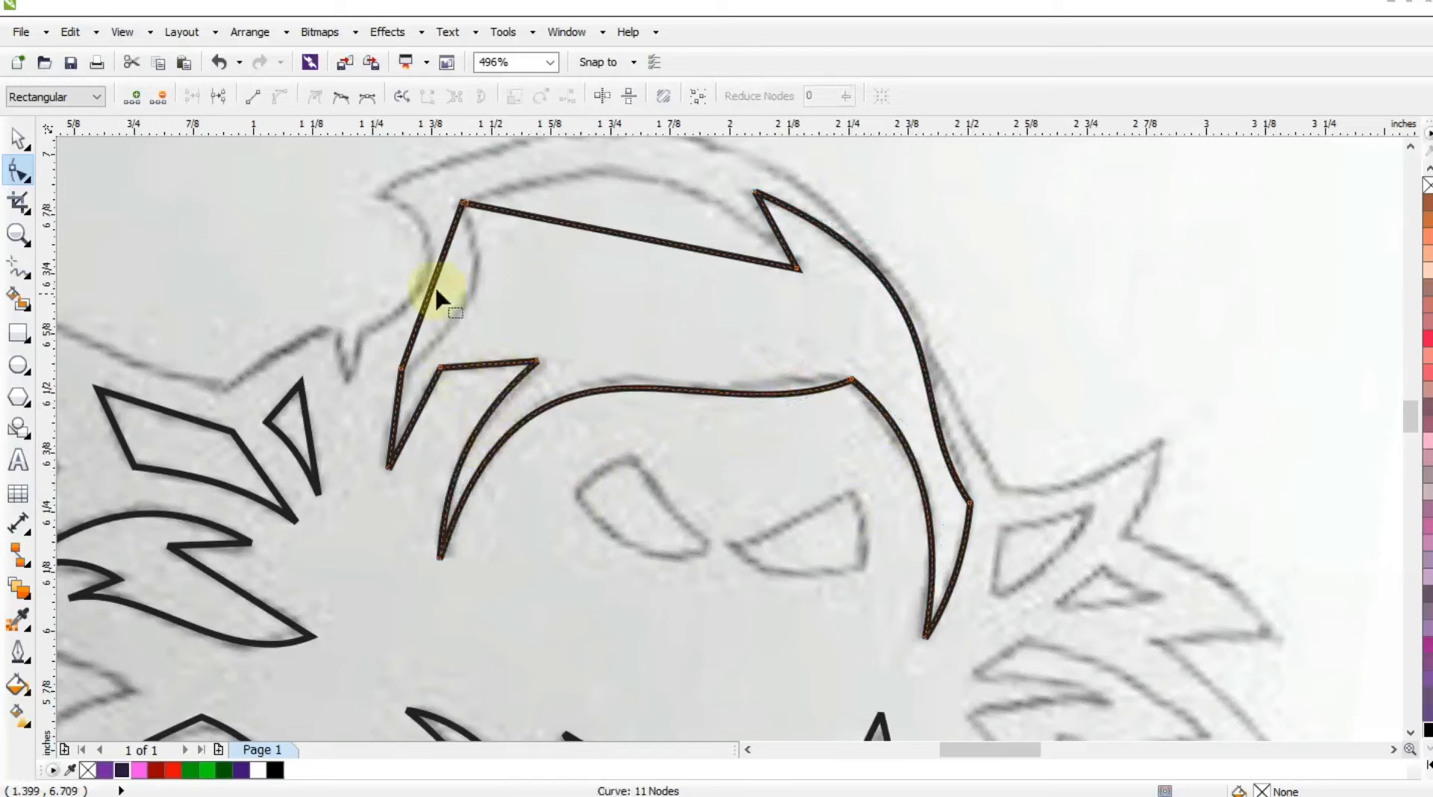
Curve the hood shape's left side, top edge and short notch edge to follow the sketch.
{"action": "left_click_drag", "start_coordinate": [436, 289], "coordinate": [474, 294]}
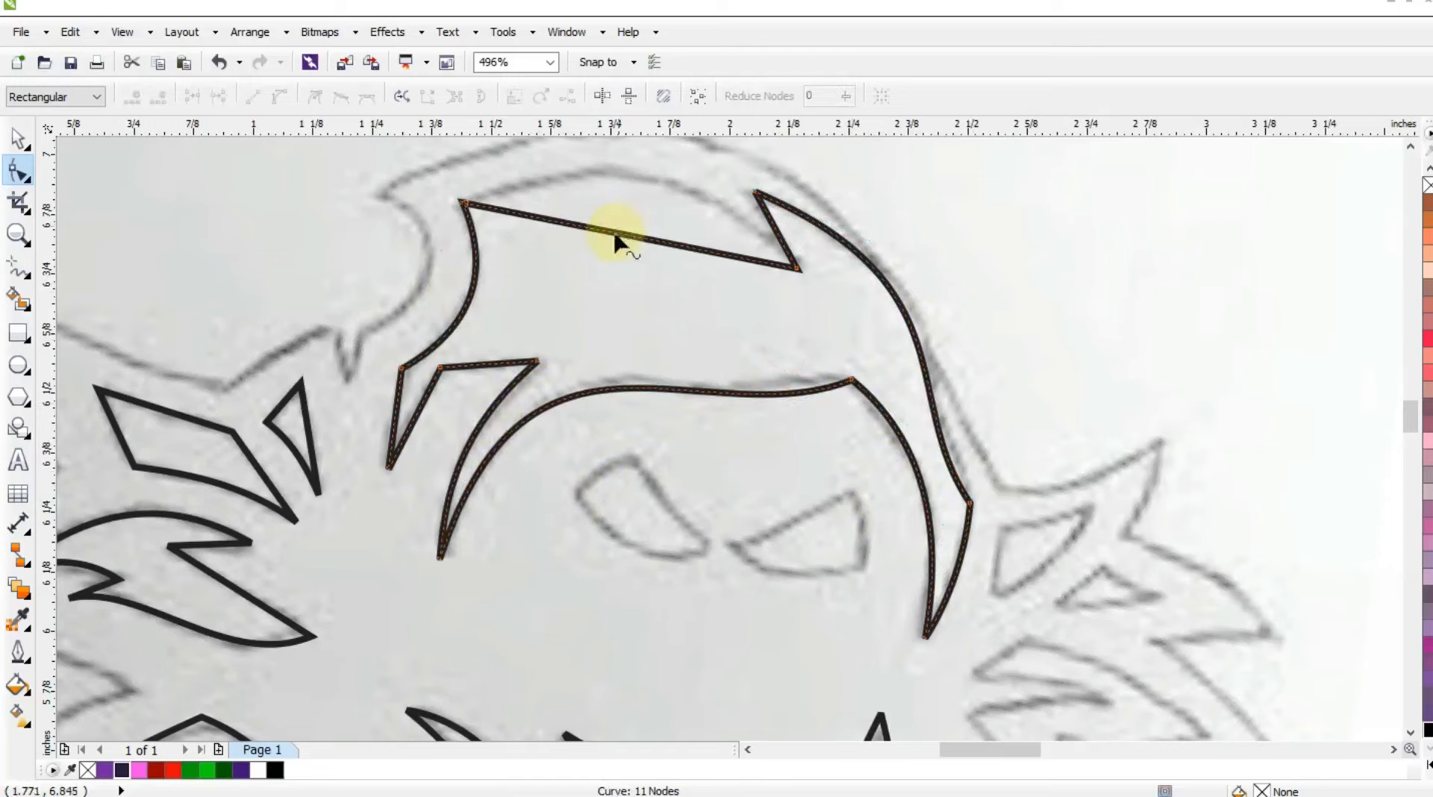
{"action": "left_click_drag", "start_coordinate": [616, 241], "coordinate": [630, 174]}
{"action": "left_click_drag", "start_coordinate": [777, 240], "coordinate": [786, 237]}
{"action": "key", "text": "F3"}
{"action": "key", "text": "F3"}
{"action": "left_click", "coordinate": [18, 234]}
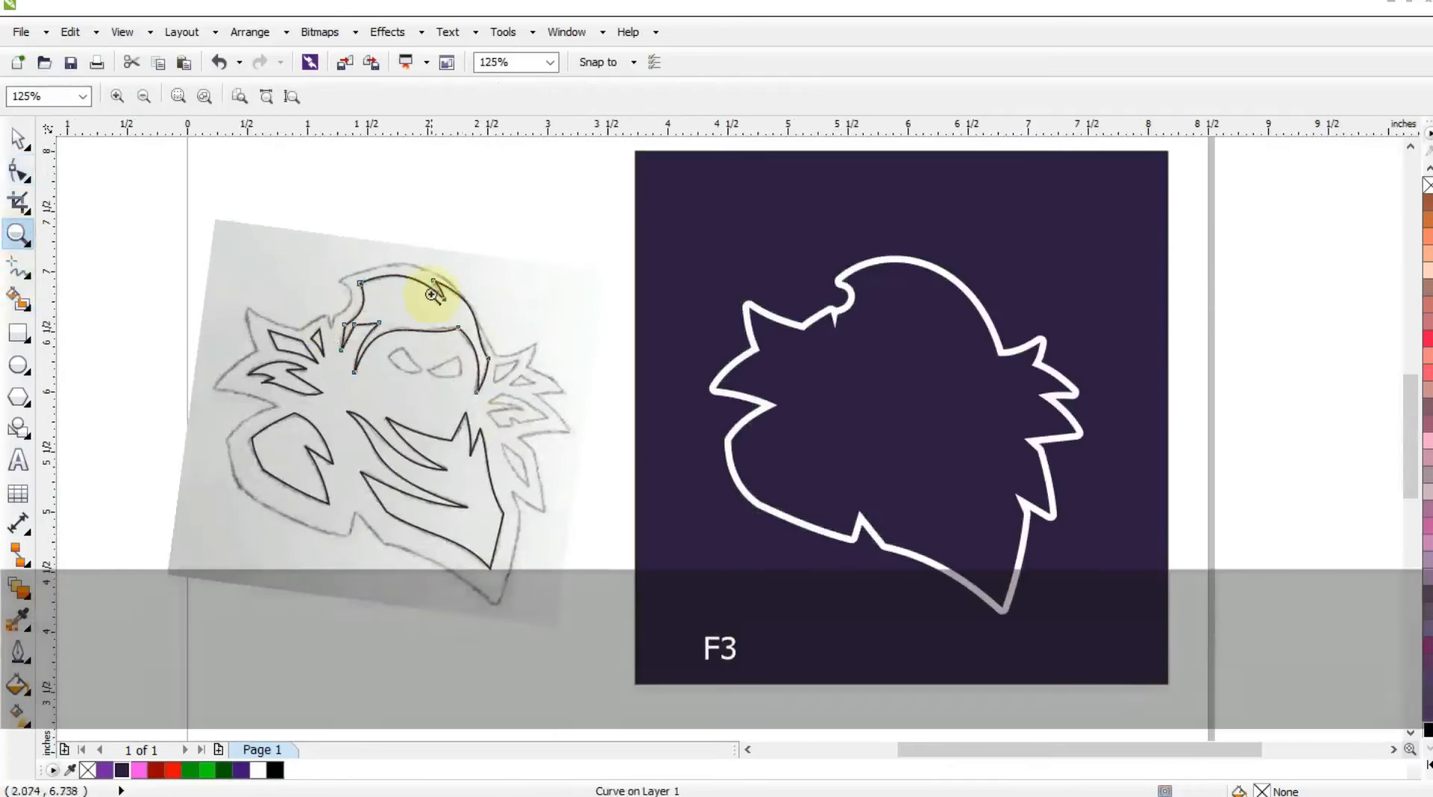
{"action": "left_click_drag", "start_coordinate": [433, 297], "coordinate": [694, 550]}
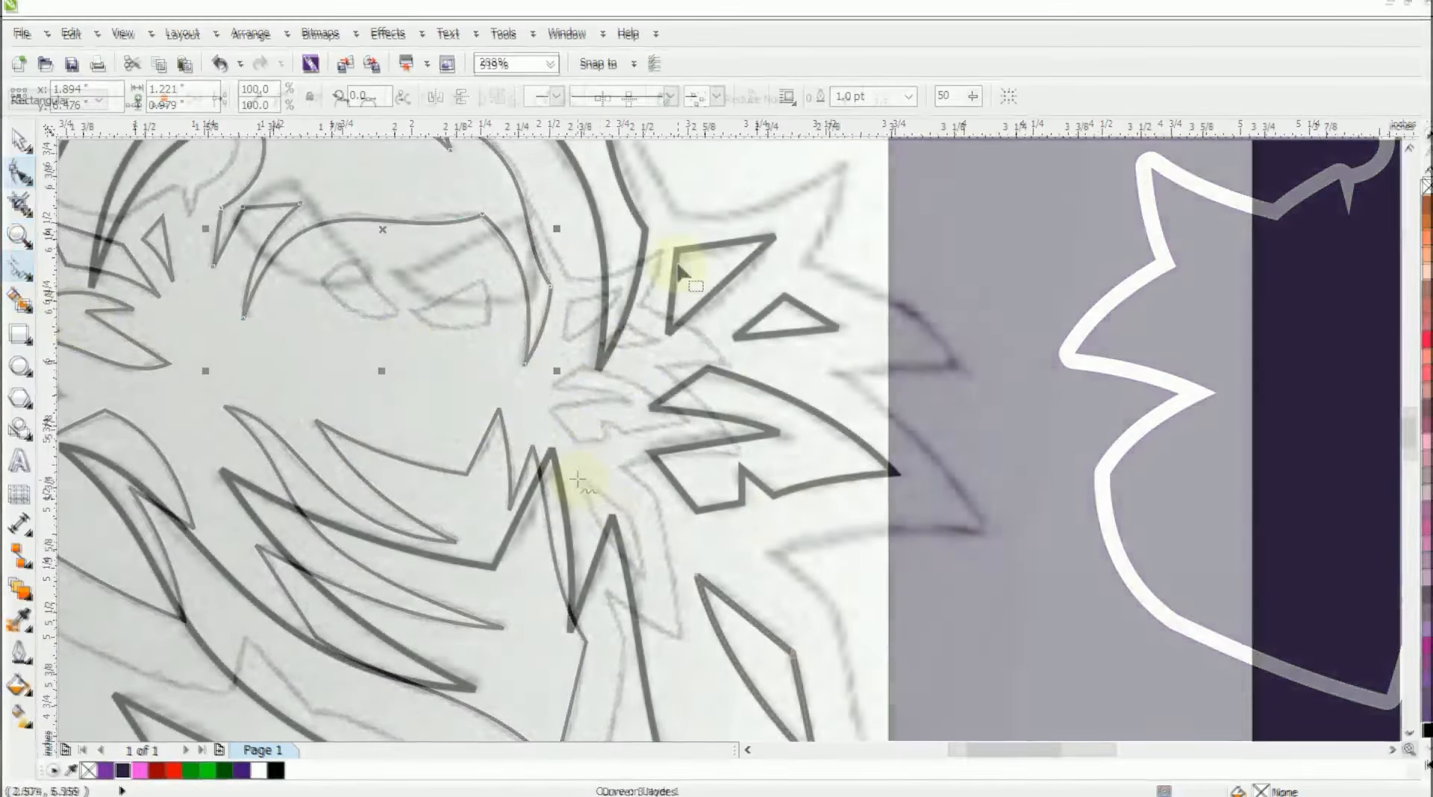
Trace the left eye as a closed three-sided outline of straight segments.
{"action": "key", "text": "F3"}
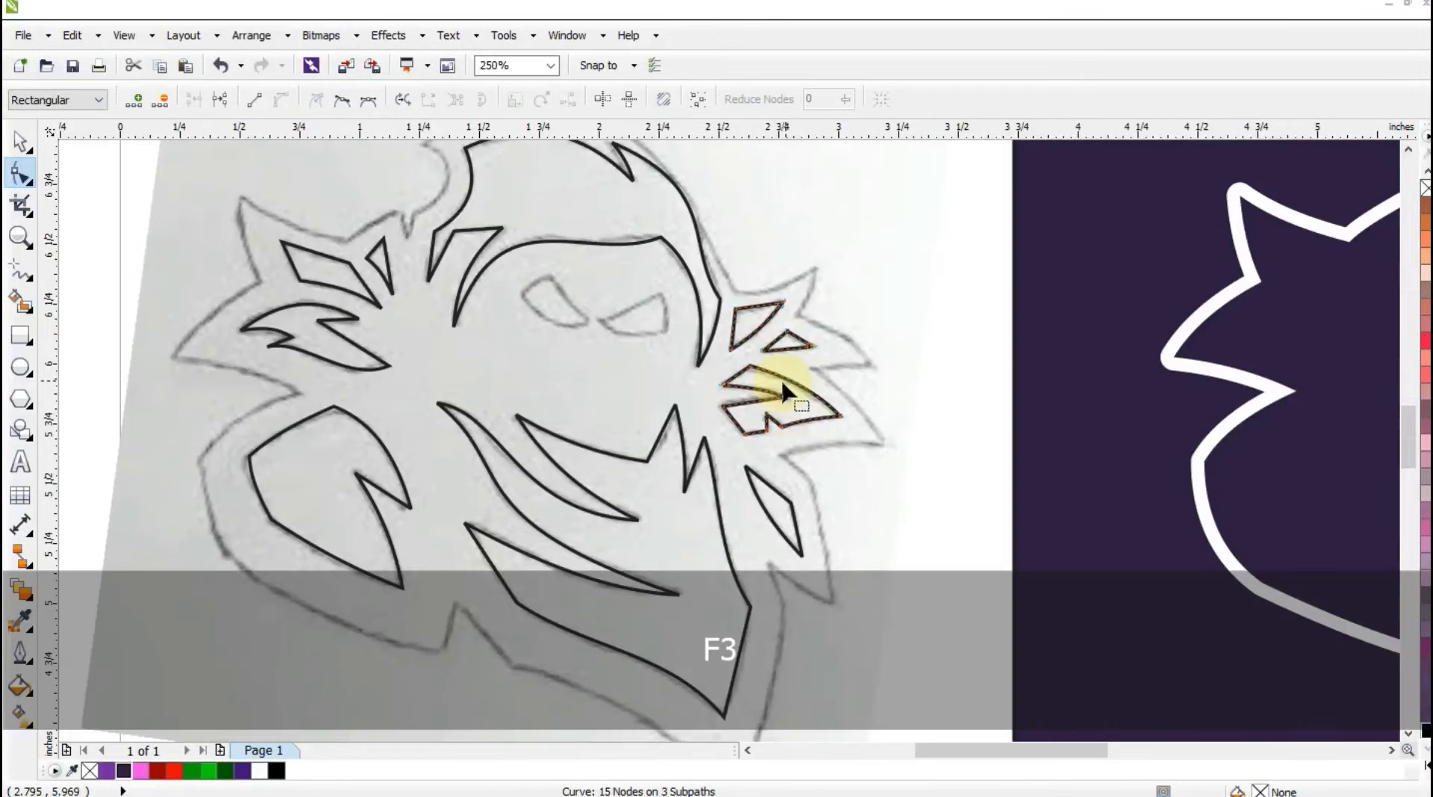
{"action": "left_click", "coordinate": [18, 237]}
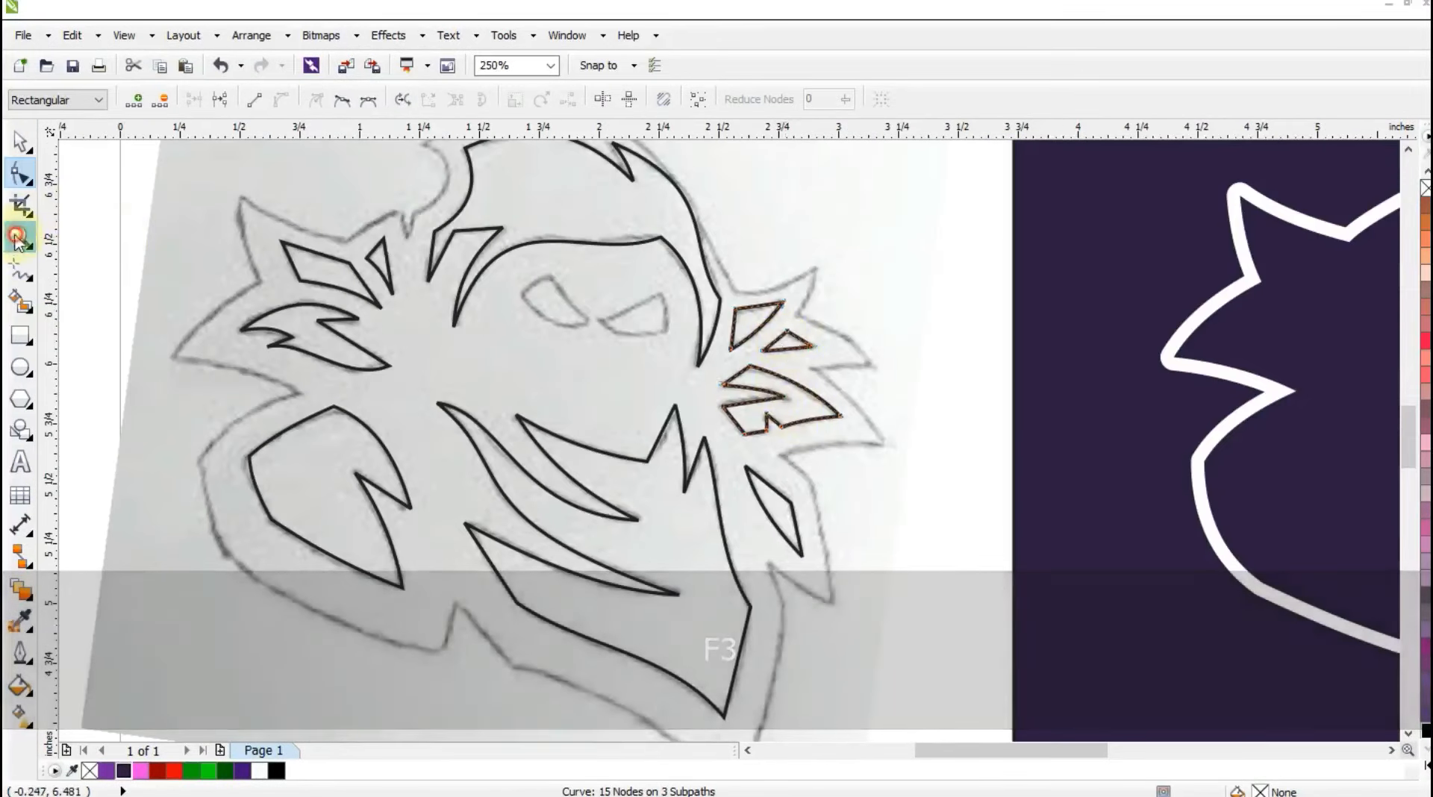
{"action": "left_click_drag", "start_coordinate": [476, 195], "coordinate": [927, 484]}
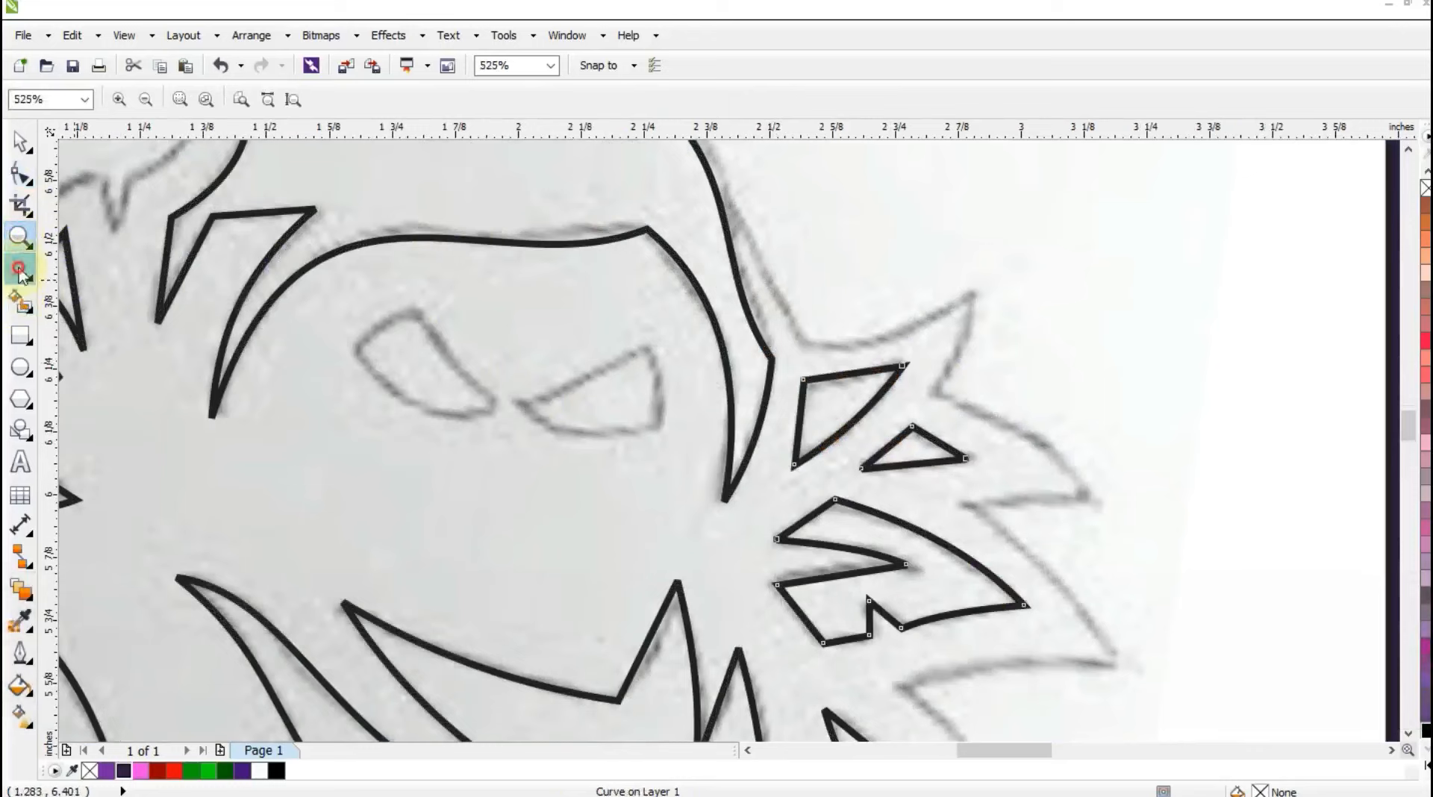
{"action": "left_click", "coordinate": [20, 275]}
{"action": "left_click_drag", "start_coordinate": [498, 407], "coordinate": [356, 360]}
{"action": "left_click", "coordinate": [355, 347]}
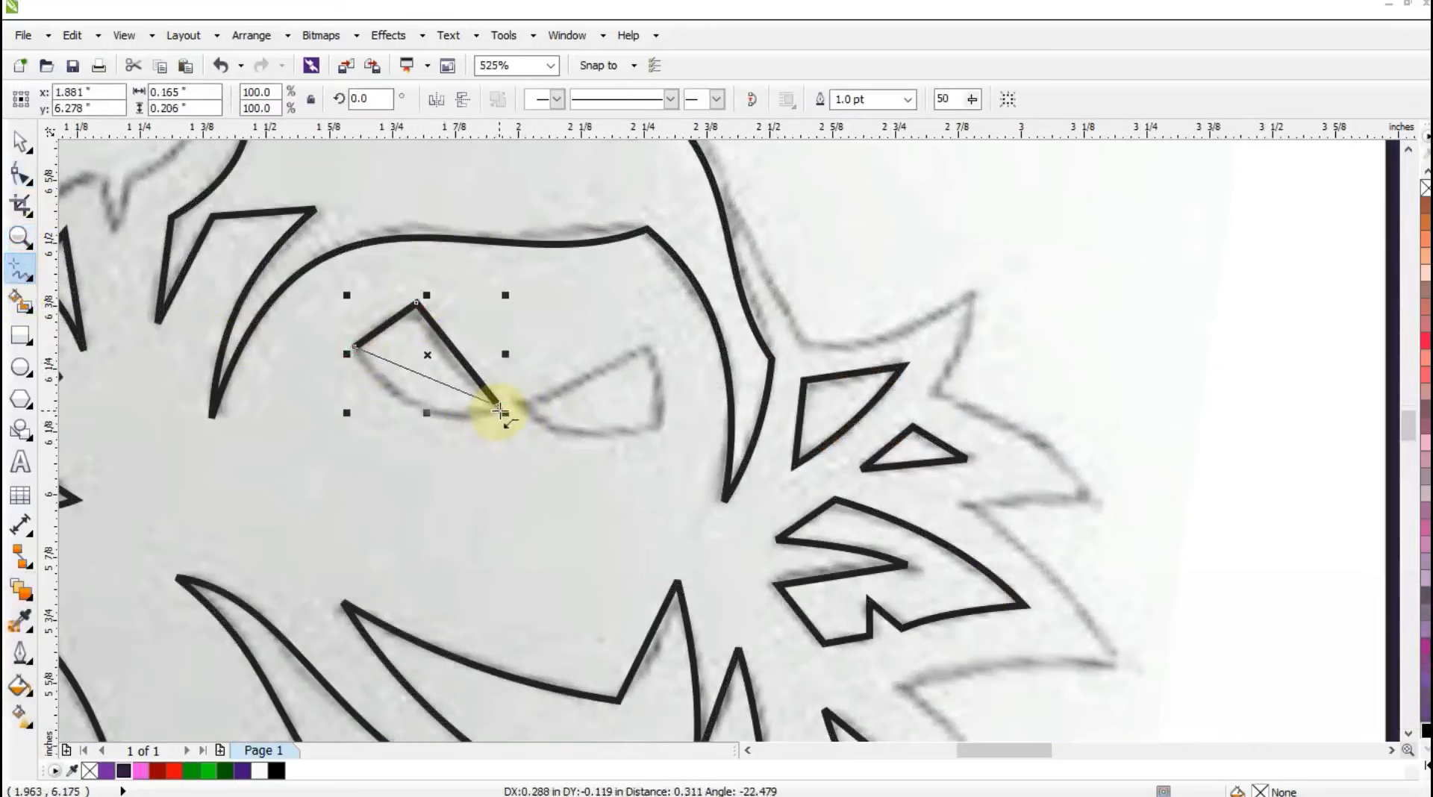
{"action": "left_click", "coordinate": [499, 409]}
Bend the lower and inner edges of the left eye outline to follow the sketch.
{"action": "key", "text": "F10"}
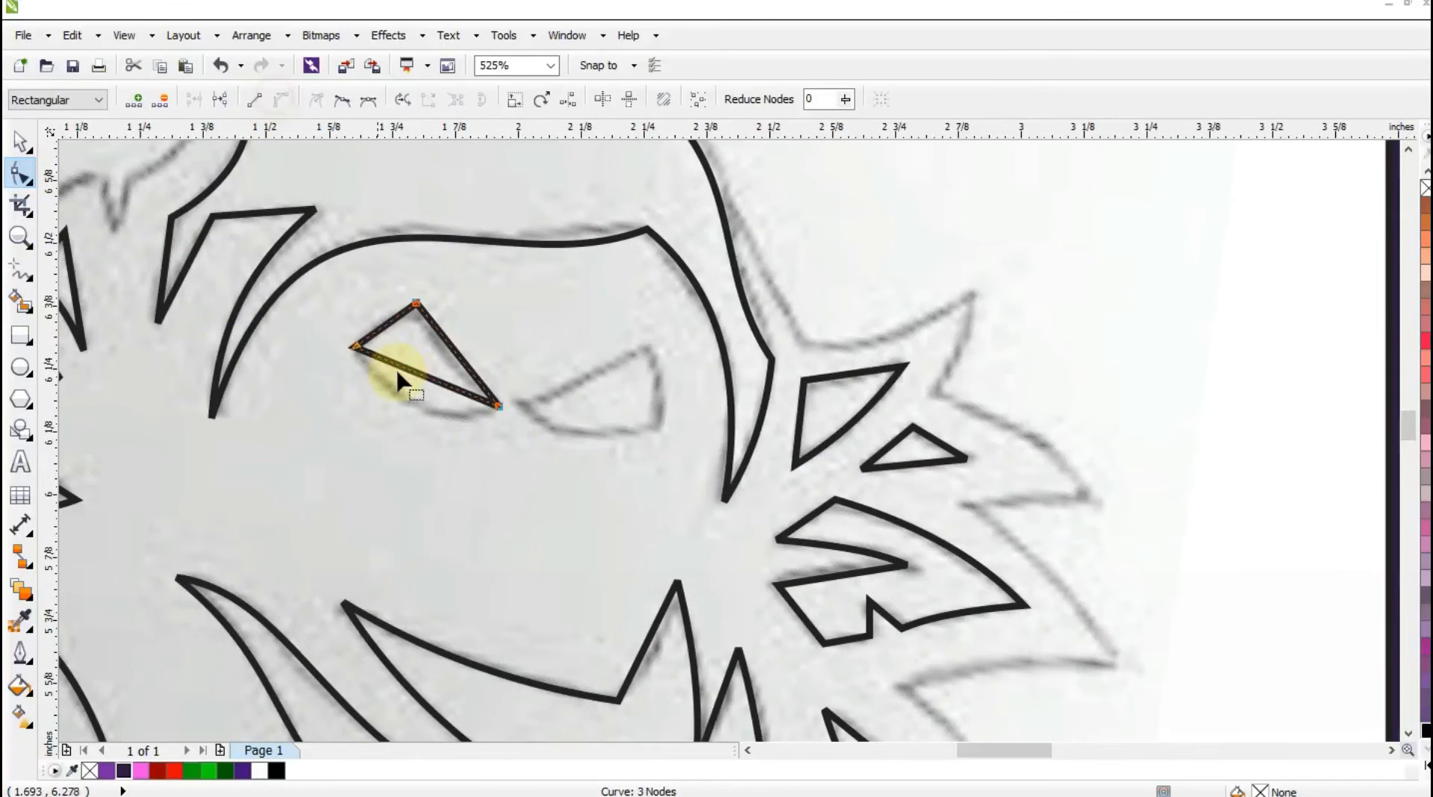
{"action": "left_click_drag", "start_coordinate": [397, 373], "coordinate": [406, 406]}
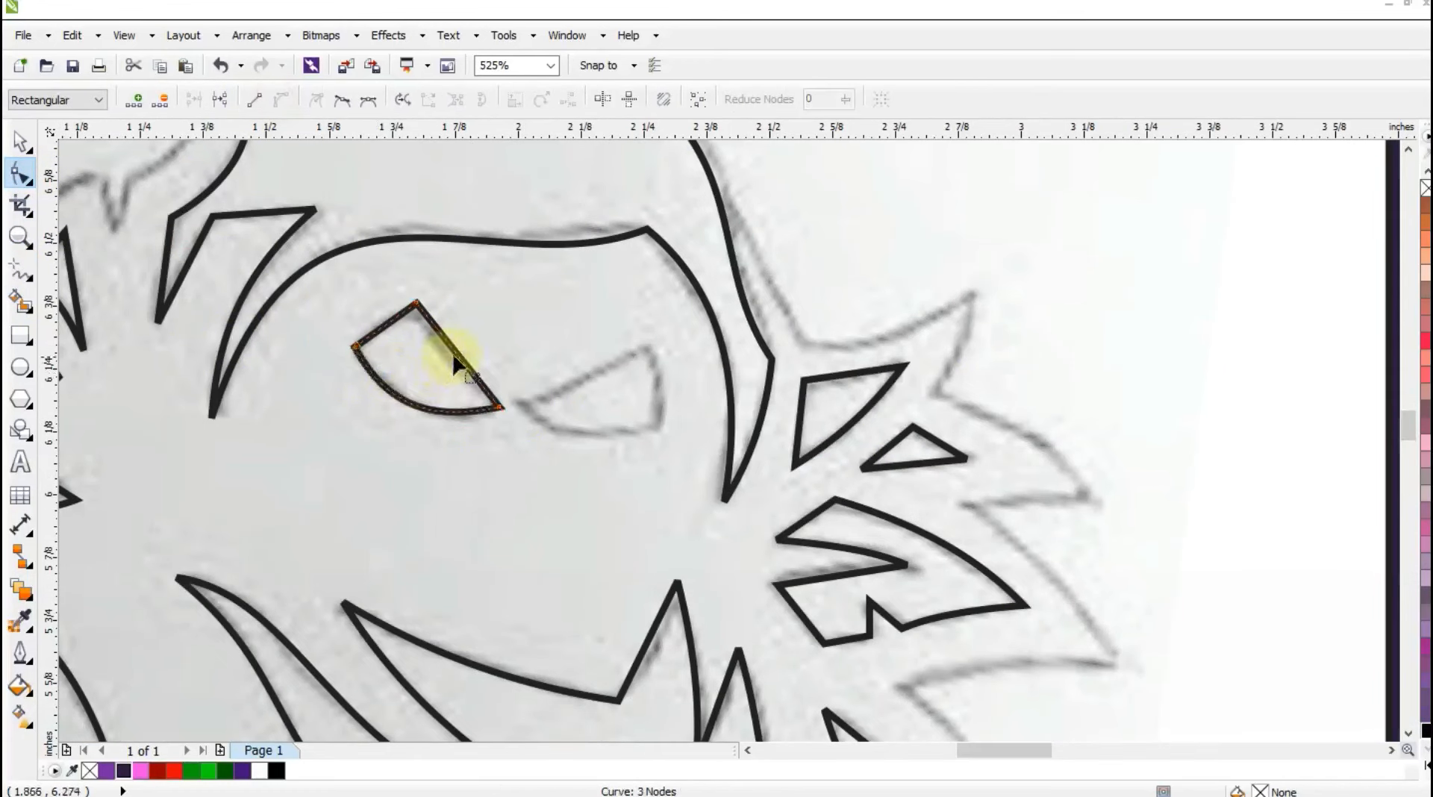
{"action": "left_click_drag", "start_coordinate": [458, 358], "coordinate": [448, 363]}
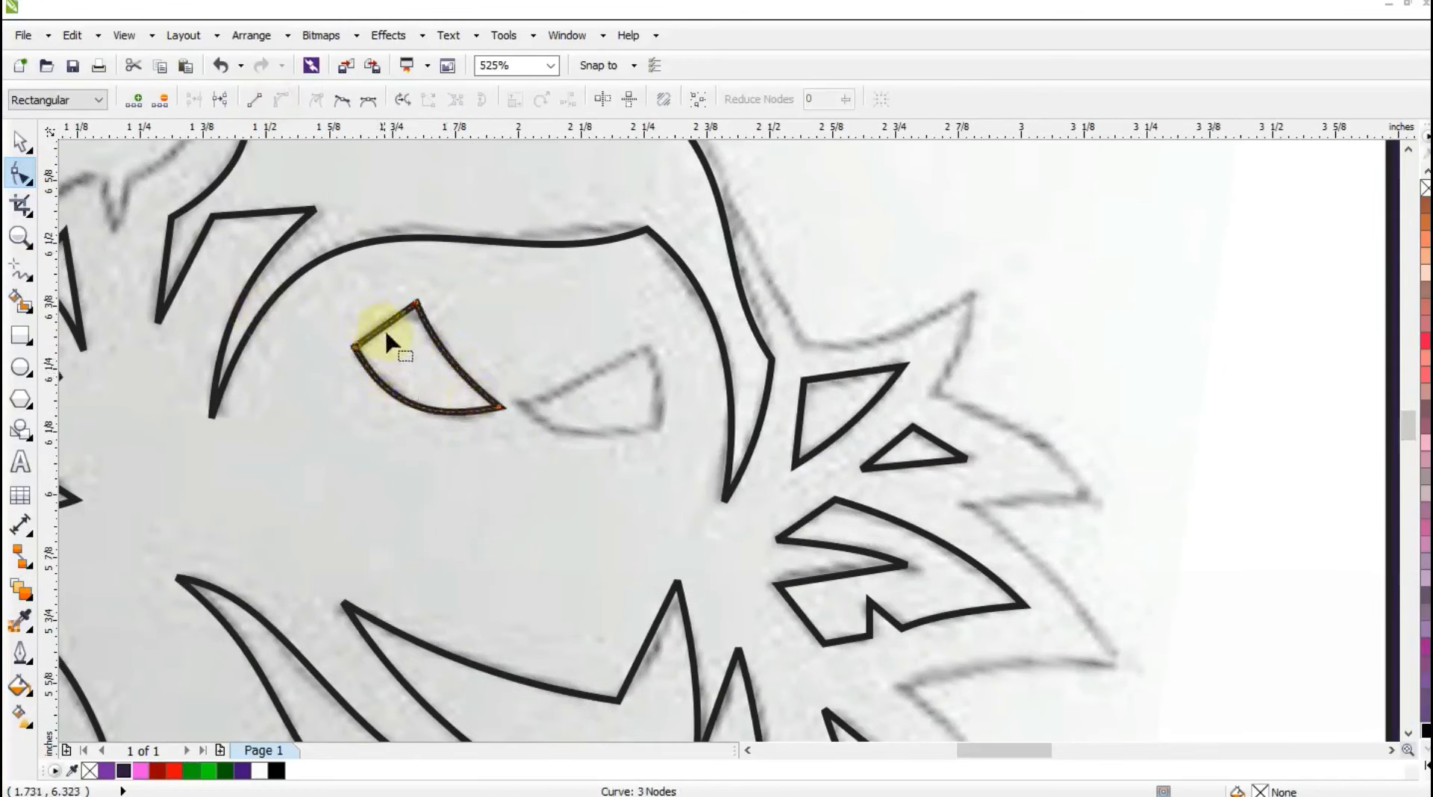
Create a mirrored copy of the left eye, then rotate it about 24 degrees clockwise and place it over the sketched right eye.
{"action": "left_click_drag", "start_coordinate": [384, 327], "coordinate": [543, 380]}
{"action": "left_click", "coordinate": [23, 141]}
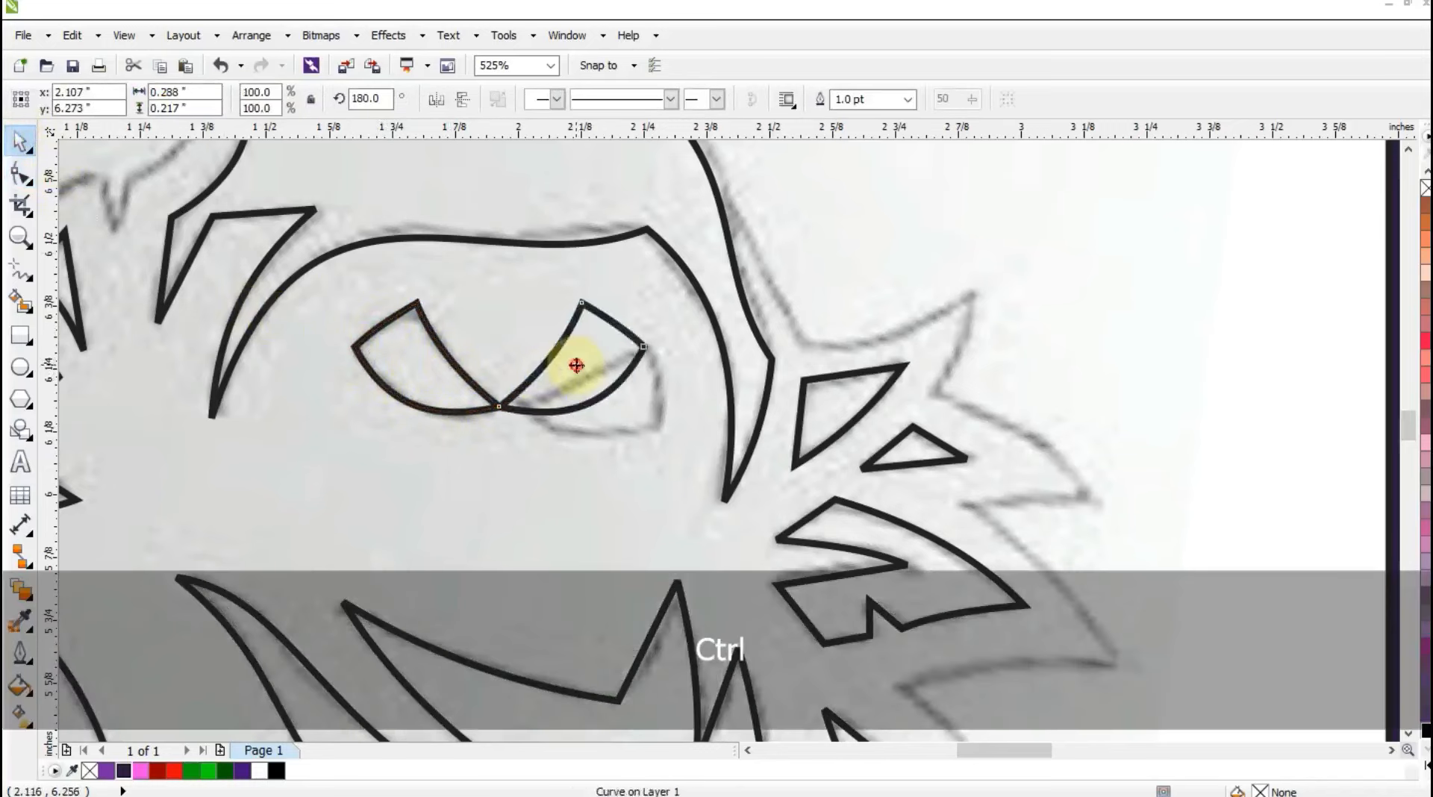
{"action": "left_click_drag", "start_coordinate": [651, 340], "coordinate": [632, 395]}
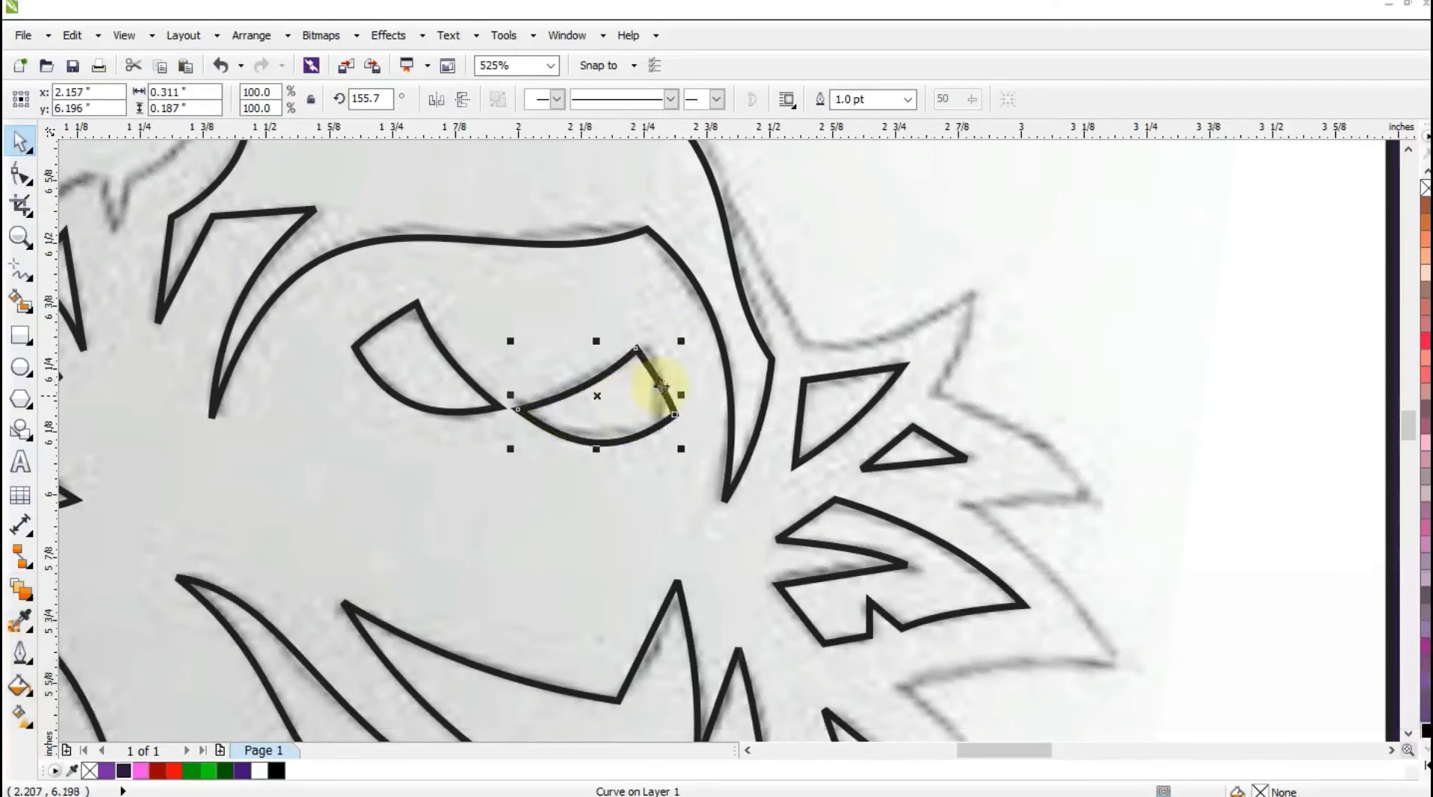
Fill all the traced inner shapes with white and move them off the sketch into the white-outlined silhouette on the dark purple square.
{"action": "key", "text": "F3"}
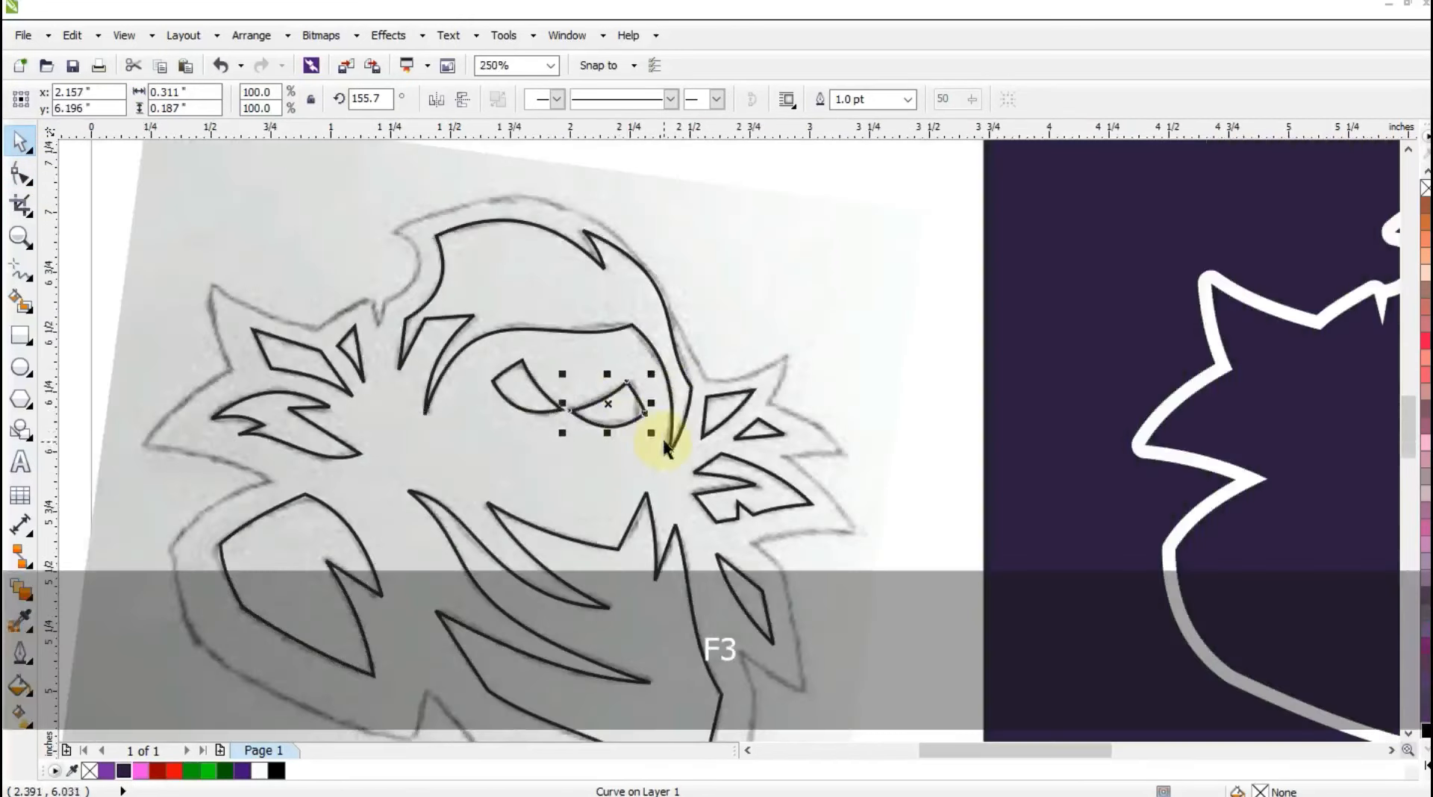
{"action": "key", "text": "F3"}
{"action": "key", "text": "Escape"}
{"action": "left_click_drag", "start_coordinate": [235, 226], "coordinate": [671, 618]}
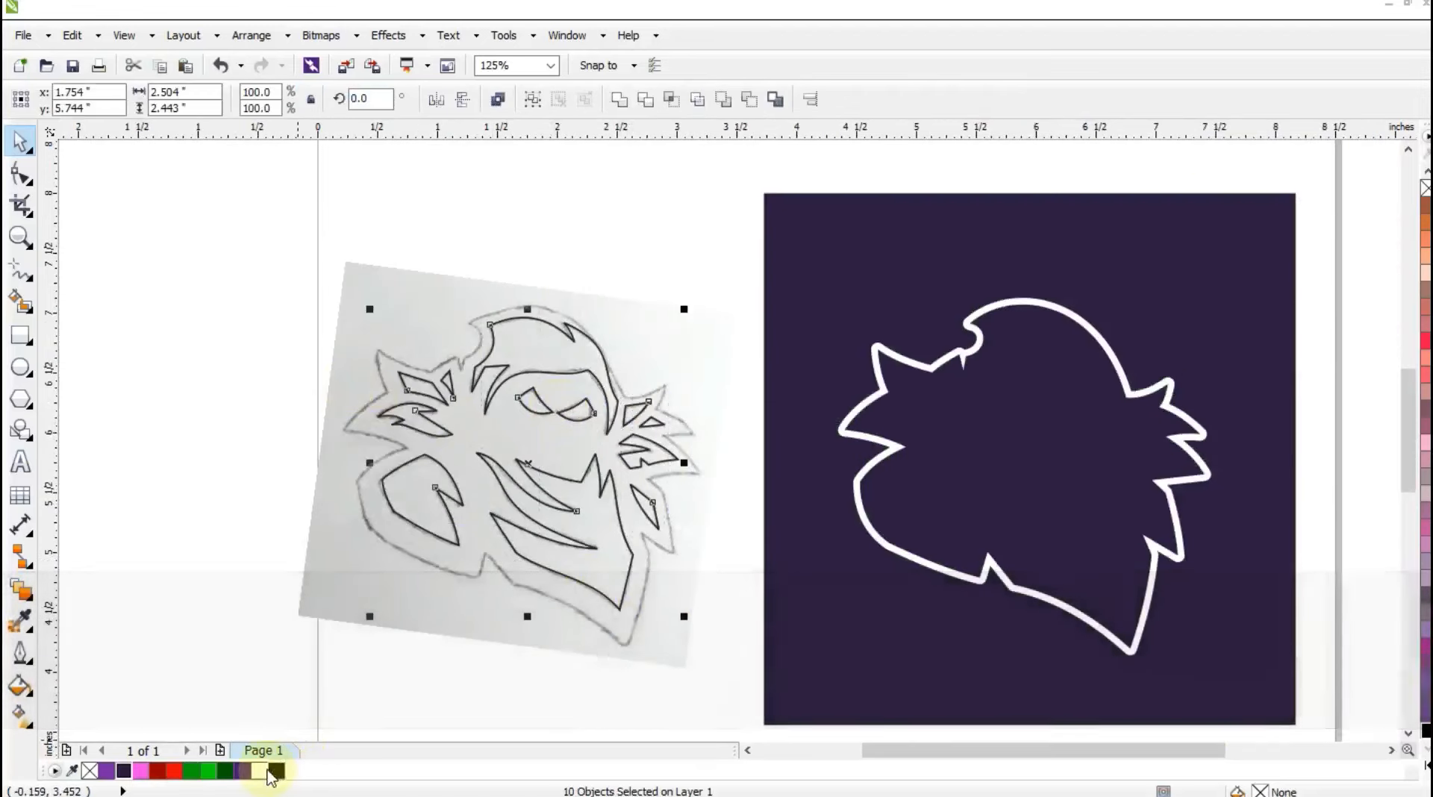
{"action": "left_click", "coordinate": [256, 772]}
{"action": "left_click_drag", "start_coordinate": [550, 496], "coordinate": [1073, 545]}
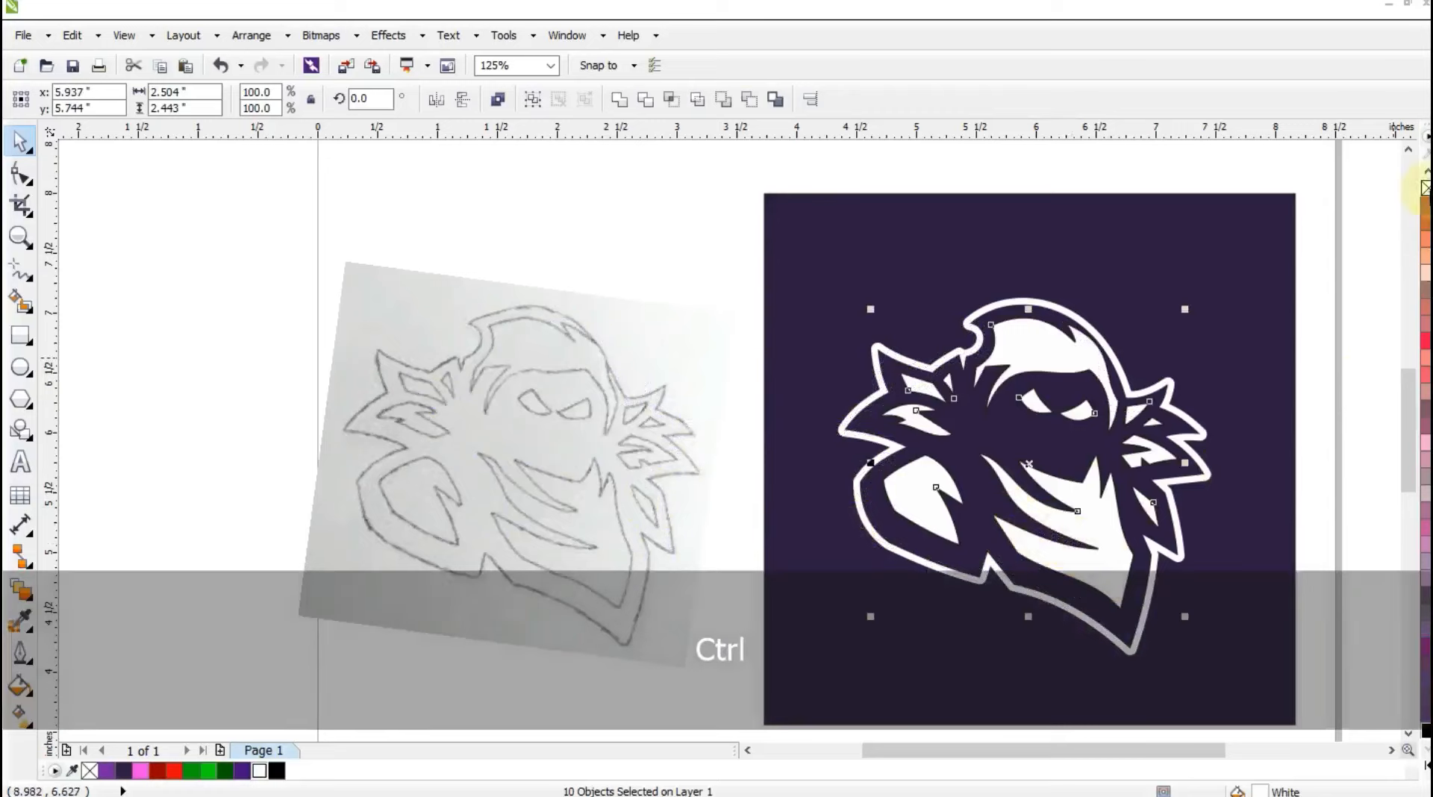
{"action": "left_click", "coordinate": [1324, 377]}
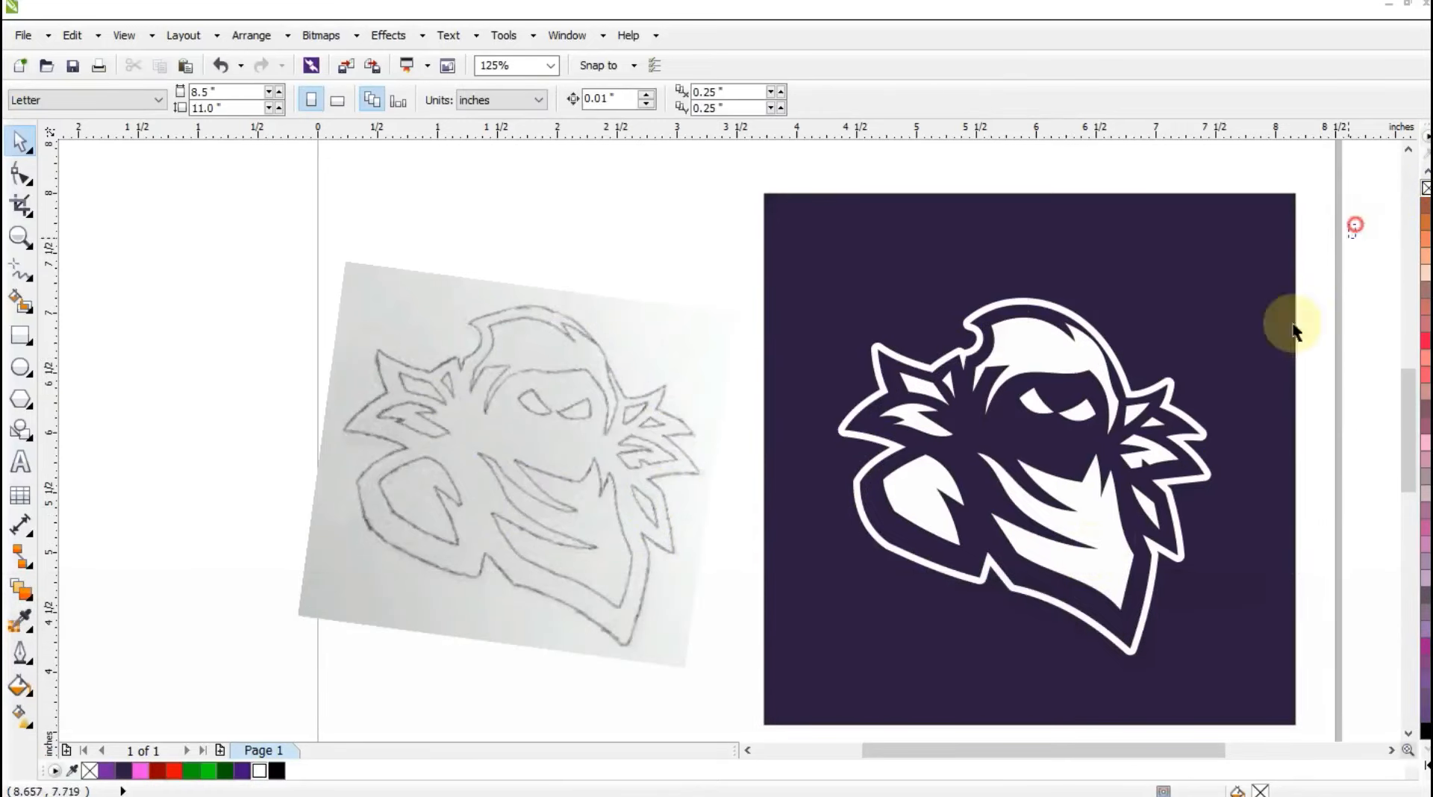
Recolor all the inner shapes inside the silhouette with the purple fill #7826A8.
{"action": "left_click_drag", "start_coordinate": [1293, 330], "coordinate": [957, 648]}
{"action": "left_click_drag", "start_coordinate": [1248, 234], "coordinate": [714, 558]}
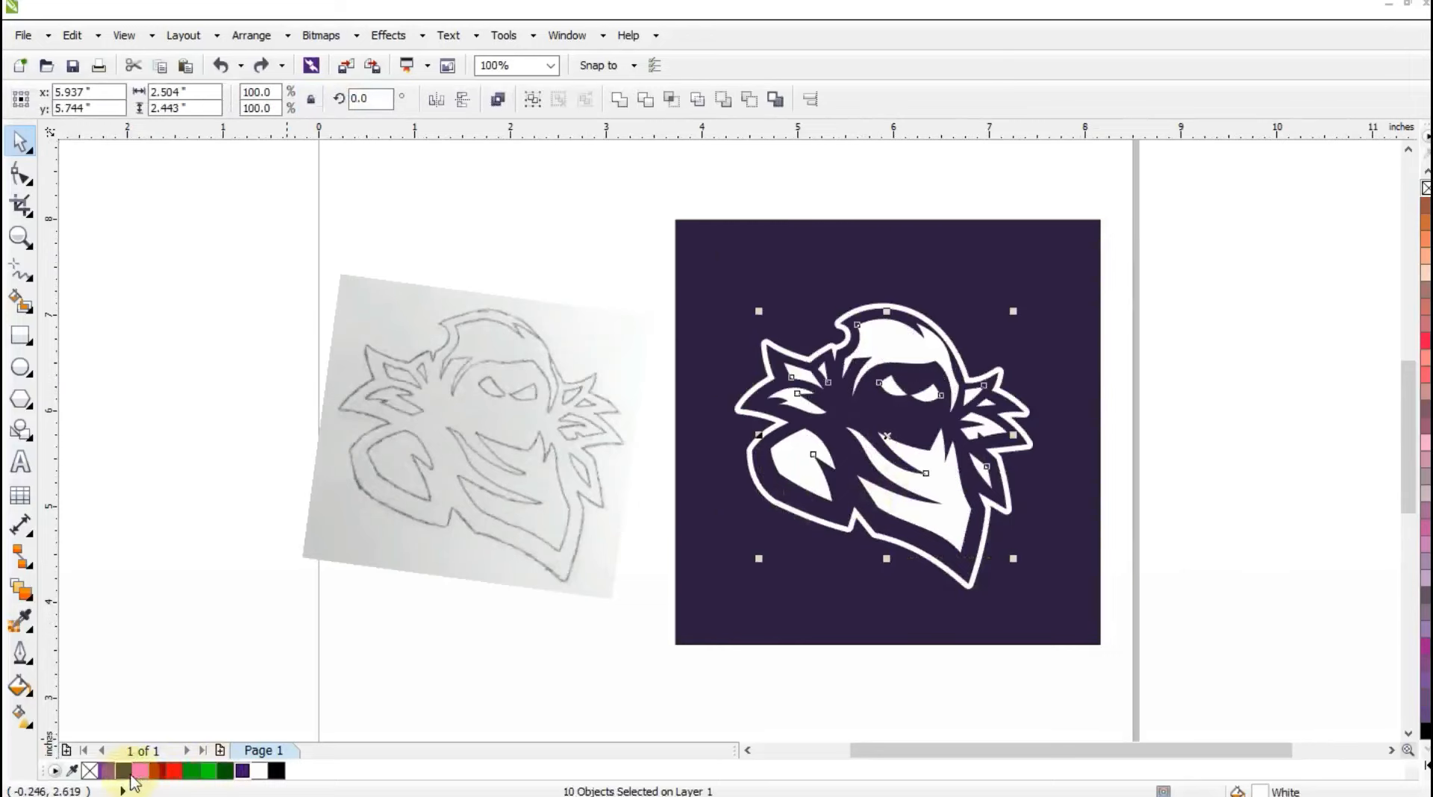
{"action": "left_click", "coordinate": [113, 773]}
{"action": "left_click", "coordinate": [171, 599]}
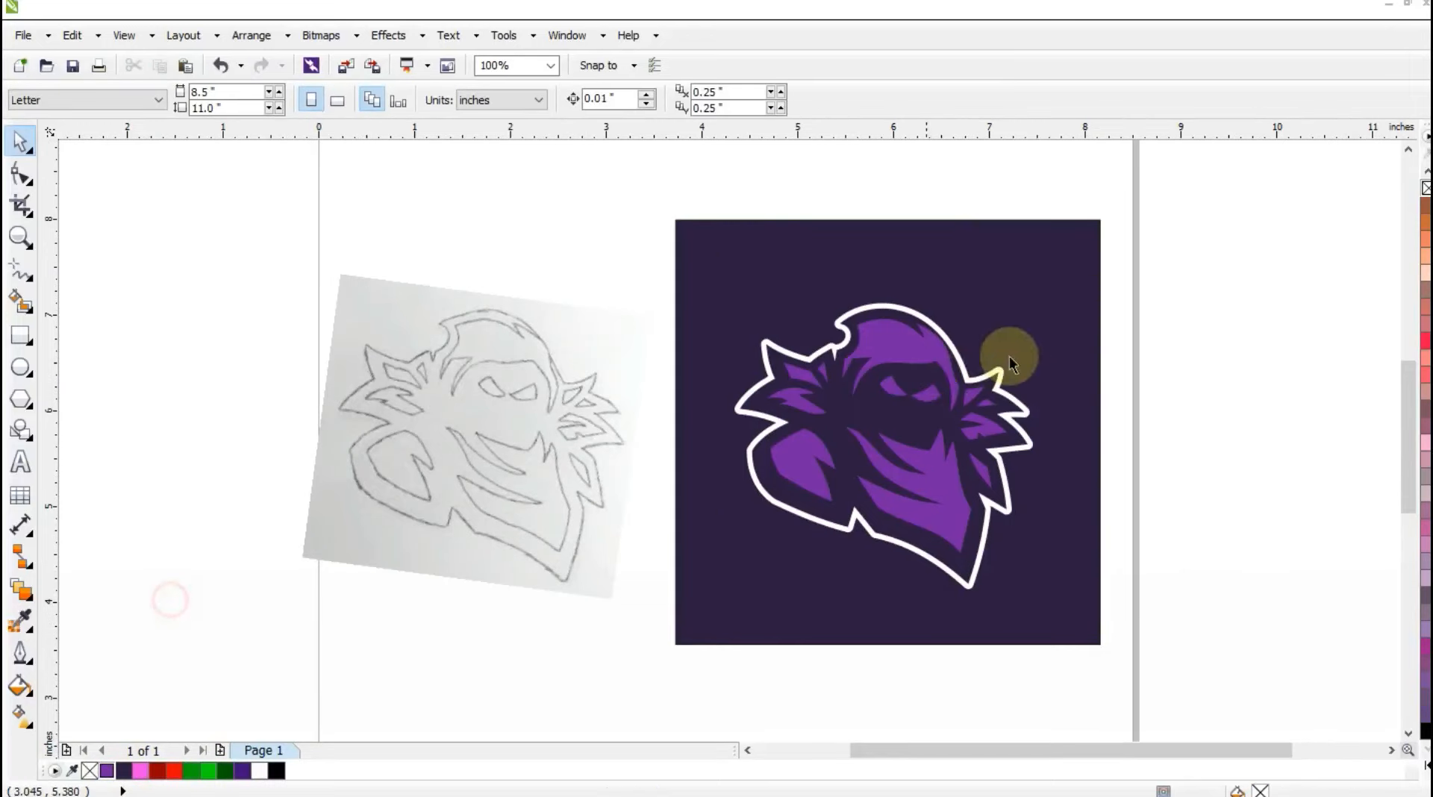
Fill both eye shapes with white.
{"action": "left_click", "coordinate": [920, 403]}
{"action": "left_click", "coordinate": [892, 392], "text": "shift"}
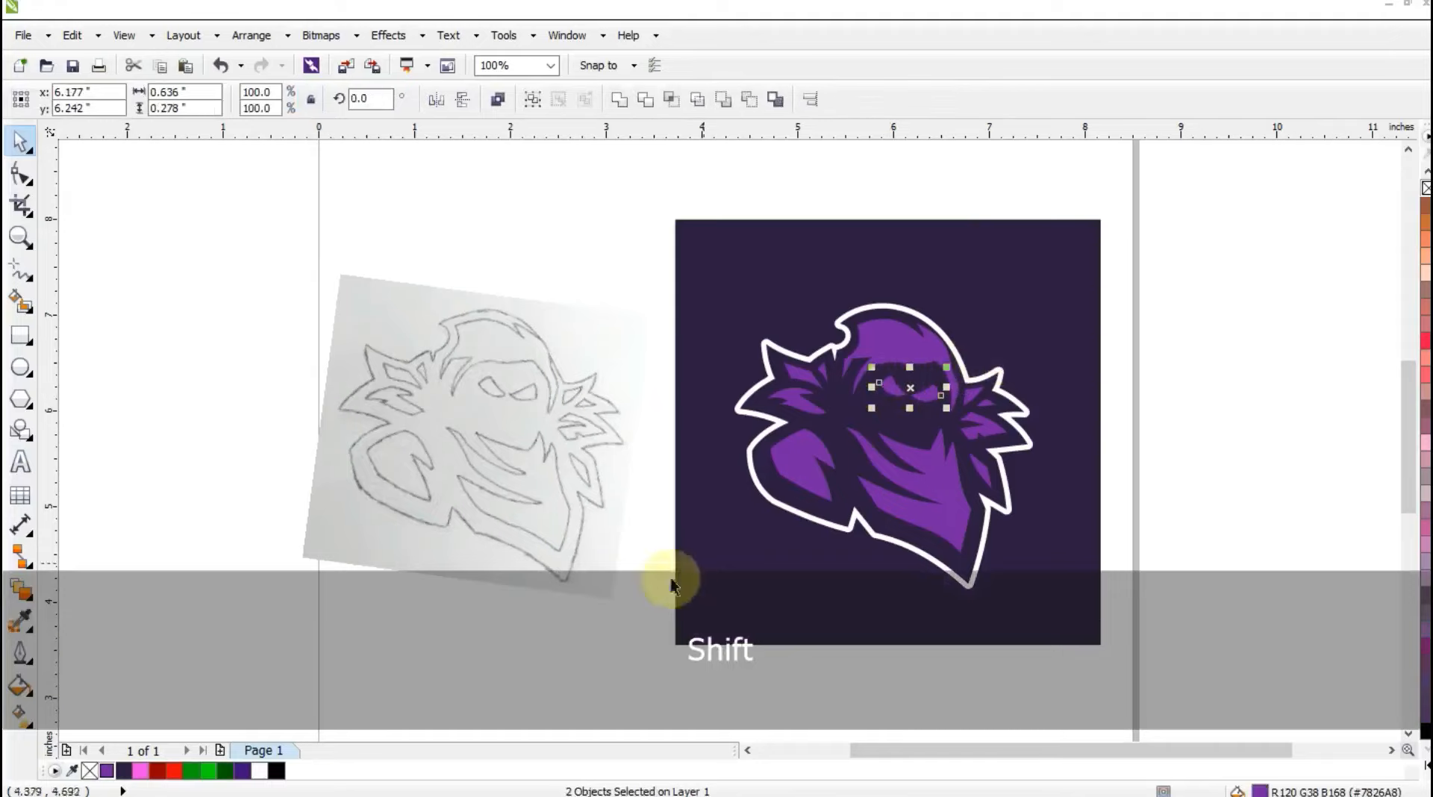
{"action": "left_click", "coordinate": [259, 770]}
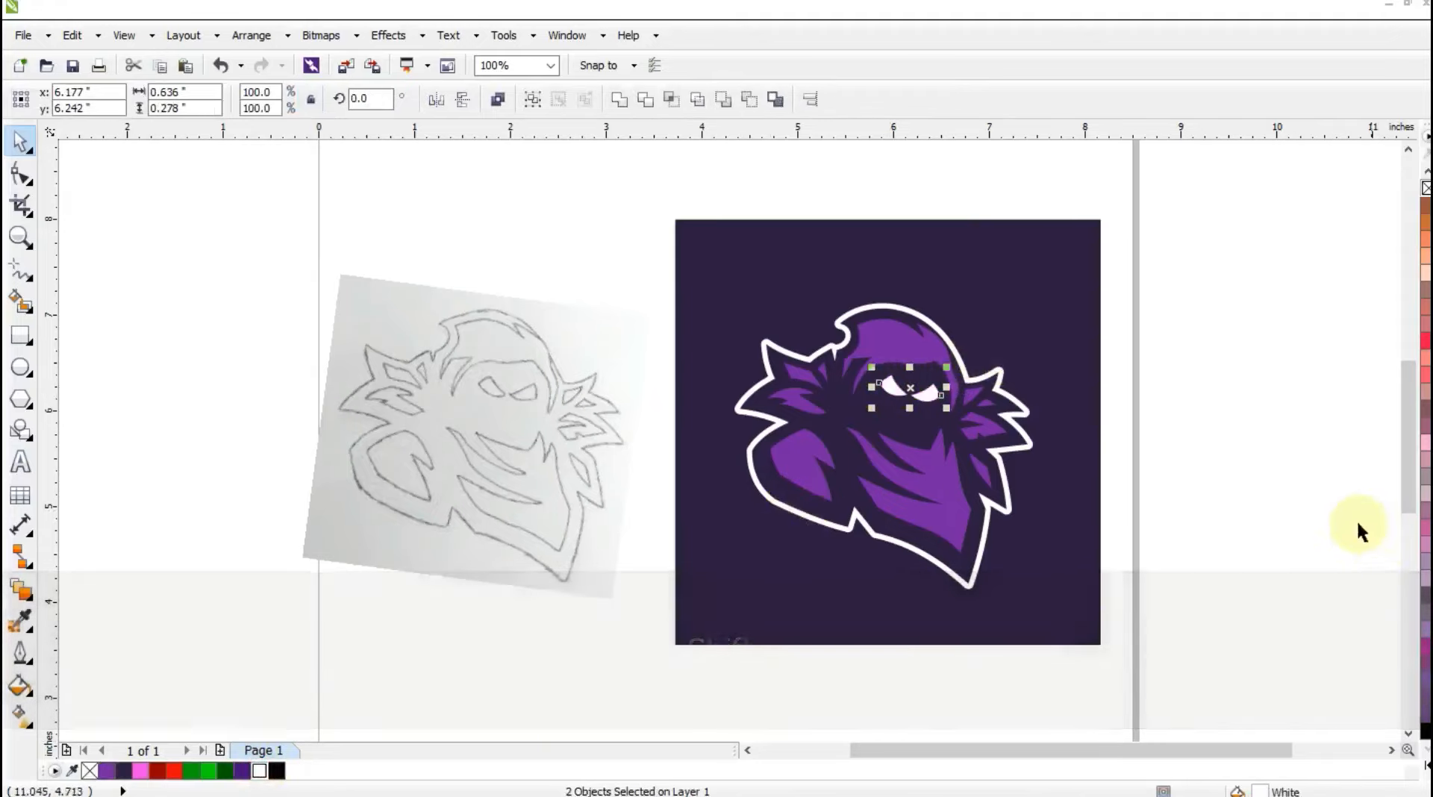
{"action": "left_click", "coordinate": [1358, 527]}
{"action": "left_click", "coordinate": [20, 238]}
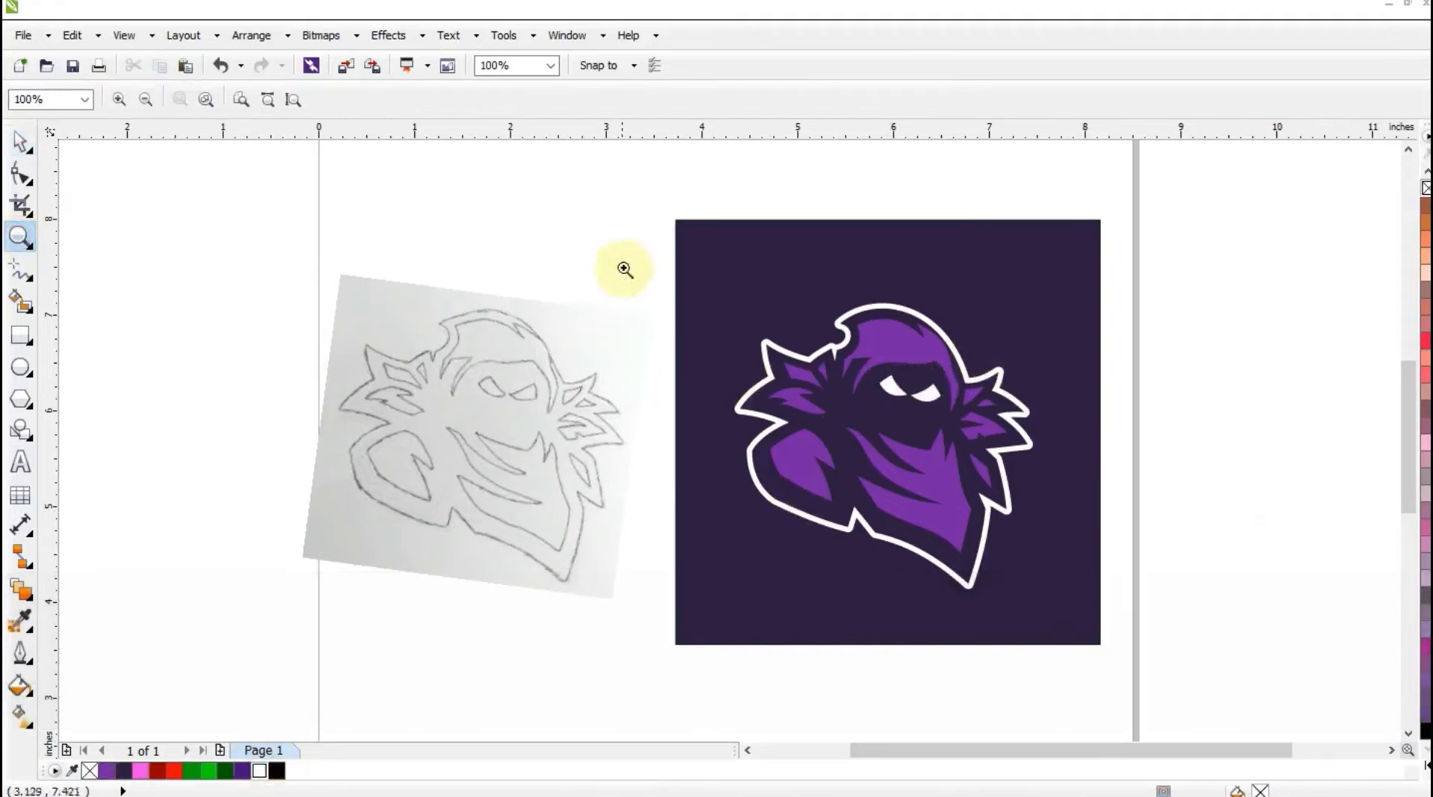
{"action": "left_click_drag", "start_coordinate": [626, 268], "coordinate": [1159, 620]}
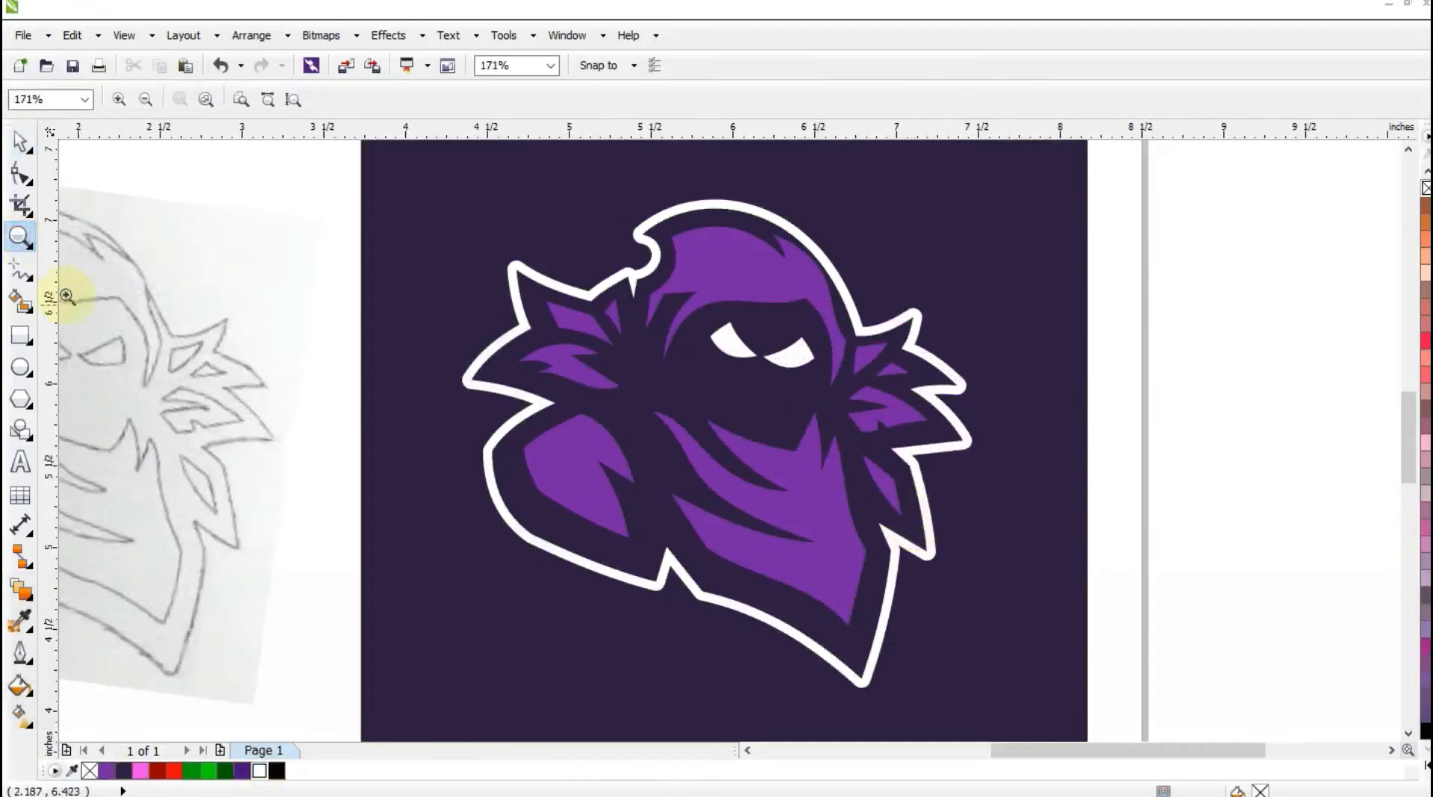
Draw a two-segment guide line about 0.57 in wide and 0.46 in tall across the hood, from its top notch down to the face opening.
{"action": "left_click", "coordinate": [23, 272]}
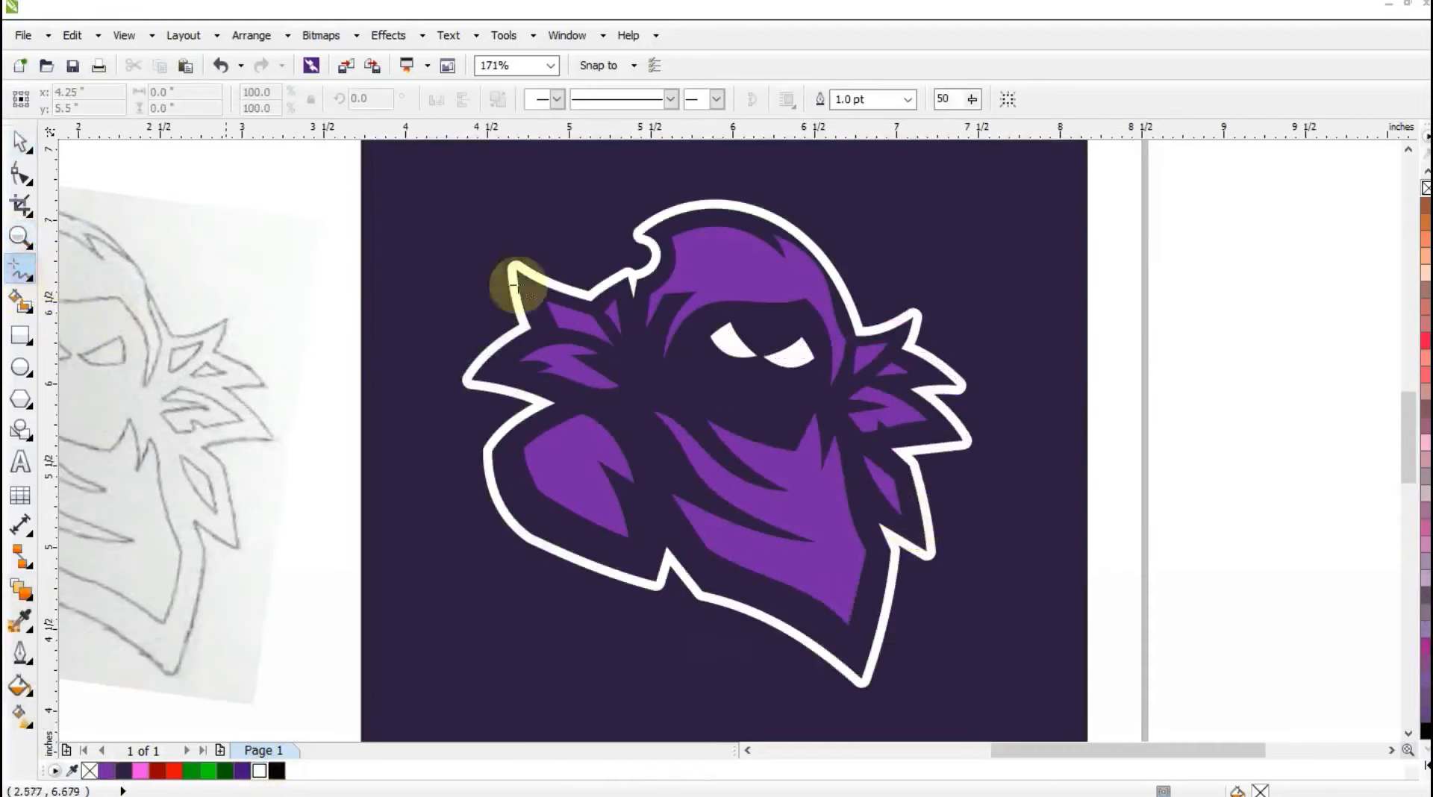
{"action": "left_click", "coordinate": [774, 243]}
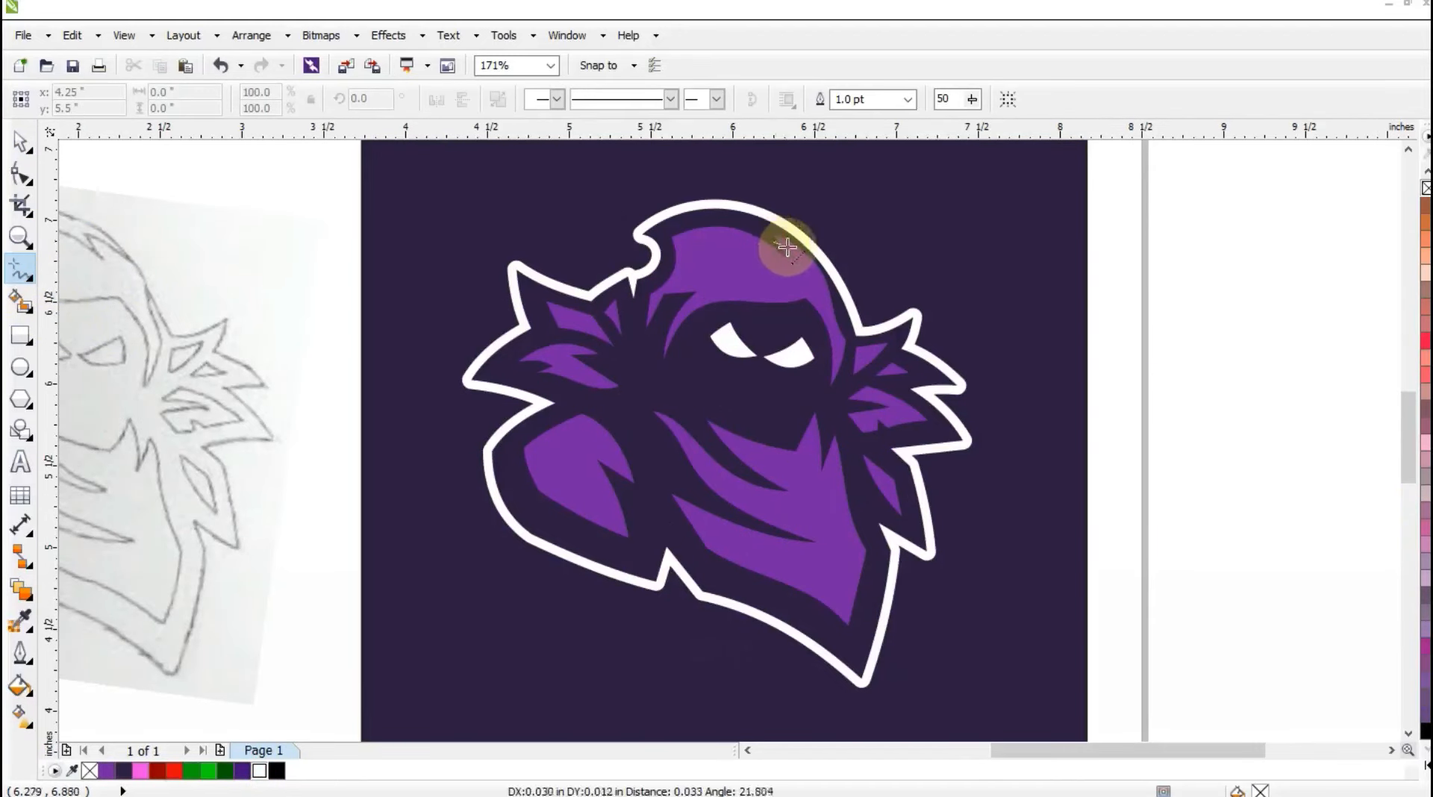
{"action": "left_click", "coordinate": [792, 286]}
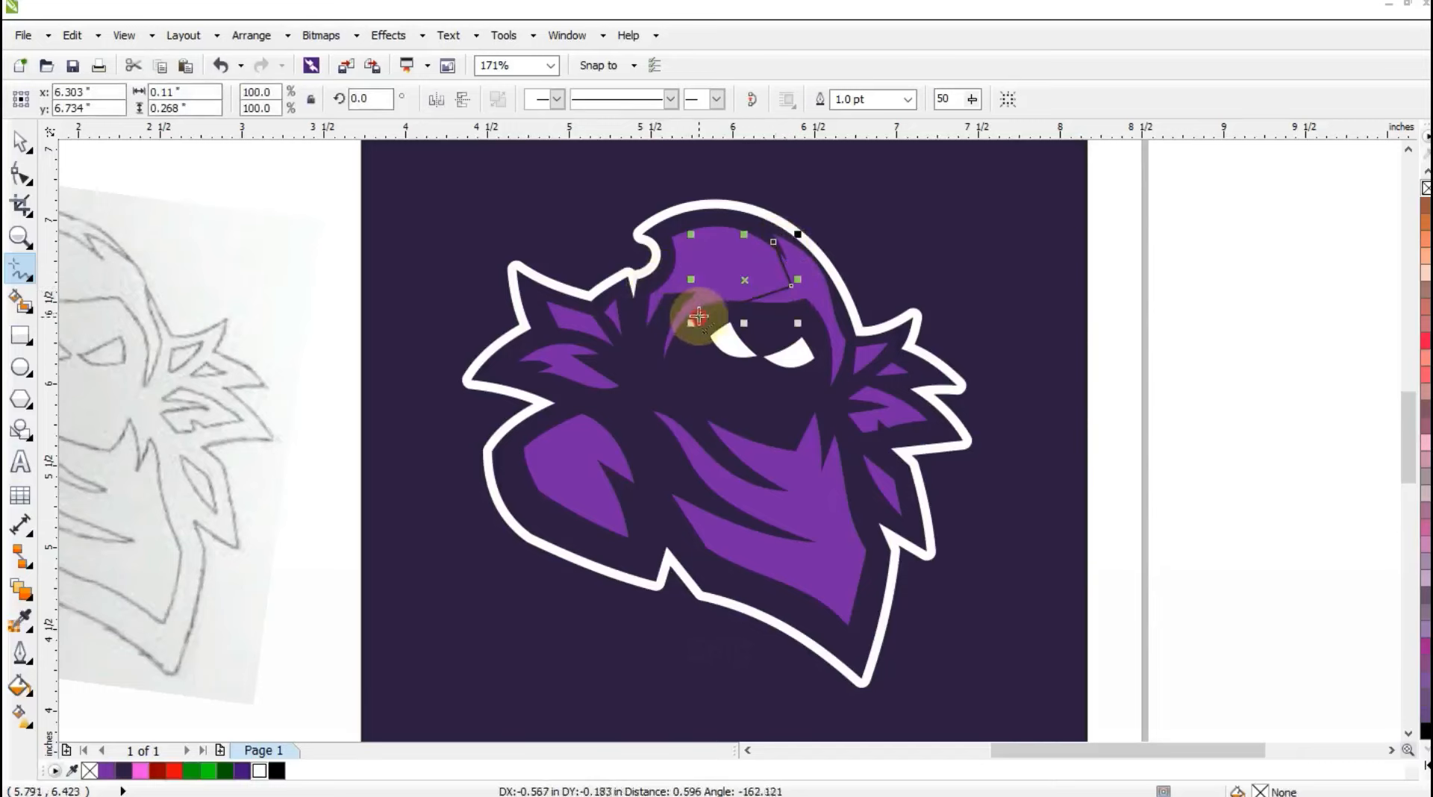
{"action": "left_click", "coordinate": [698, 317]}
Convert the guide line's segments to curves and bend them to follow the rounded hood and the edge above the eyes.
{"action": "left_click", "coordinate": [21, 175]}
{"action": "key", "text": "shift+F2"}
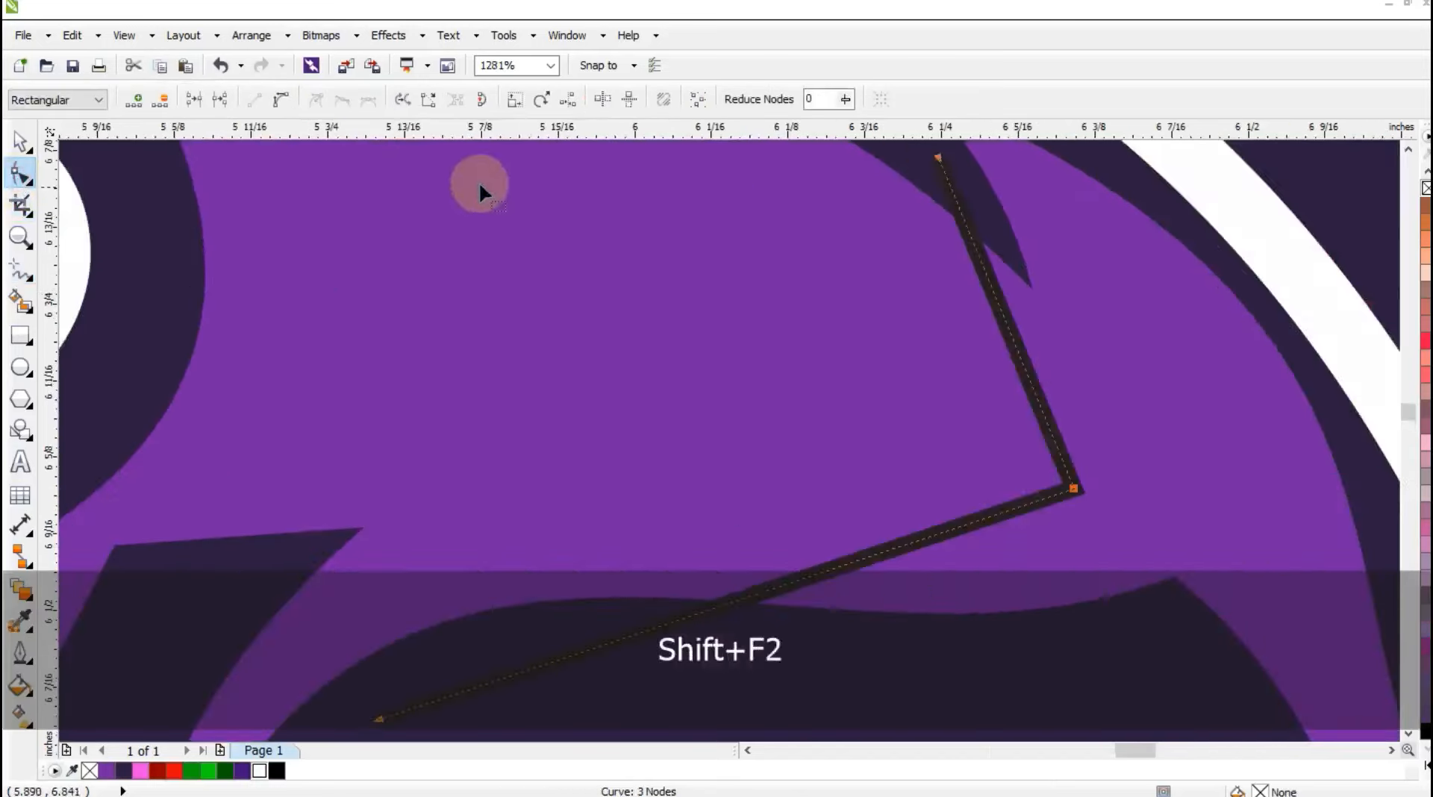
{"action": "key", "text": "F3"}
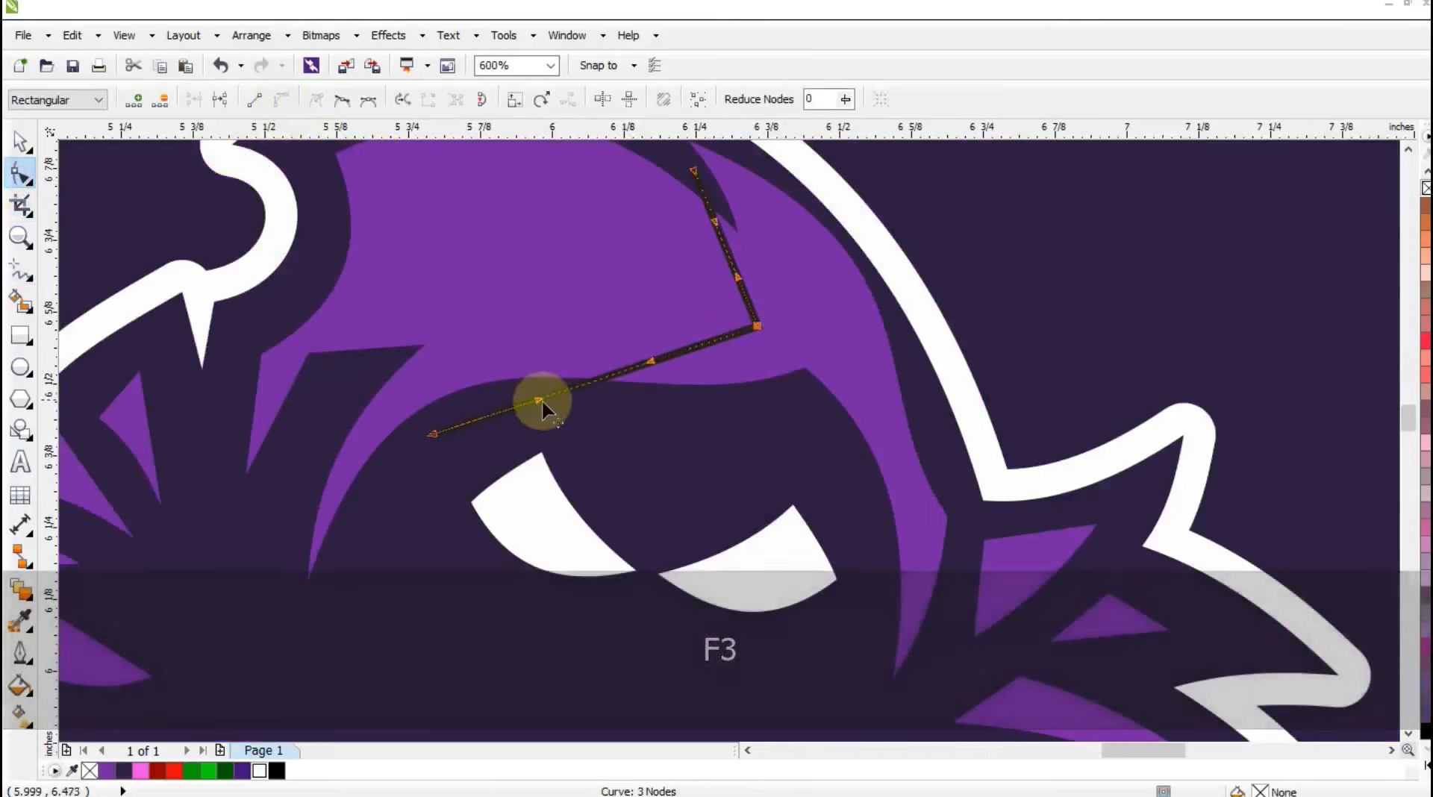
{"action": "left_click_drag", "start_coordinate": [540, 399], "coordinate": [515, 340]}
{"action": "left_click_drag", "start_coordinate": [659, 366], "coordinate": [674, 380]}
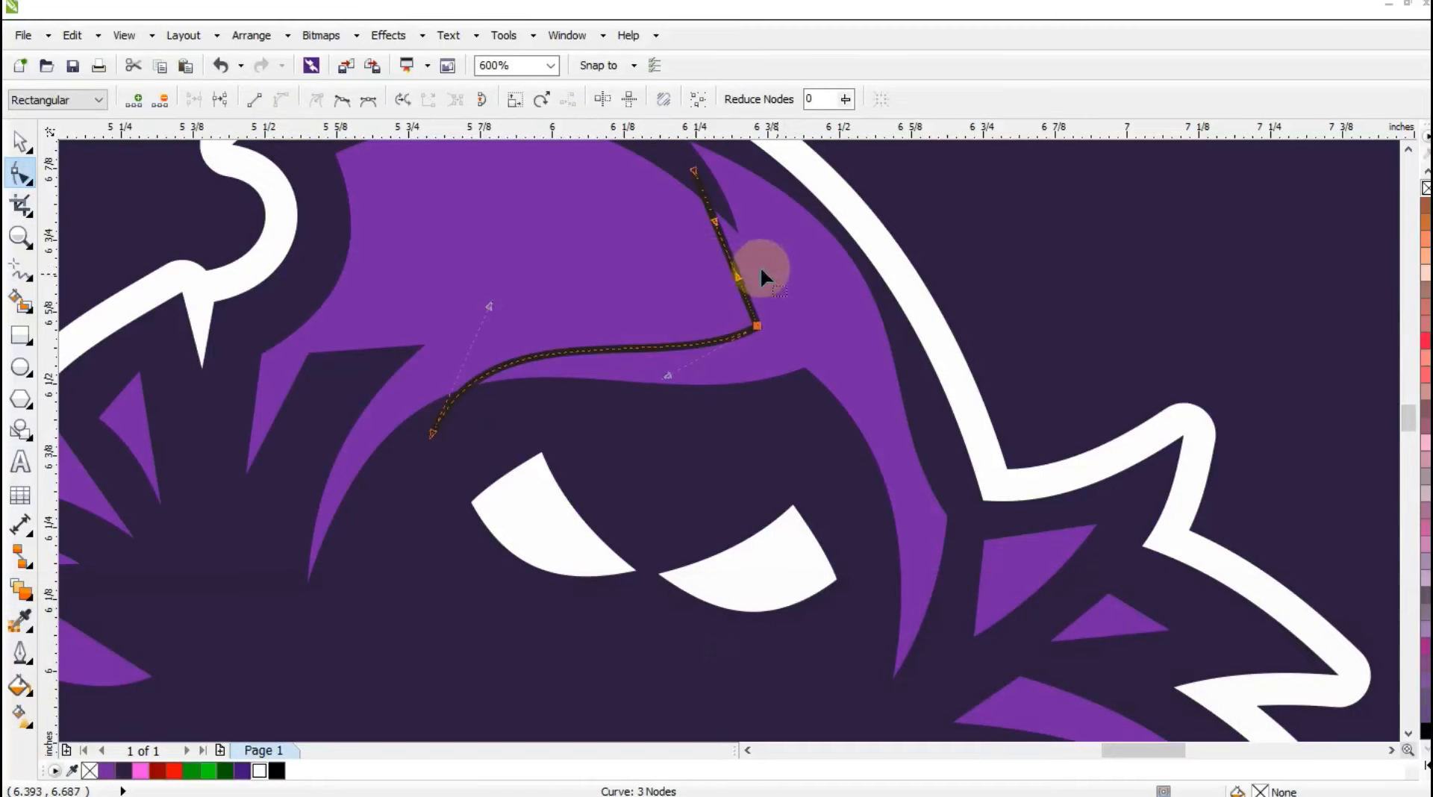
{"action": "left_click_drag", "start_coordinate": [732, 268], "coordinate": [753, 269]}
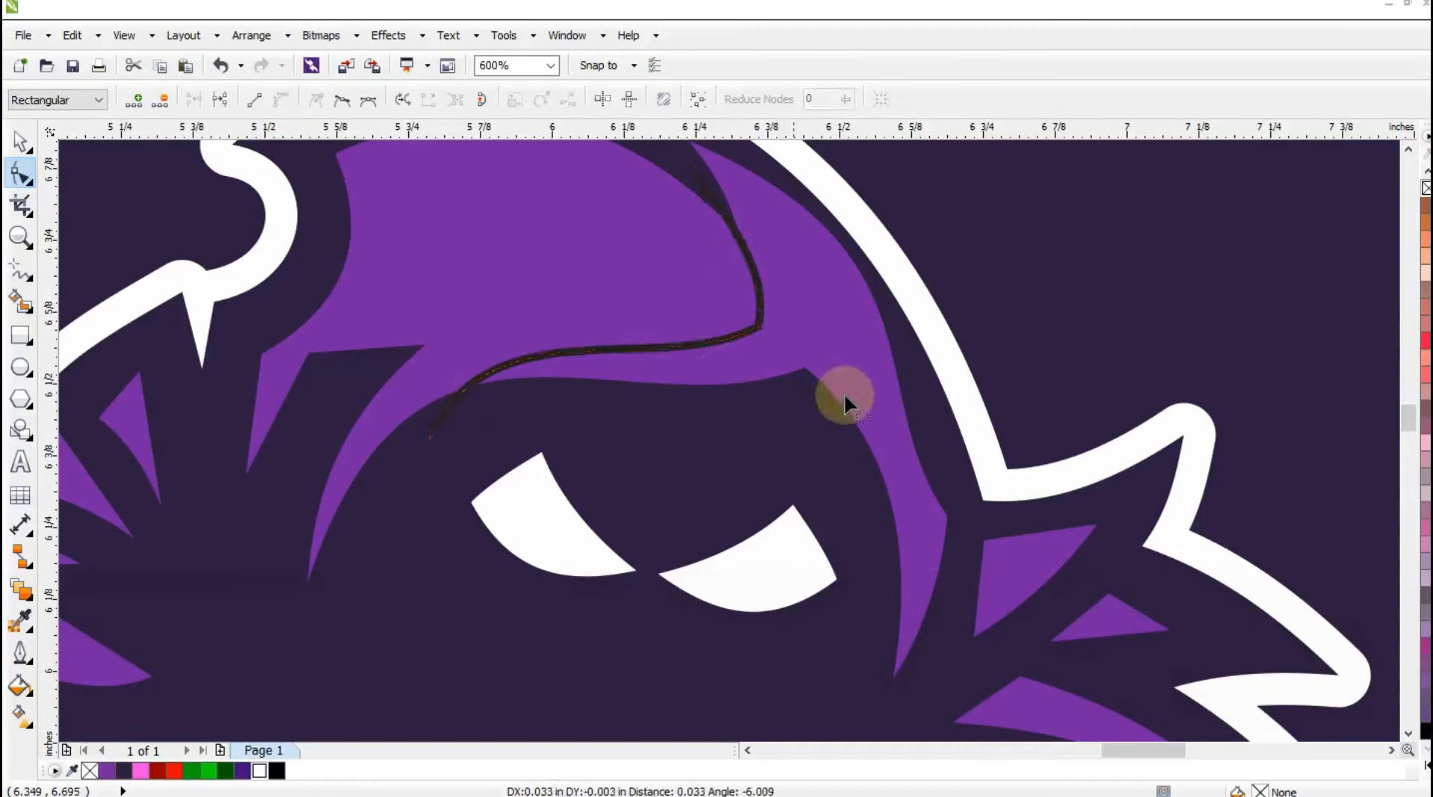
{"action": "key", "text": "F3"}
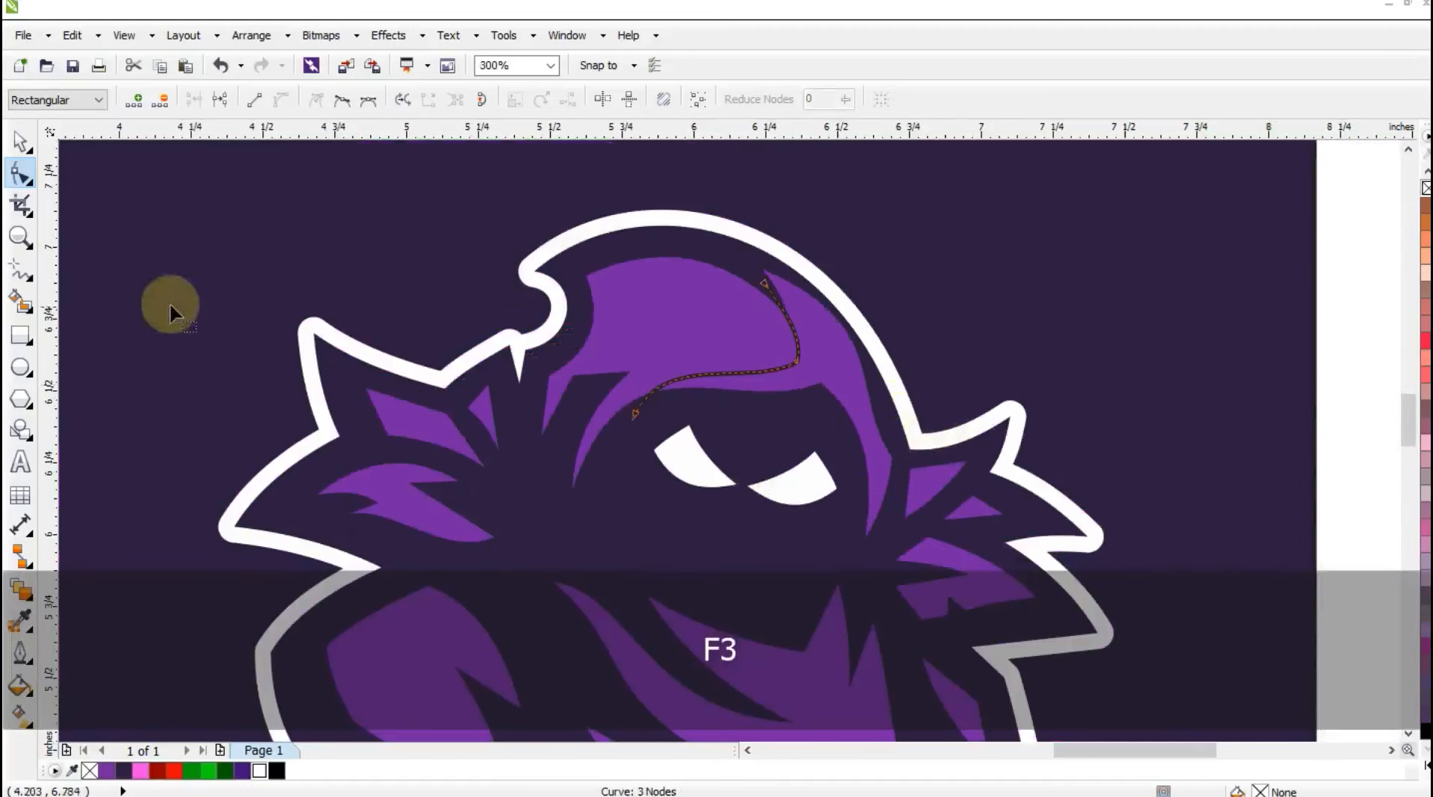
Draw a second angled guide line across the right side of the hood, from its outer edge down and back to the face opening.
{"action": "left_click", "coordinate": [18, 271]}
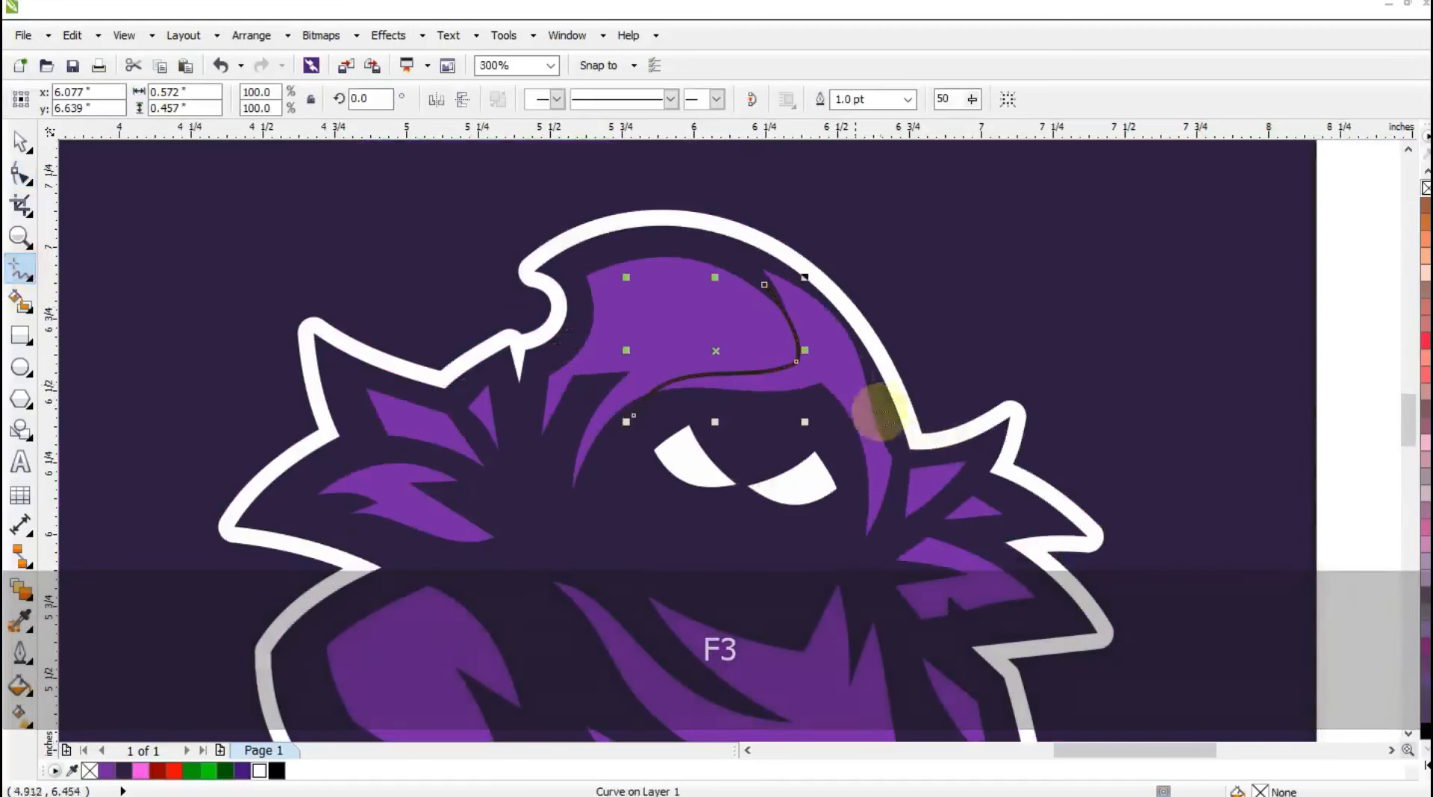
{"action": "left_click", "coordinate": [833, 308]}
{"action": "left_click", "coordinate": [855, 403]}
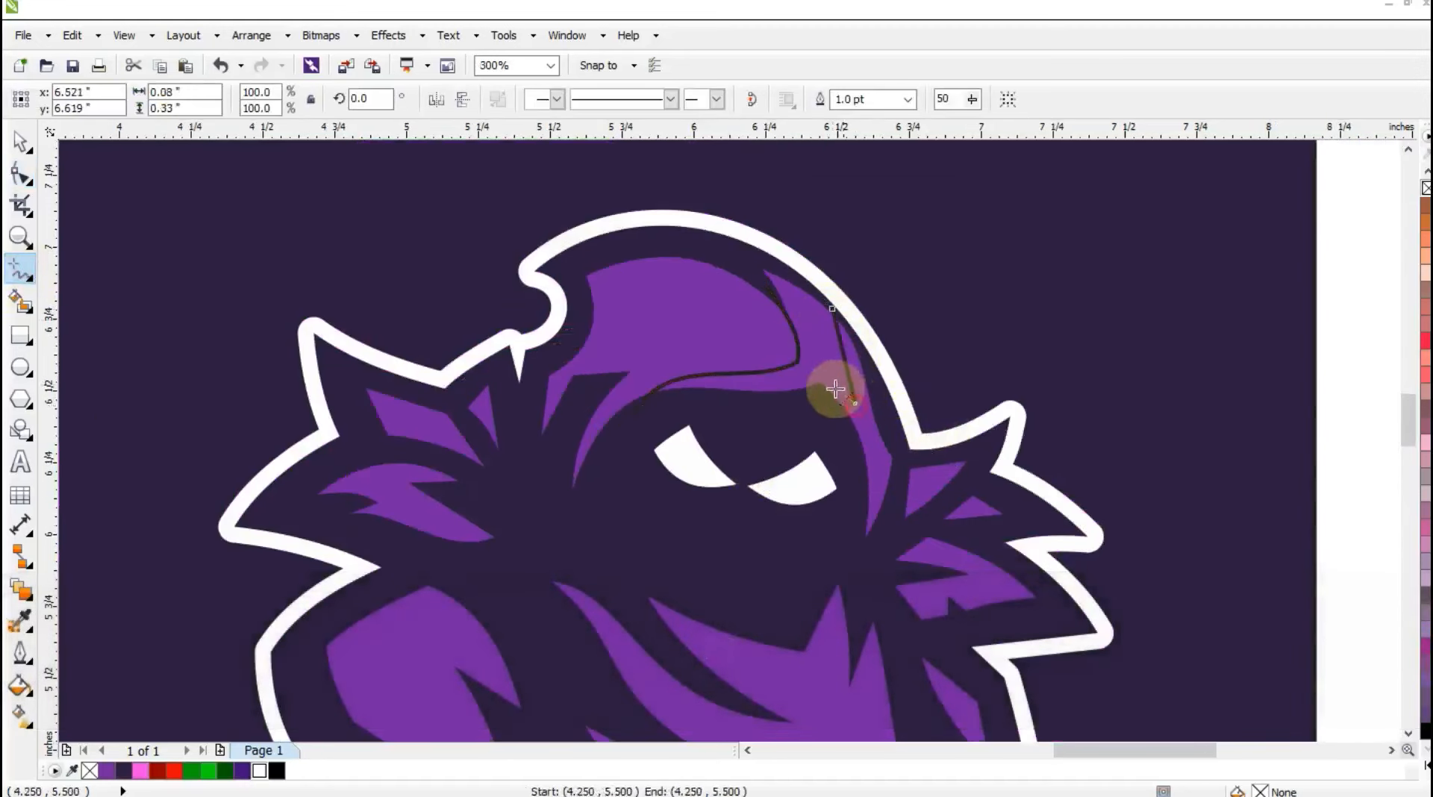
{"action": "double_click", "coordinate": [825, 383]}
{"action": "left_click", "coordinate": [799, 418]}
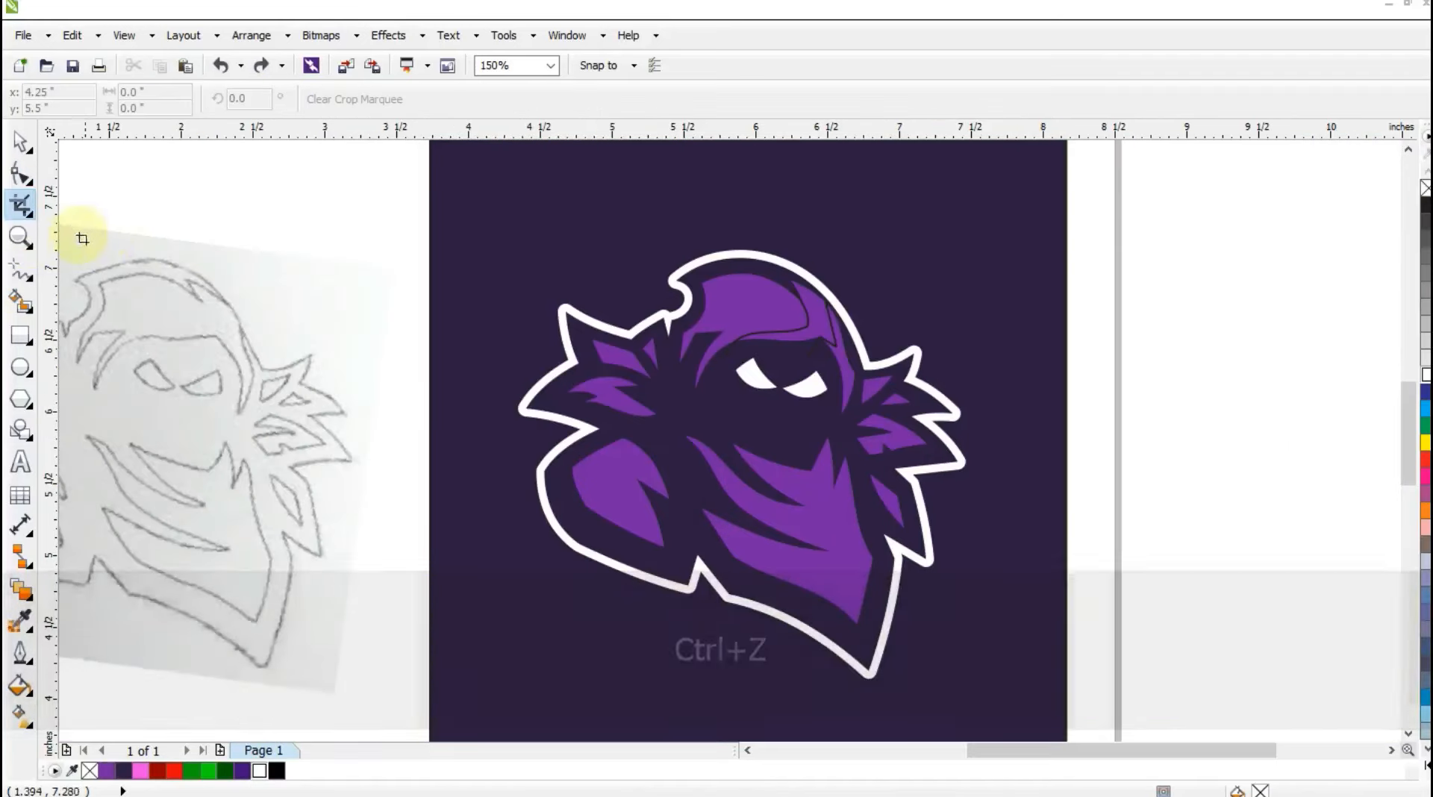
Use Smart Fill to create separate shapes for the forehead band and the hood's right edge beside it.
{"action": "left_click", "coordinate": [29, 240]}
{"action": "left_click_drag", "start_coordinate": [549, 200], "coordinate": [1200, 646]}
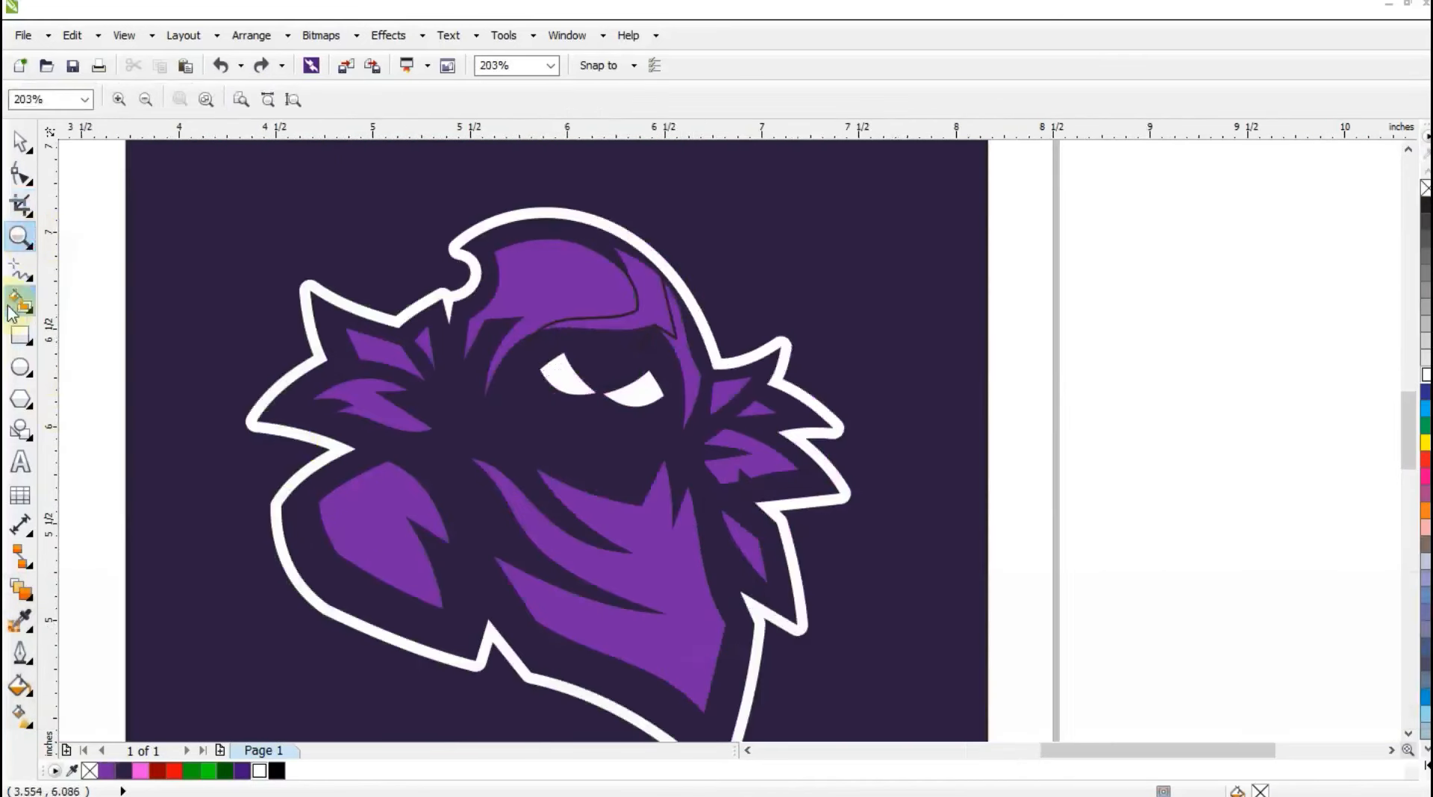
{"action": "left_click", "coordinate": [20, 301]}
{"action": "left_click", "coordinate": [654, 310]}
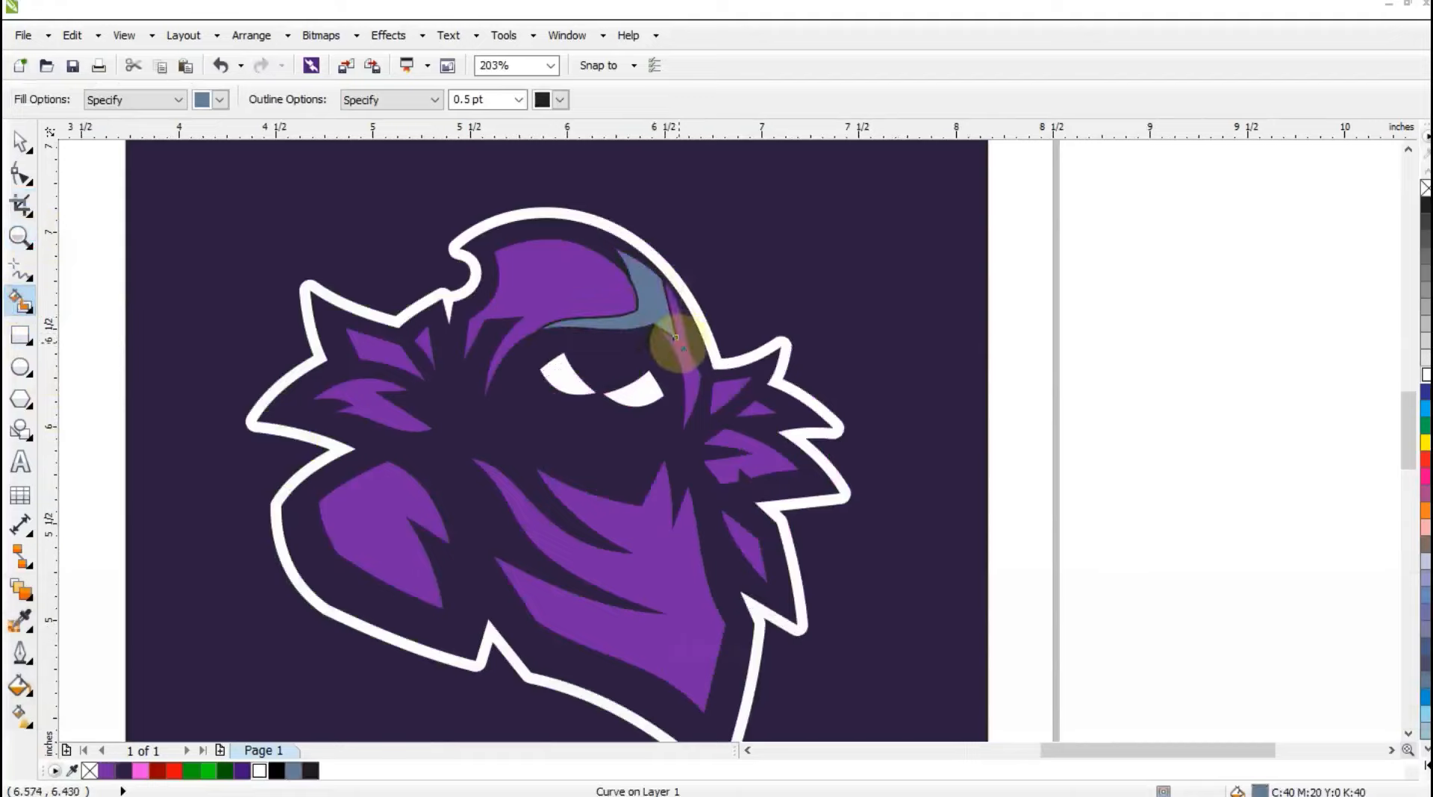
{"action": "left_click", "coordinate": [685, 360]}
Recolor the hood's right edge shape white and the forehead band pink #F34AE6.
{"action": "left_click", "coordinate": [20, 142]}
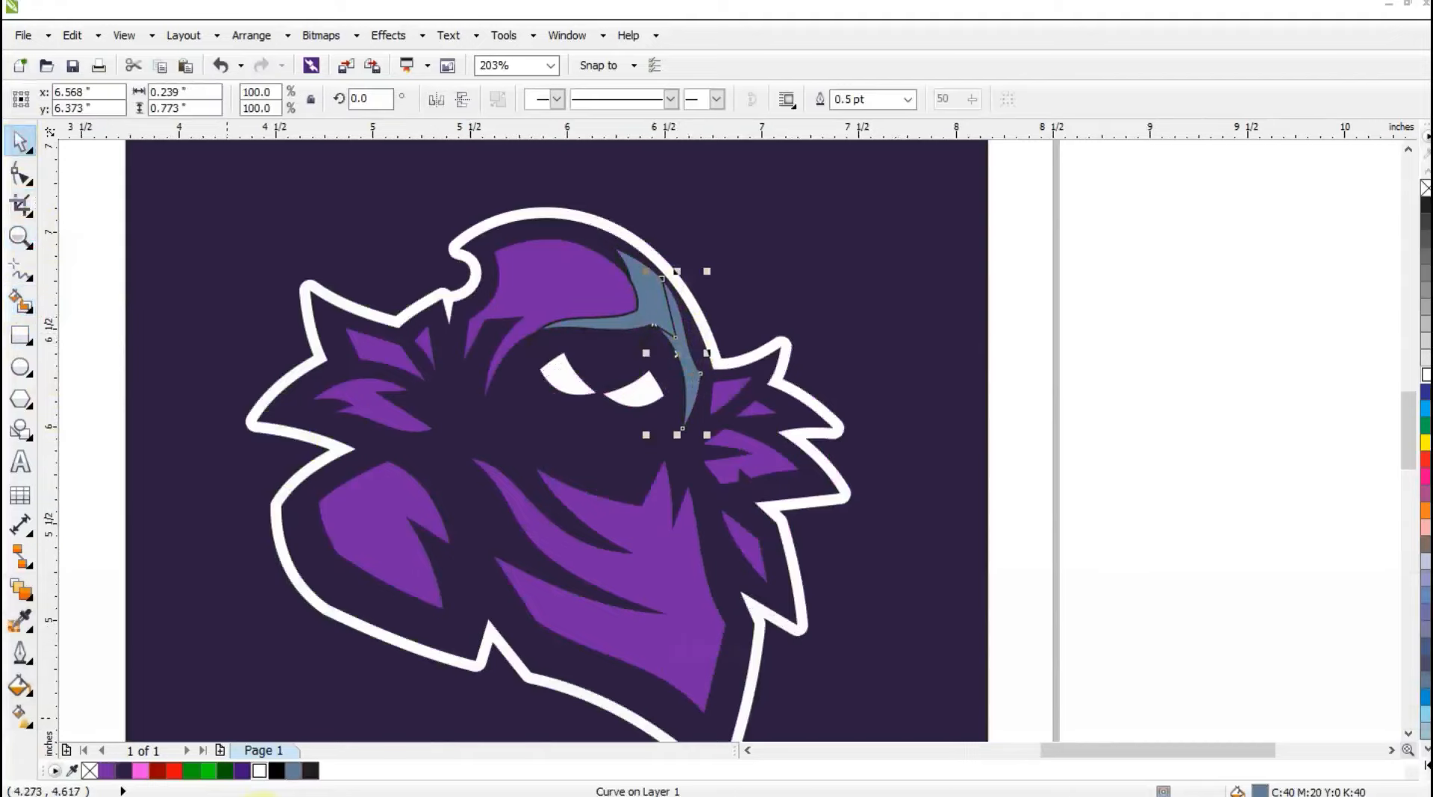
{"action": "left_click", "coordinate": [264, 772]}
{"action": "left_click", "coordinate": [651, 307]}
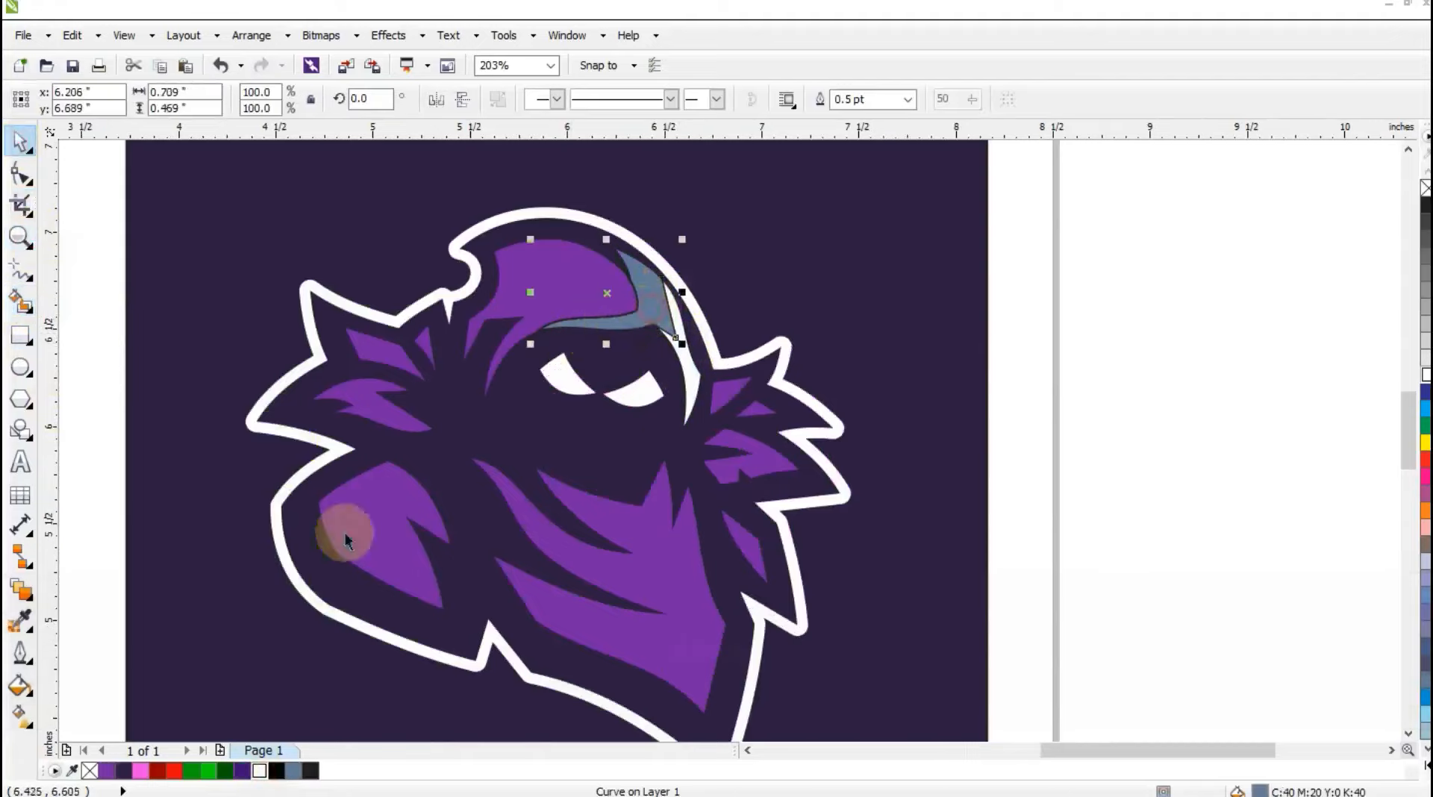
{"action": "left_click", "coordinate": [140, 771]}
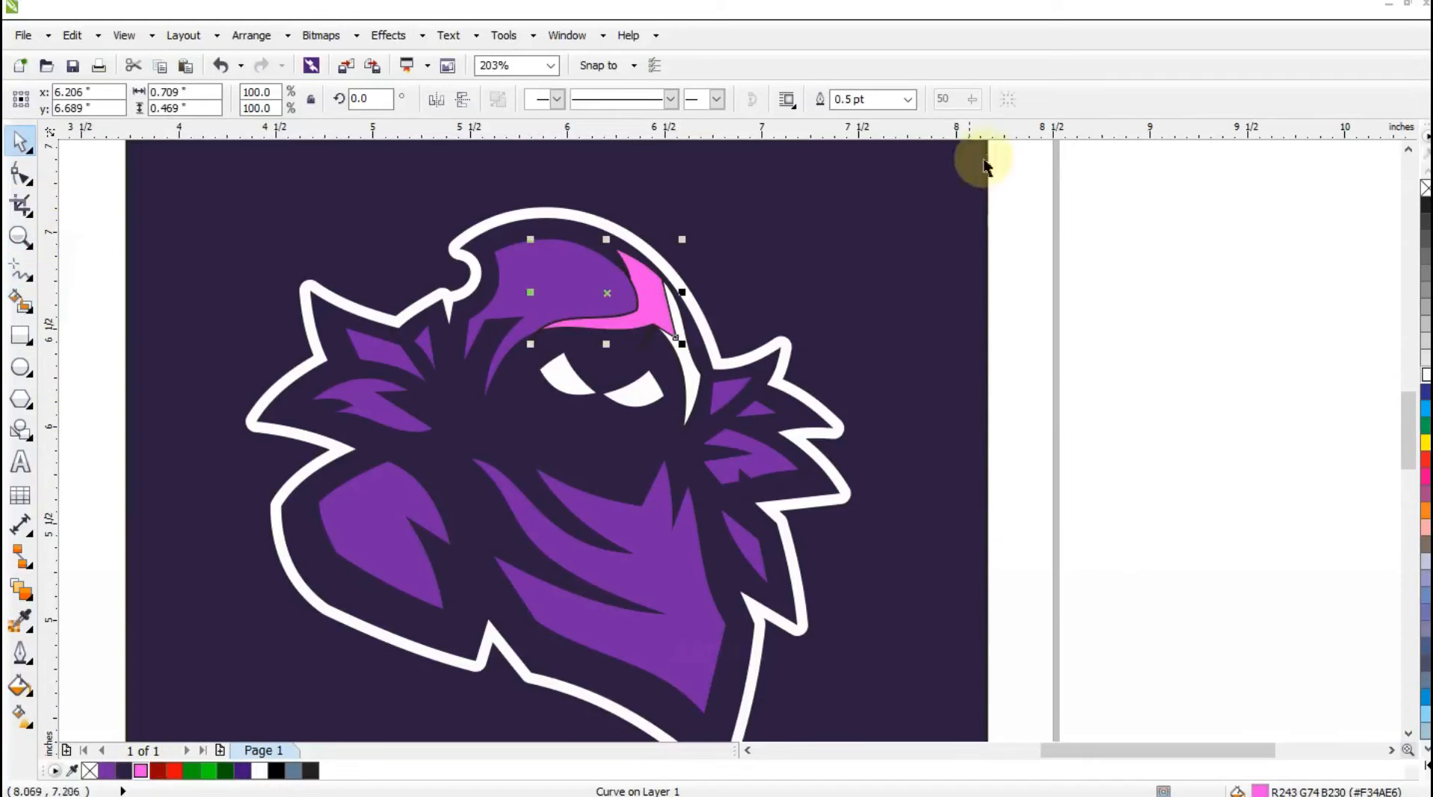
Select the shapes around the new hood highlights and remove their outlines.
{"action": "left_click_drag", "start_coordinate": [984, 166], "coordinate": [970, 167]}
{"action": "key", "text": "ctrl+z"}
{"action": "left_click_drag", "start_coordinate": [1055, 176], "coordinate": [499, 497]}
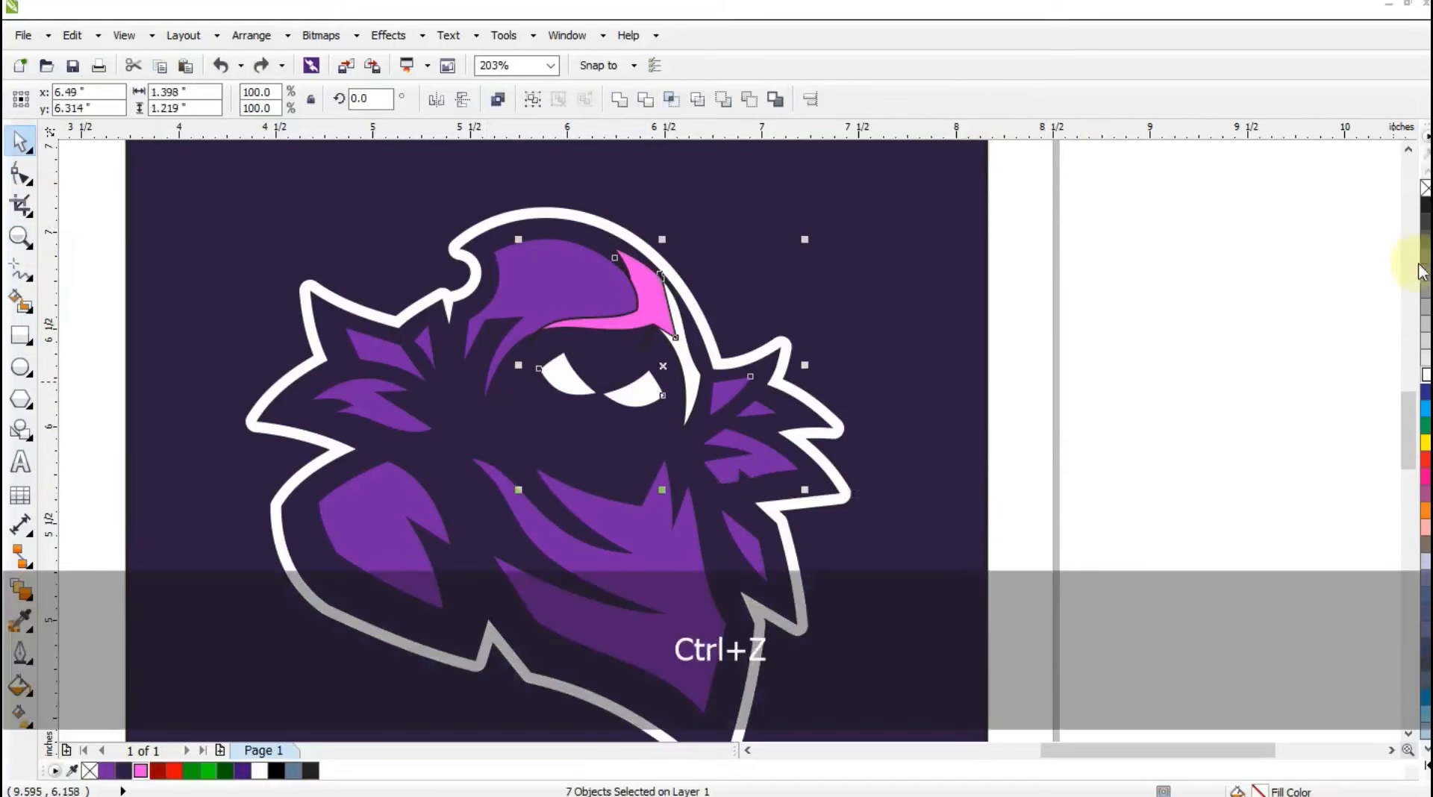
{"action": "left_click", "coordinate": [1311, 250]}
{"action": "key", "text": "F3"}
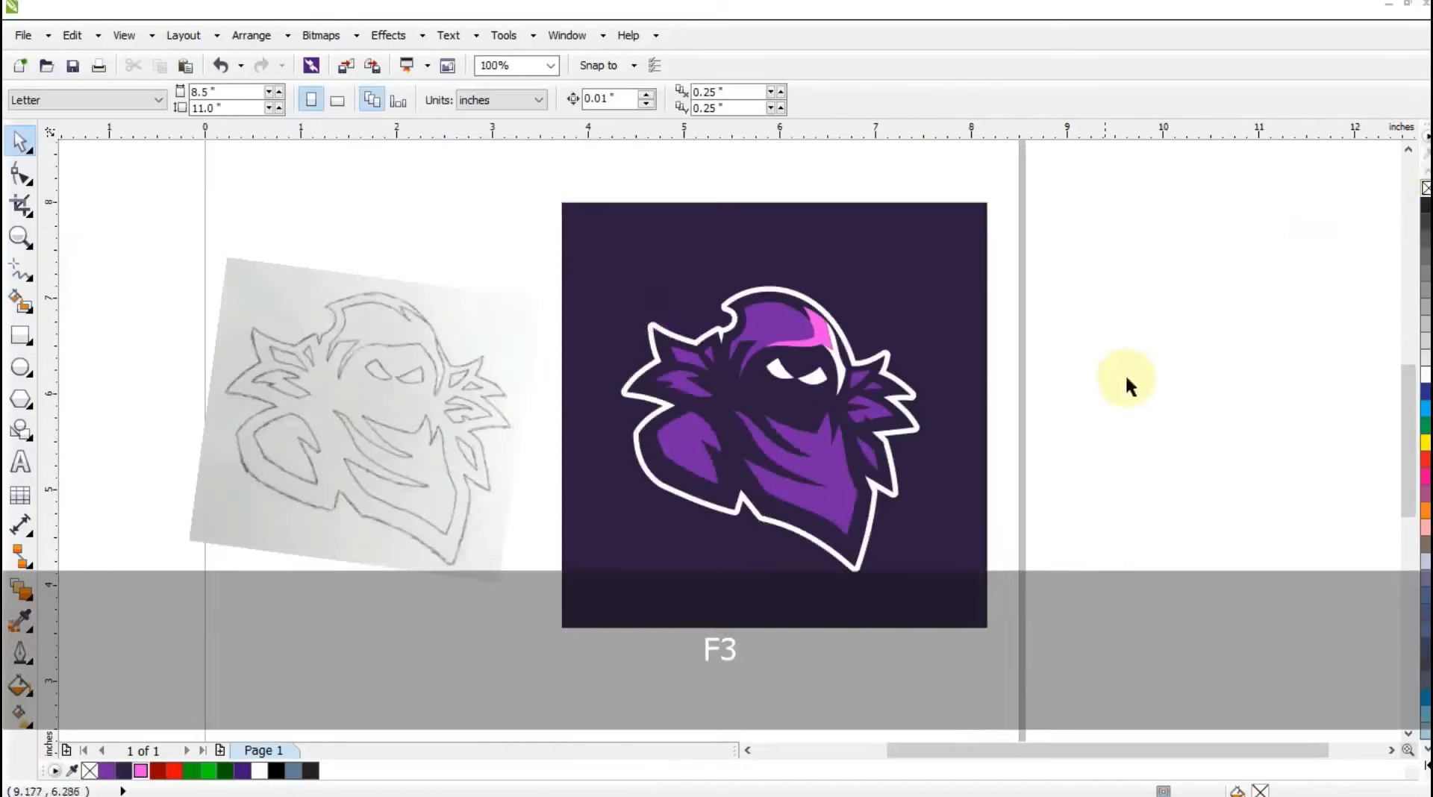
Draw a two-segment guide line inside the hood's top and left edges, from the top notch down to the lower left tip.
{"action": "left_click", "coordinate": [21, 237]}
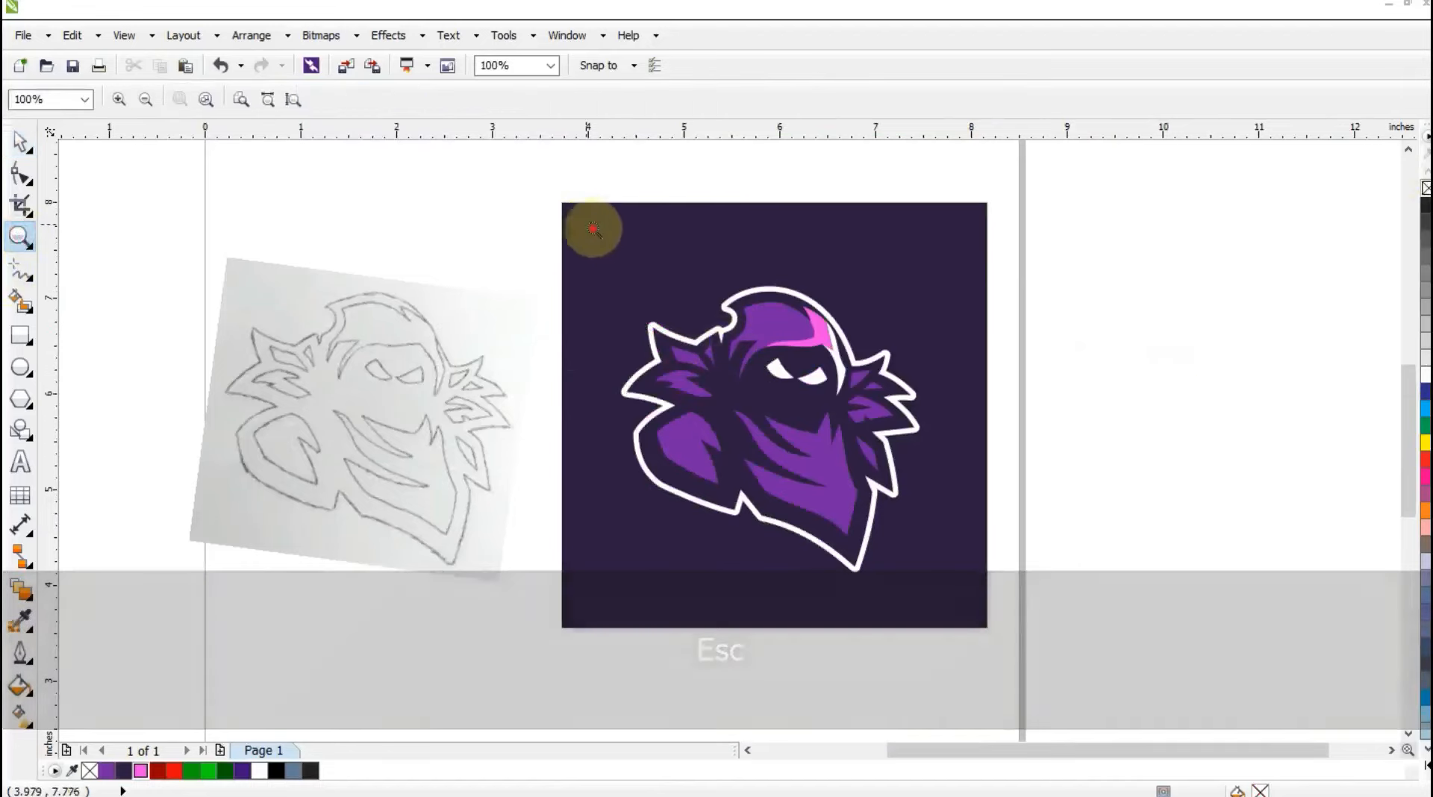
{"action": "left_click_drag", "start_coordinate": [588, 224], "coordinate": [1086, 575]}
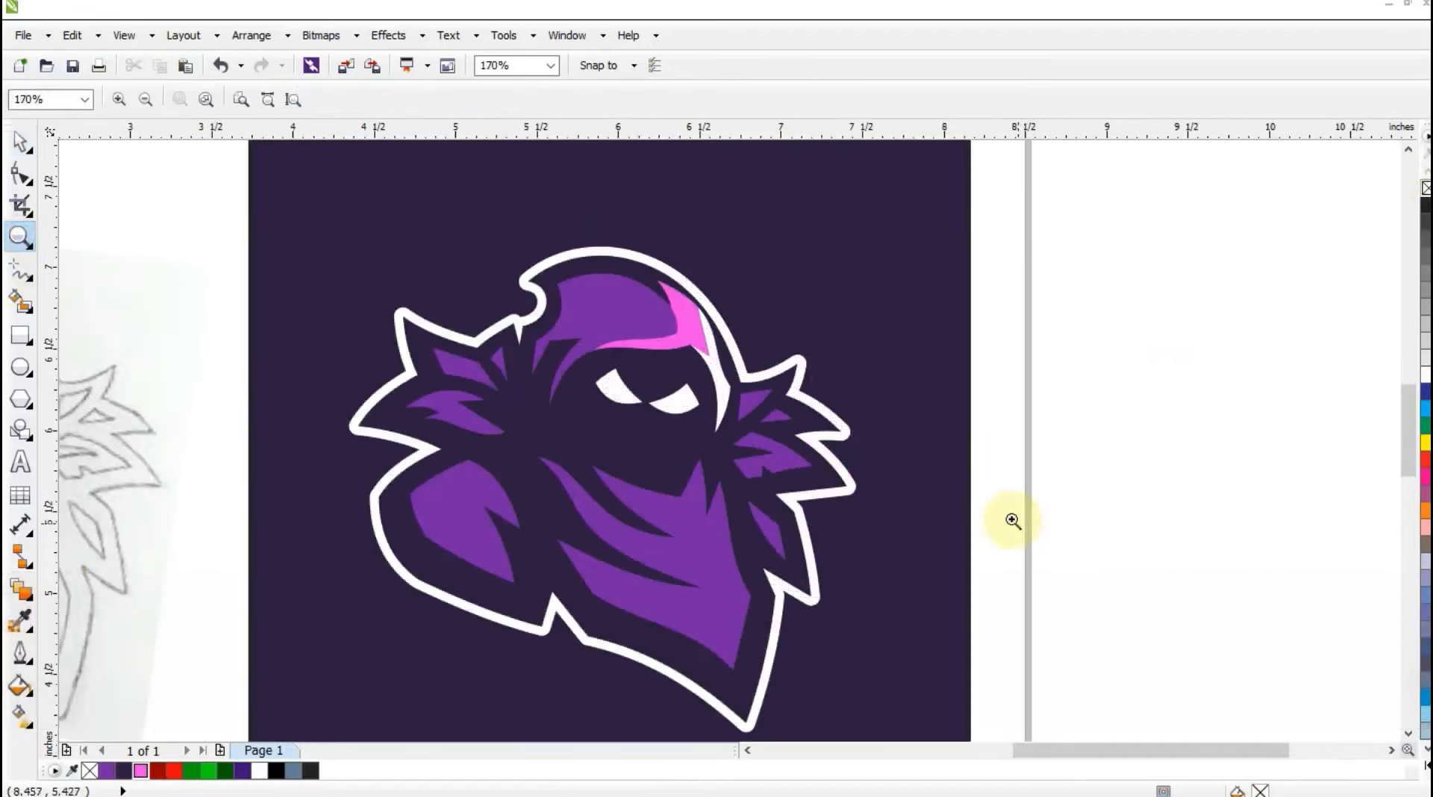
{"action": "left_click", "coordinate": [22, 271]}
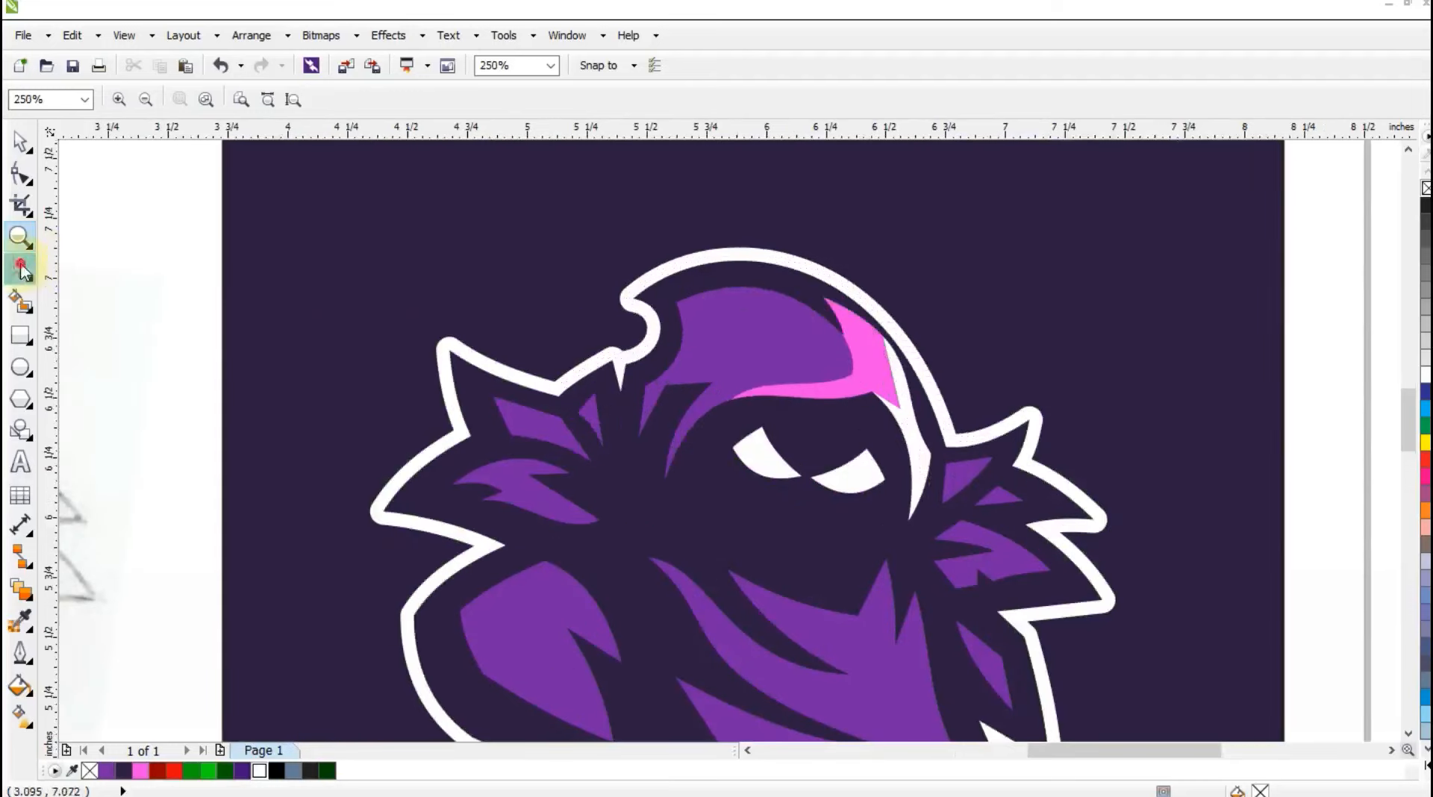
{"action": "left_click", "coordinate": [809, 302]}
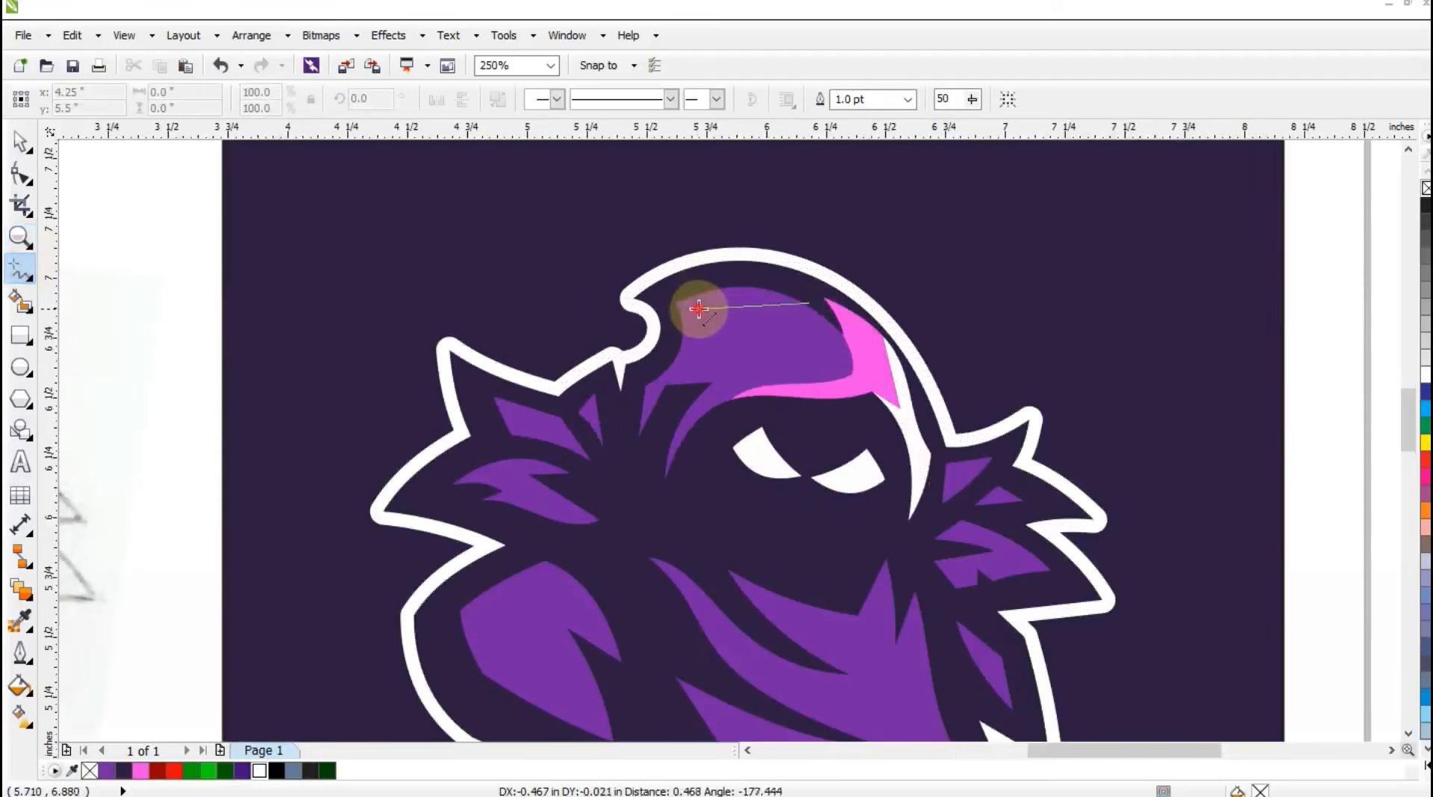
{"action": "left_click", "coordinate": [697, 308]}
{"action": "left_click", "coordinate": [634, 438]}
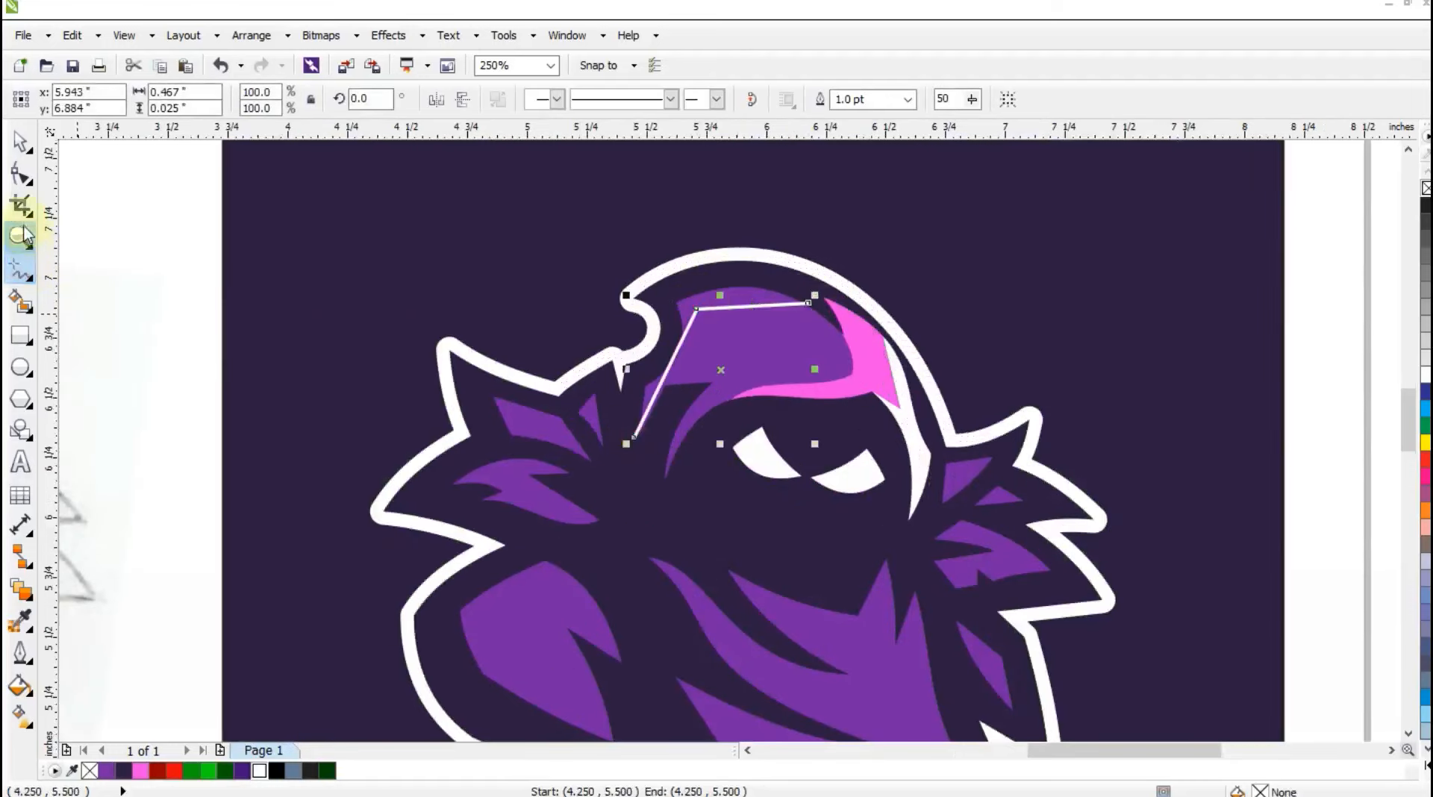
Convert all nodes of the new guide line to curves and bend both segments to follow the hood's edge.
{"action": "left_click", "coordinate": [19, 177]}
{"action": "left_click_drag", "start_coordinate": [500, 245], "coordinate": [894, 500]}
{"action": "left_click", "coordinate": [282, 100]}
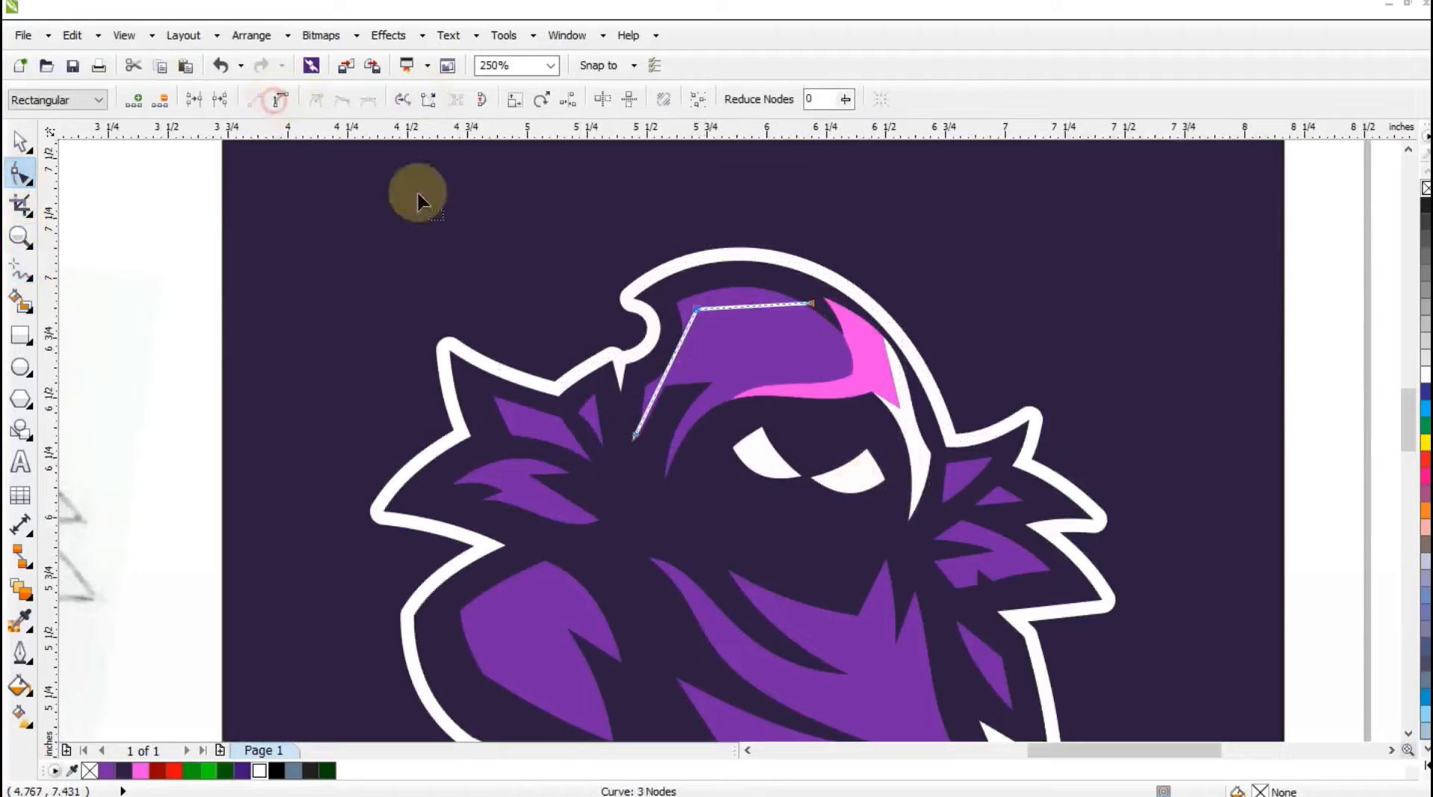
{"action": "left_click_drag", "start_coordinate": [671, 370], "coordinate": [681, 375]}
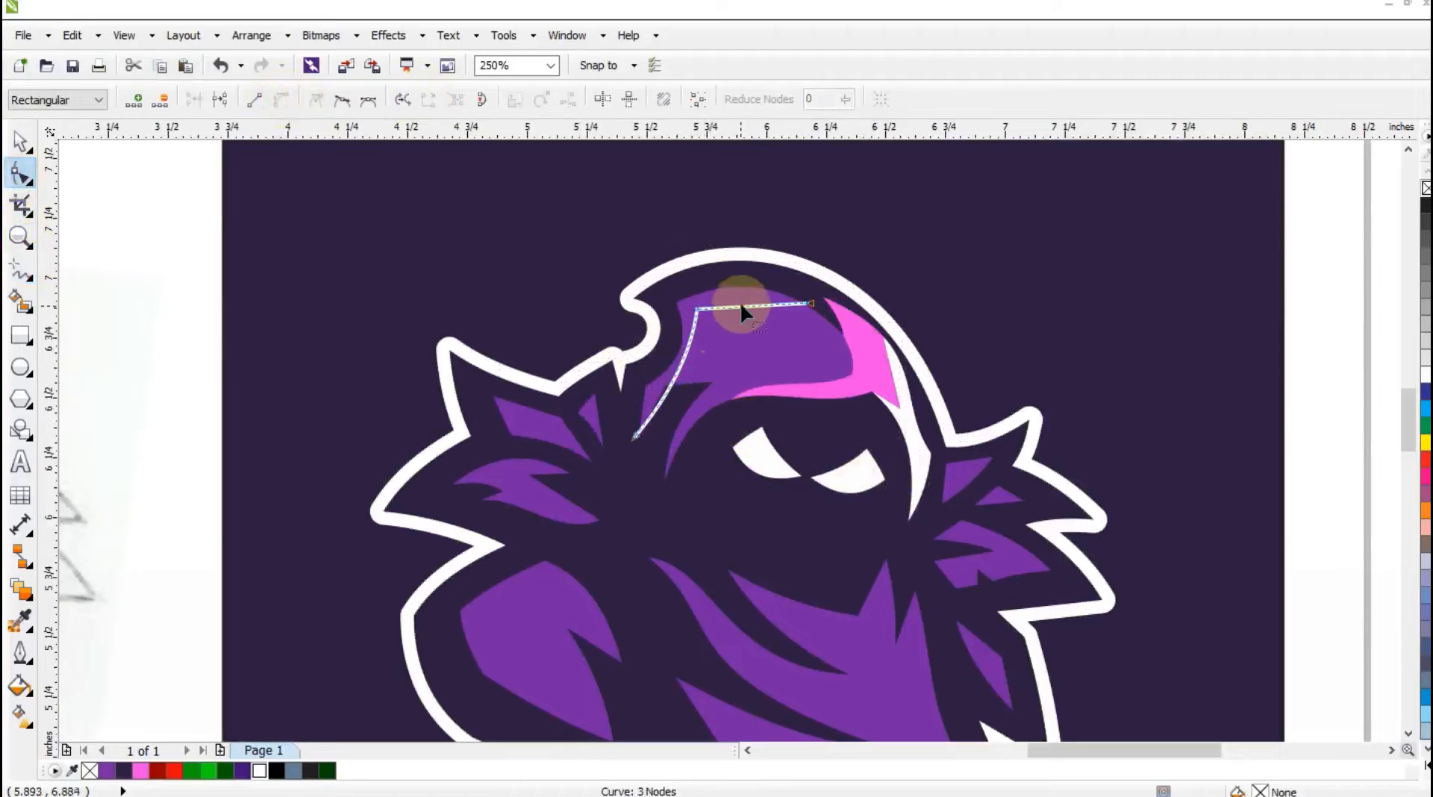
{"action": "left_click_drag", "start_coordinate": [735, 310], "coordinate": [731, 303]}
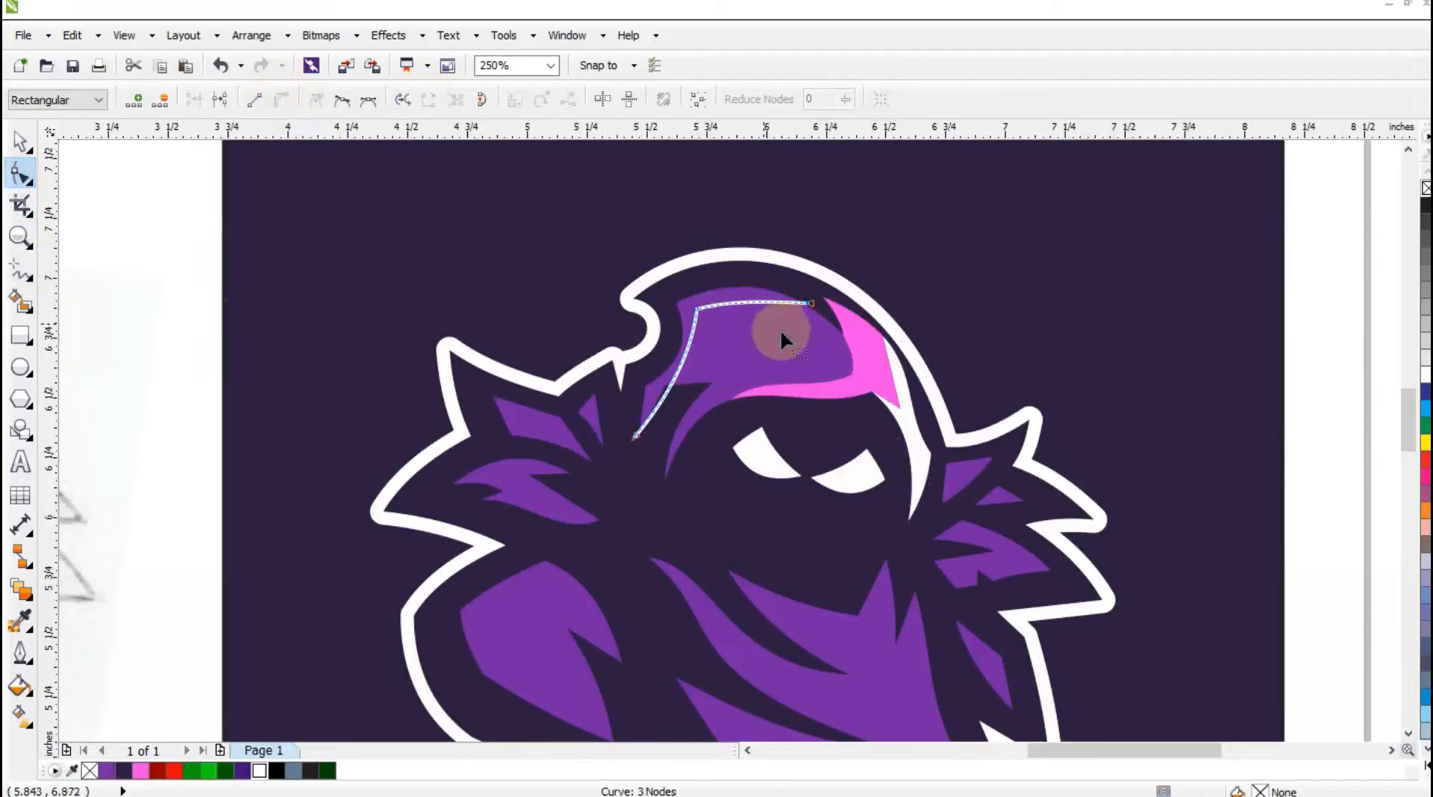
Create a Smart Fill shape between the guide line and the hood's top left edge, and color it white.
{"action": "left_click", "coordinate": [21, 302]}
{"action": "left_click", "coordinate": [754, 297]}
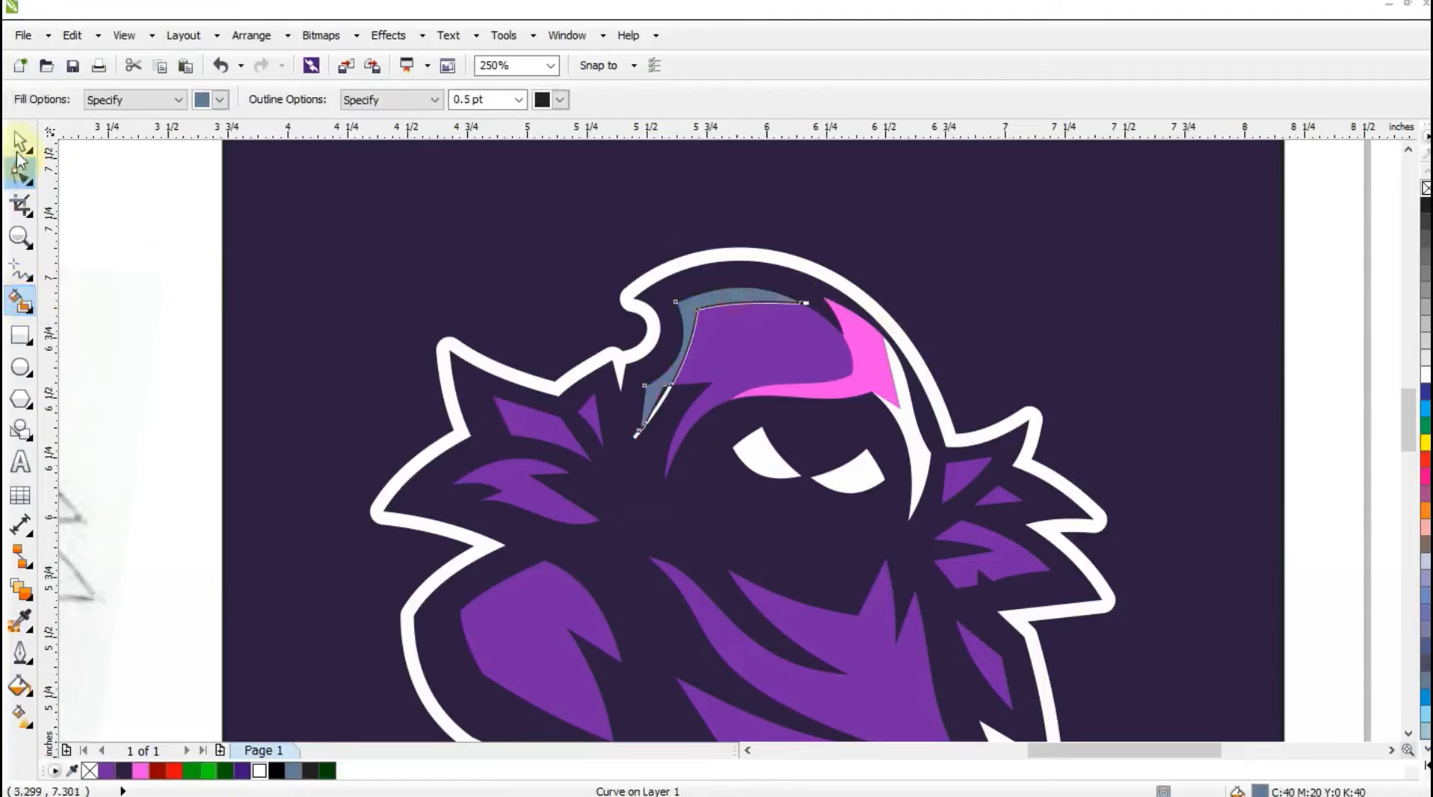
{"action": "left_click", "coordinate": [19, 150]}
{"action": "left_click", "coordinate": [1424, 376]}
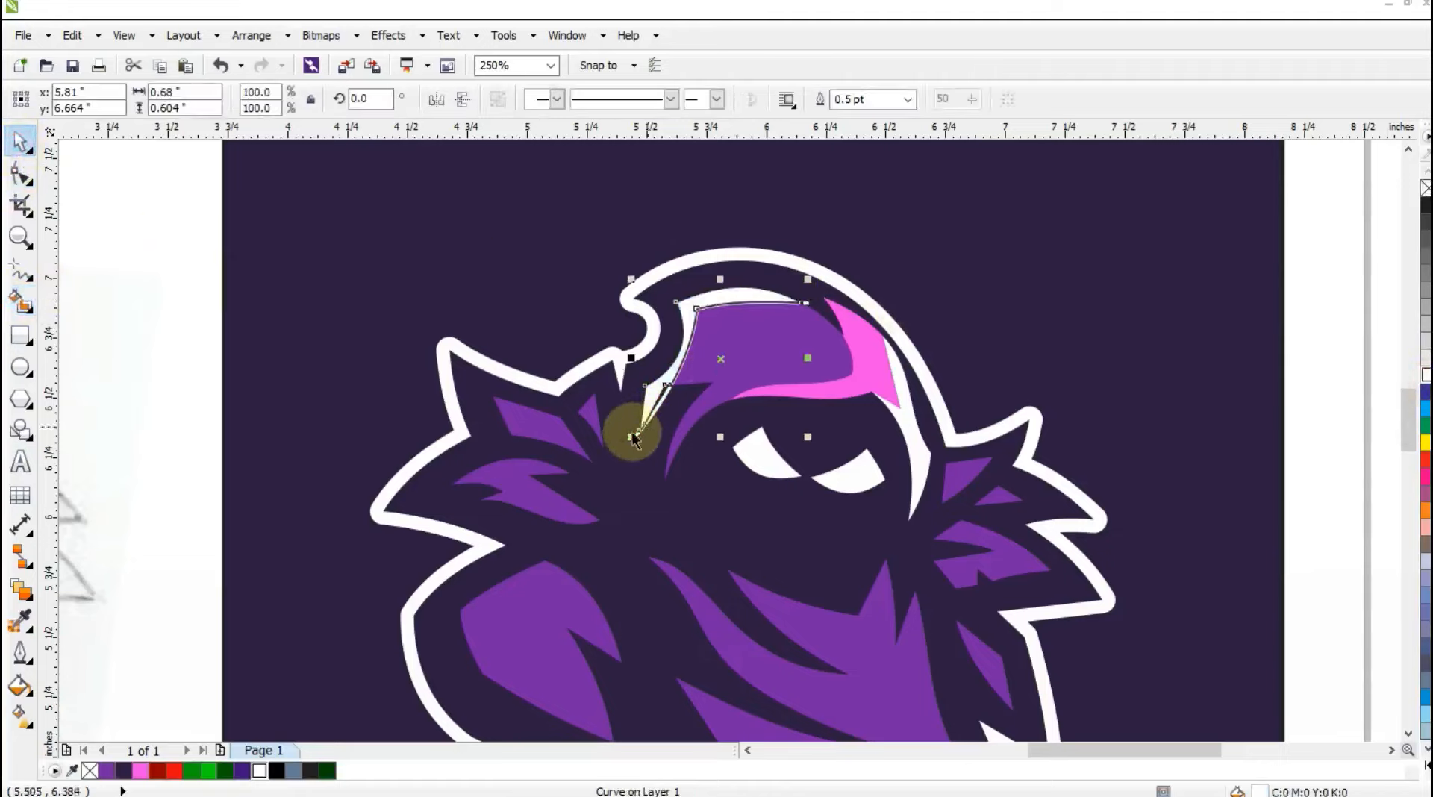
Delete the guide line and remove the outline from the white highlight on the hood's top left edge.
{"action": "key", "text": "Delete"}
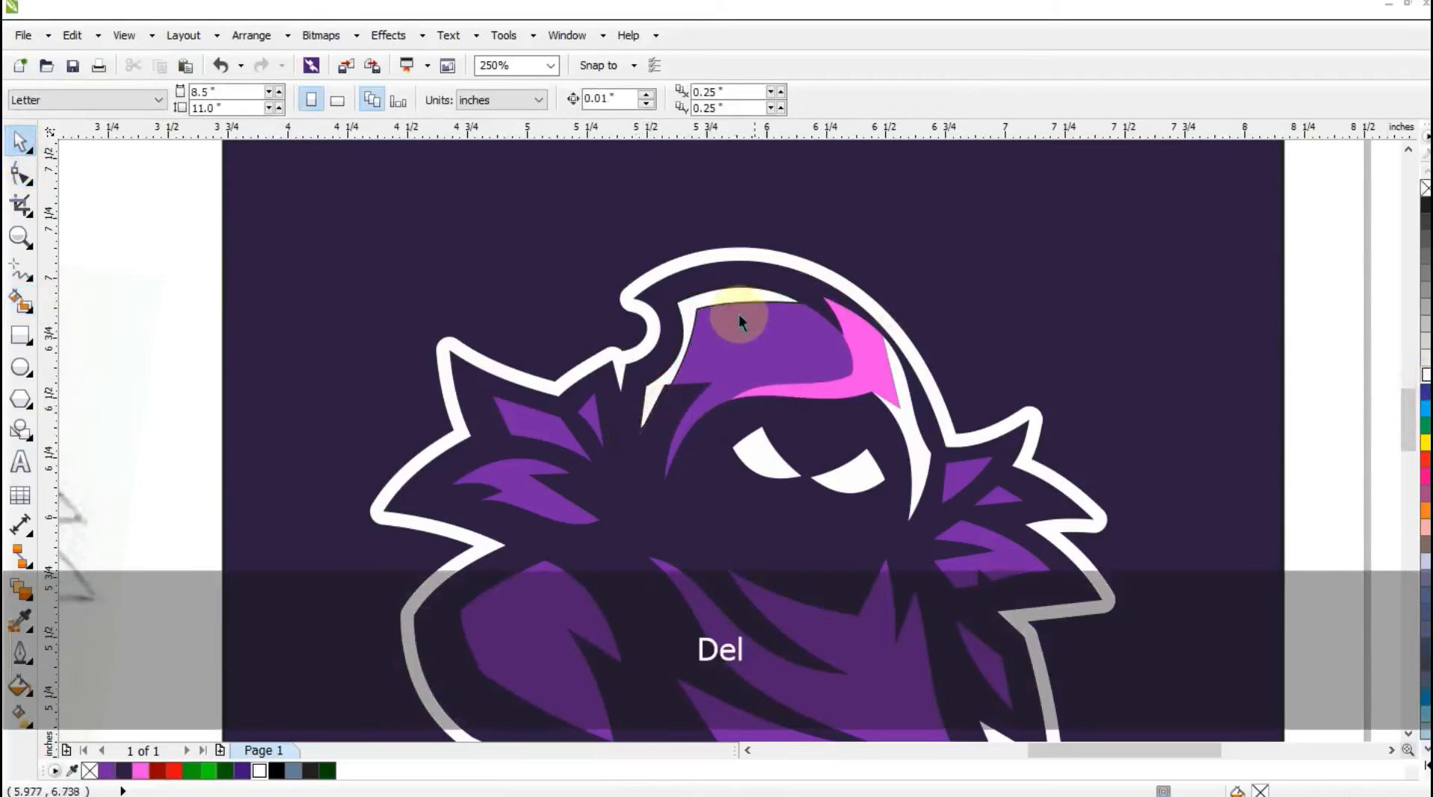
{"action": "left_click", "coordinate": [767, 302]}
{"action": "key", "text": "F3"}
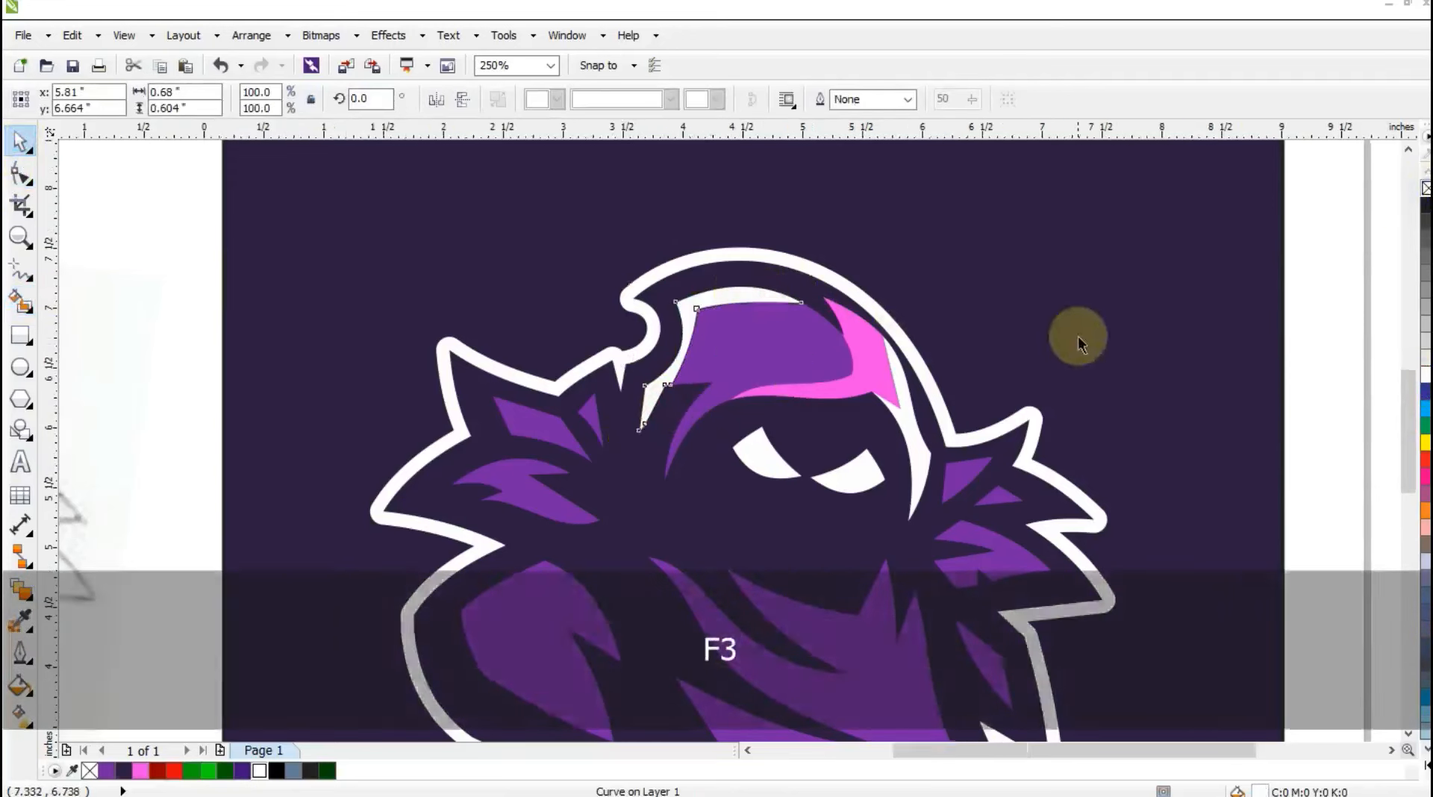
{"action": "key", "text": "Escape"}
Draw the first part of a zigzag guide line across the purple tufts of the left collar, starting at the small inner tuft.
{"action": "left_click", "coordinate": [20, 237]}
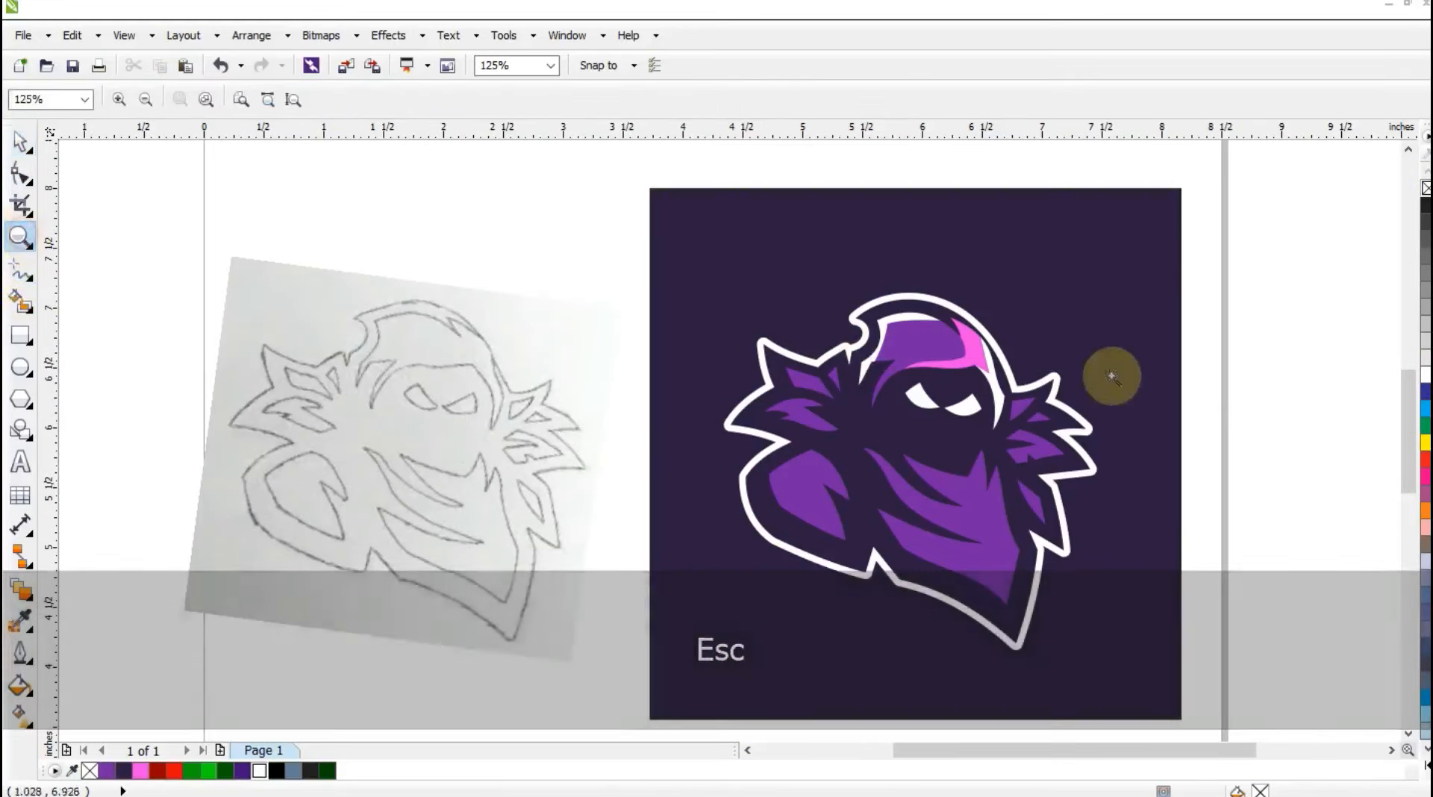
{"action": "left_click_drag", "start_coordinate": [708, 241], "coordinate": [1169, 662]}
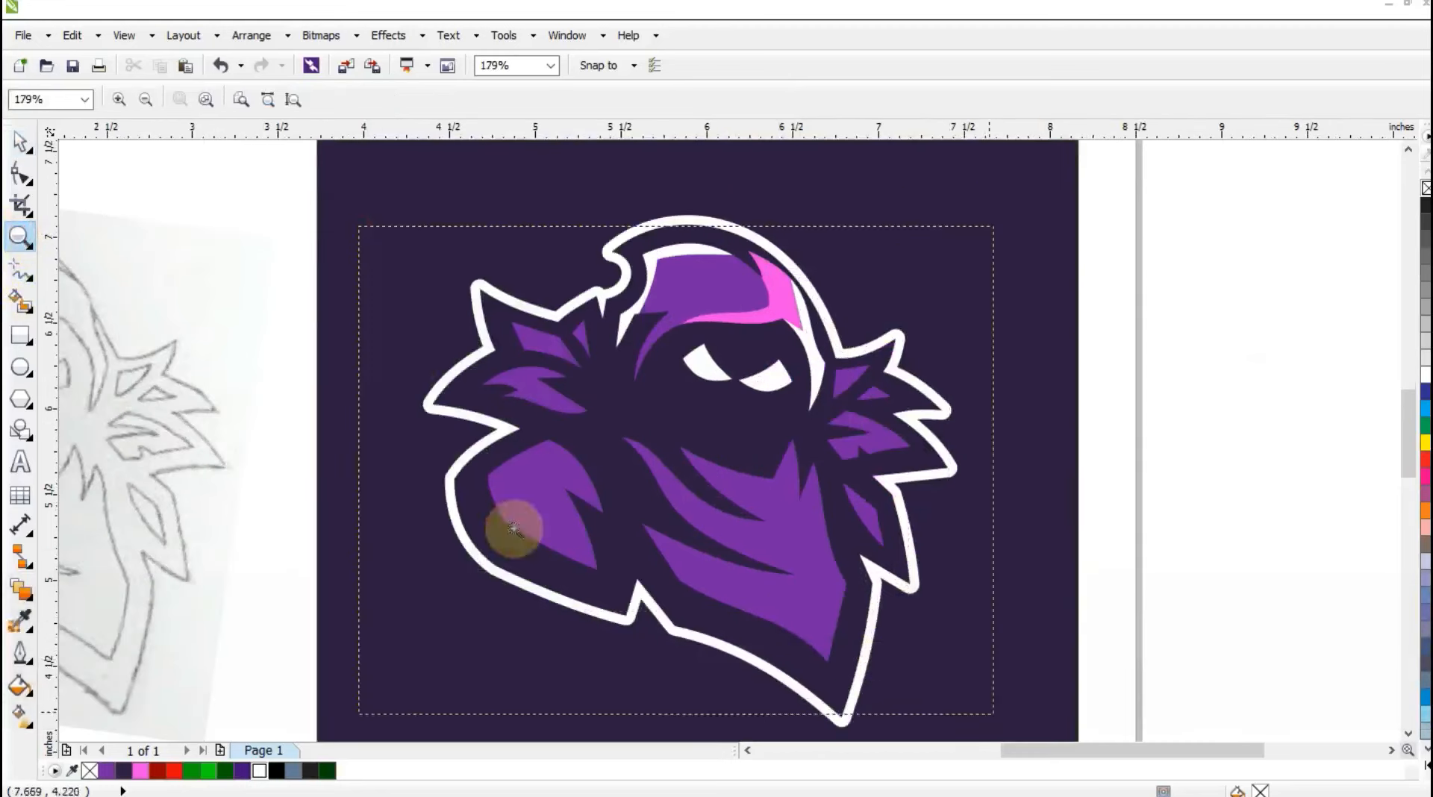
{"action": "scroll", "coordinate": [513, 529], "scroll_direction": "up", "scroll_amount": 2}
{"action": "key", "text": "F5"}
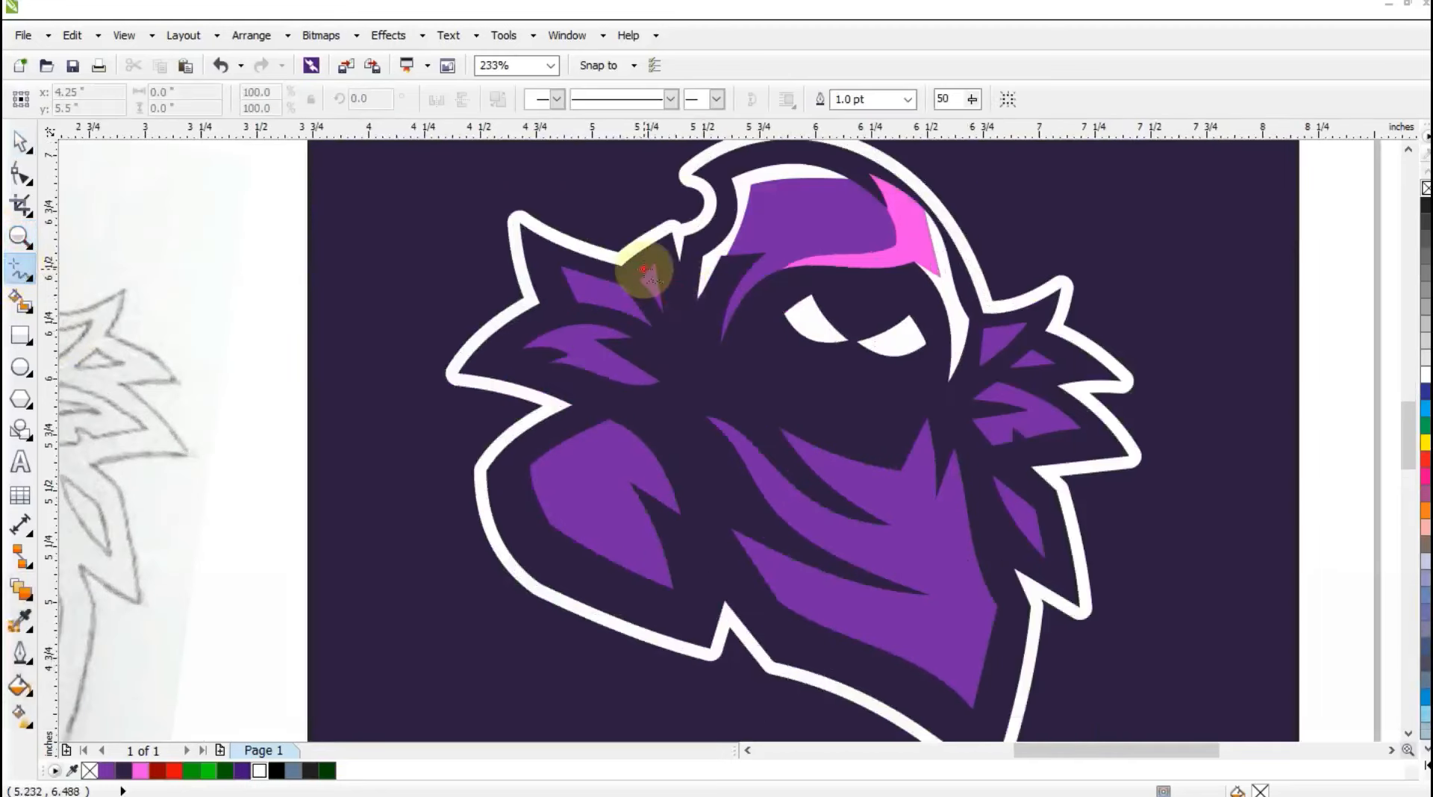
{"action": "left_click", "coordinate": [645, 270]}
{"action": "left_click", "coordinate": [668, 282]}
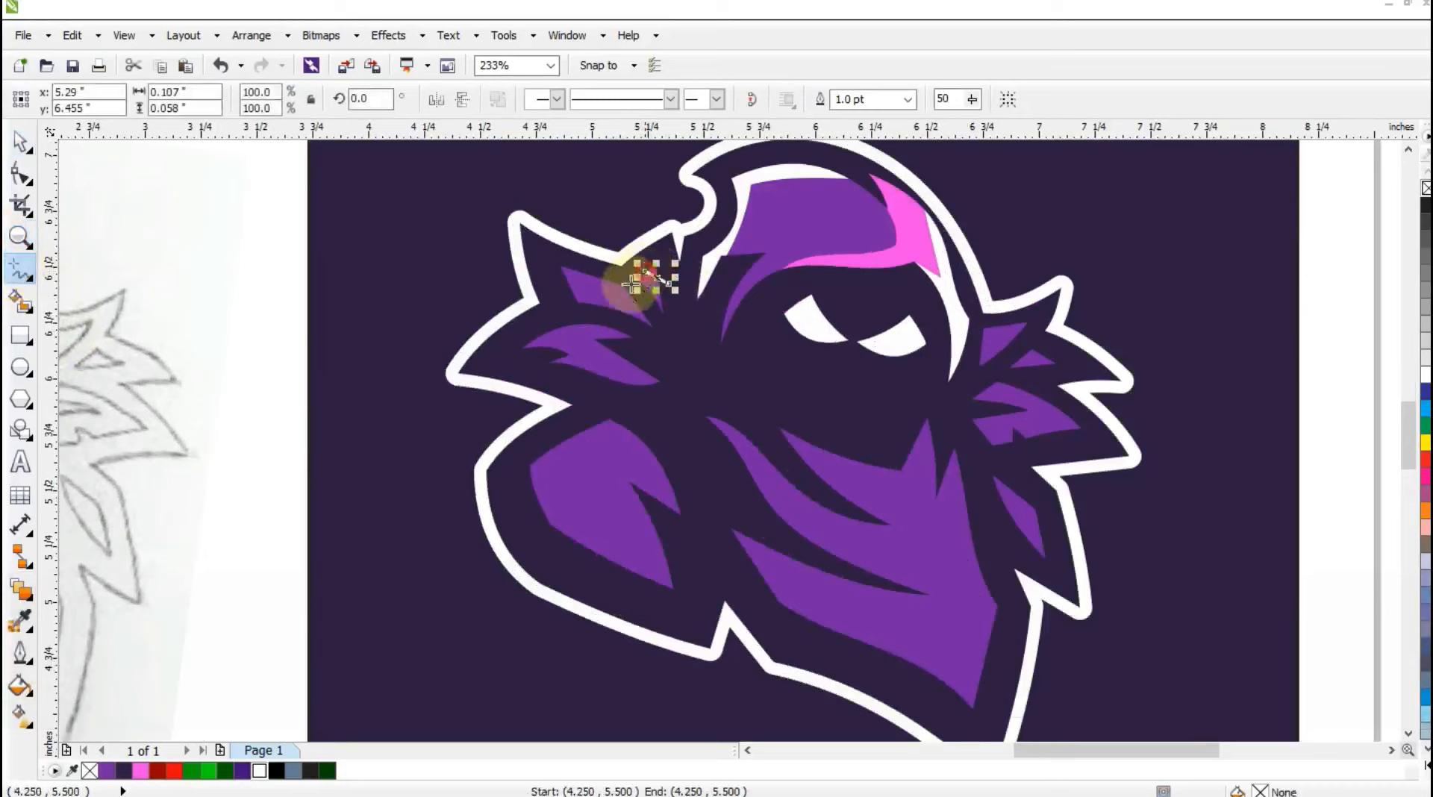
{"action": "left_click", "coordinate": [639, 307]}
{"action": "left_click", "coordinate": [565, 277]}
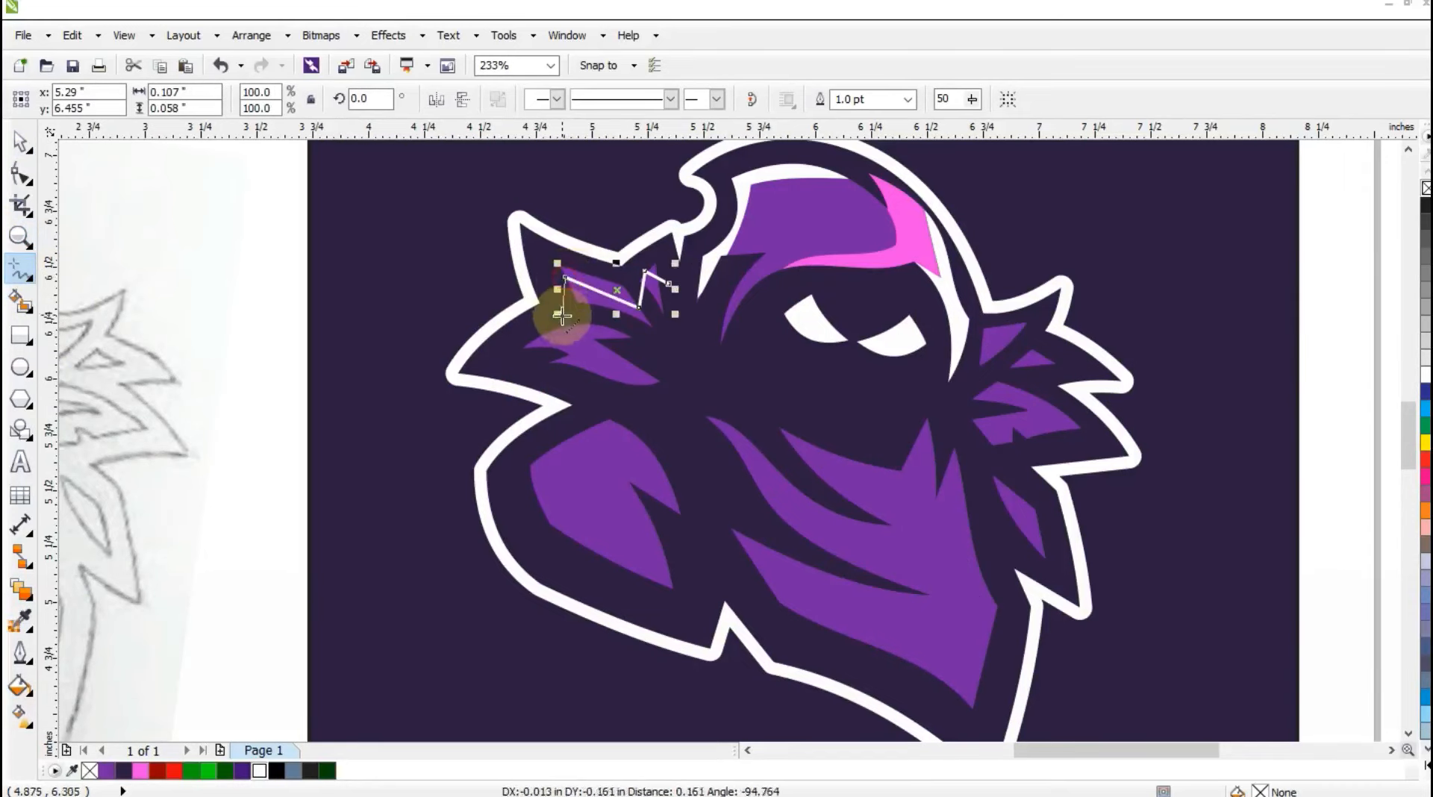
{"action": "left_click", "coordinate": [564, 317]}
{"action": "left_click", "coordinate": [640, 331]}
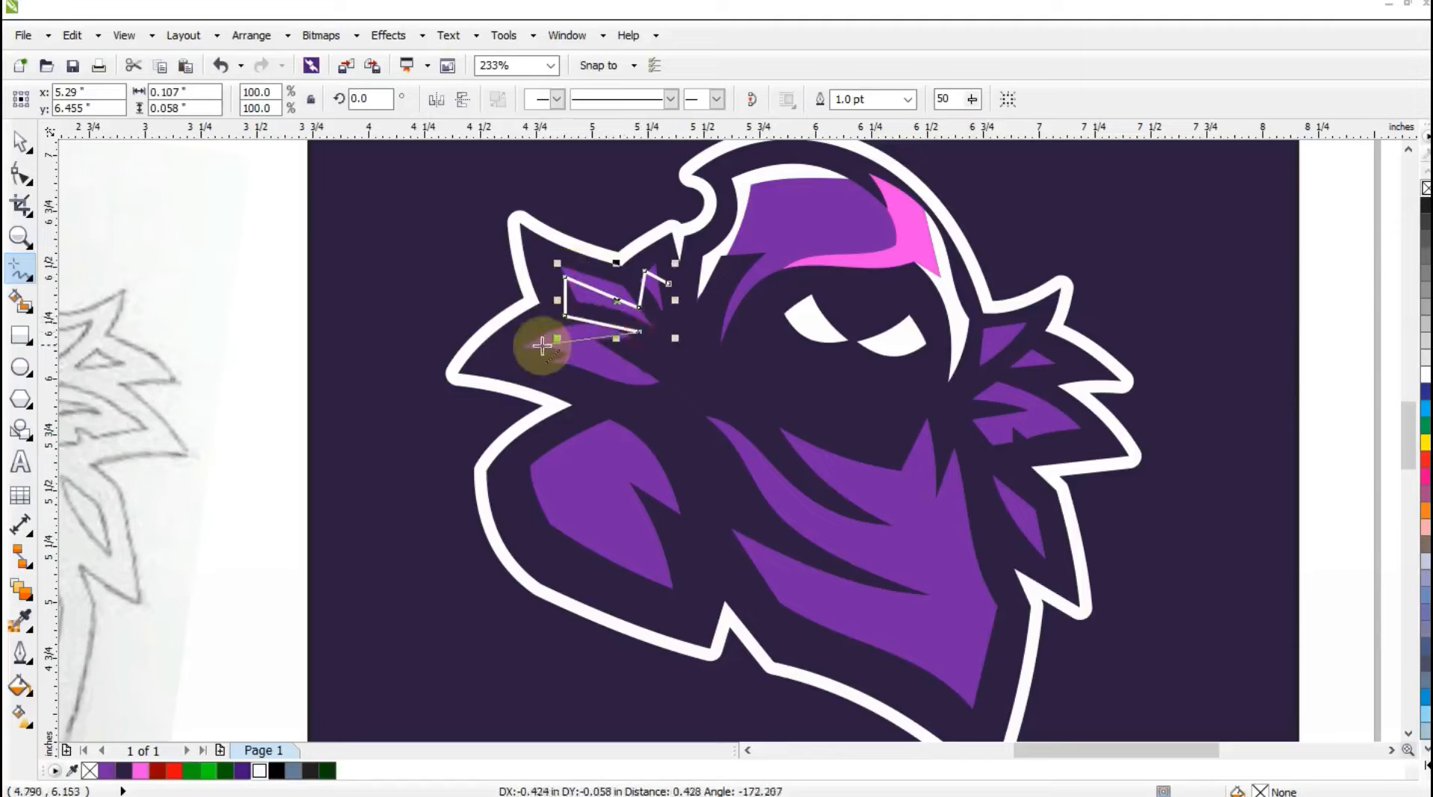
{"action": "left_click", "coordinate": [528, 344]}
{"action": "left_click", "coordinate": [602, 407]}
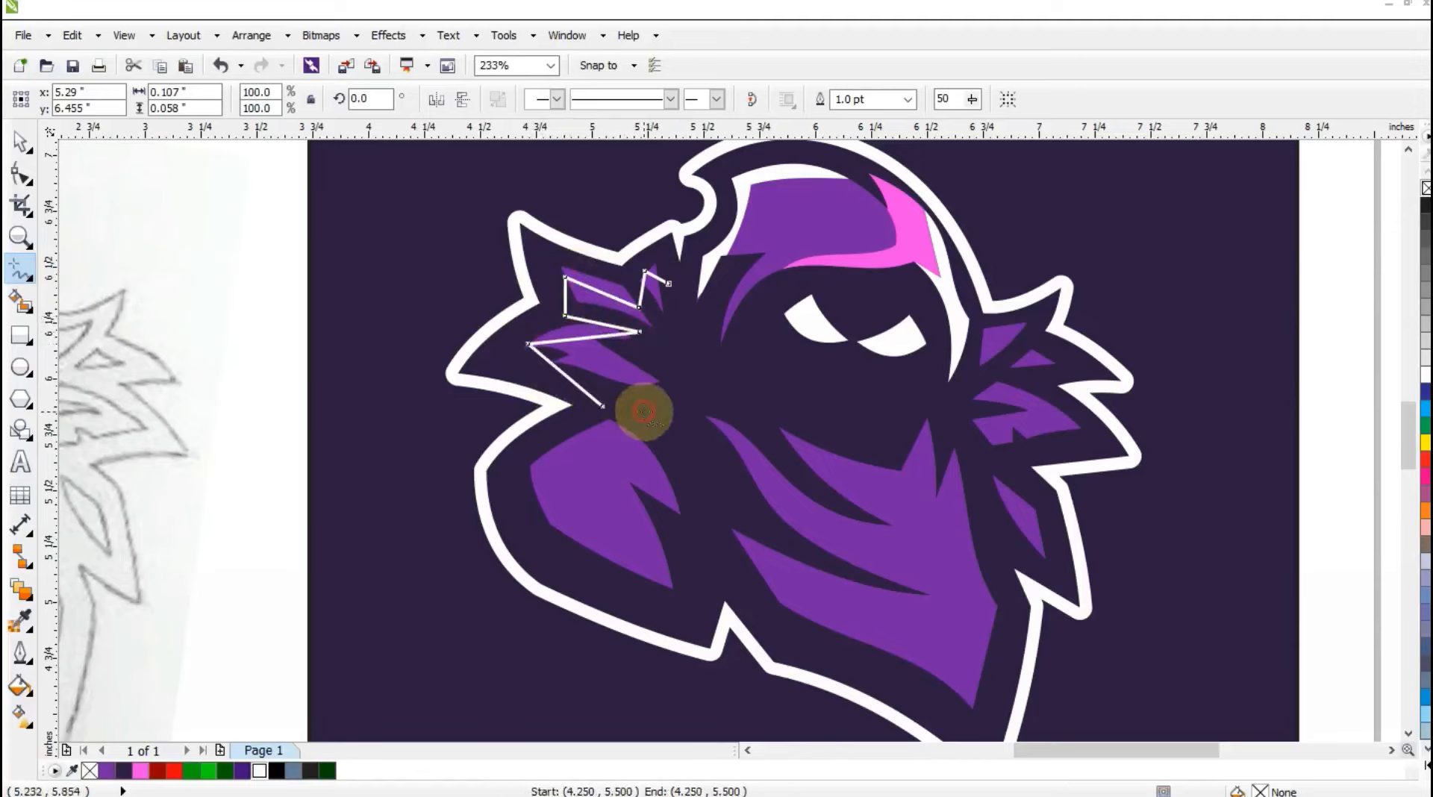
Continue the guide line to the shoulder shape's right tip and zigzag across its upper part, ending near its lower left edge.
{"action": "left_click", "coordinate": [644, 410]}
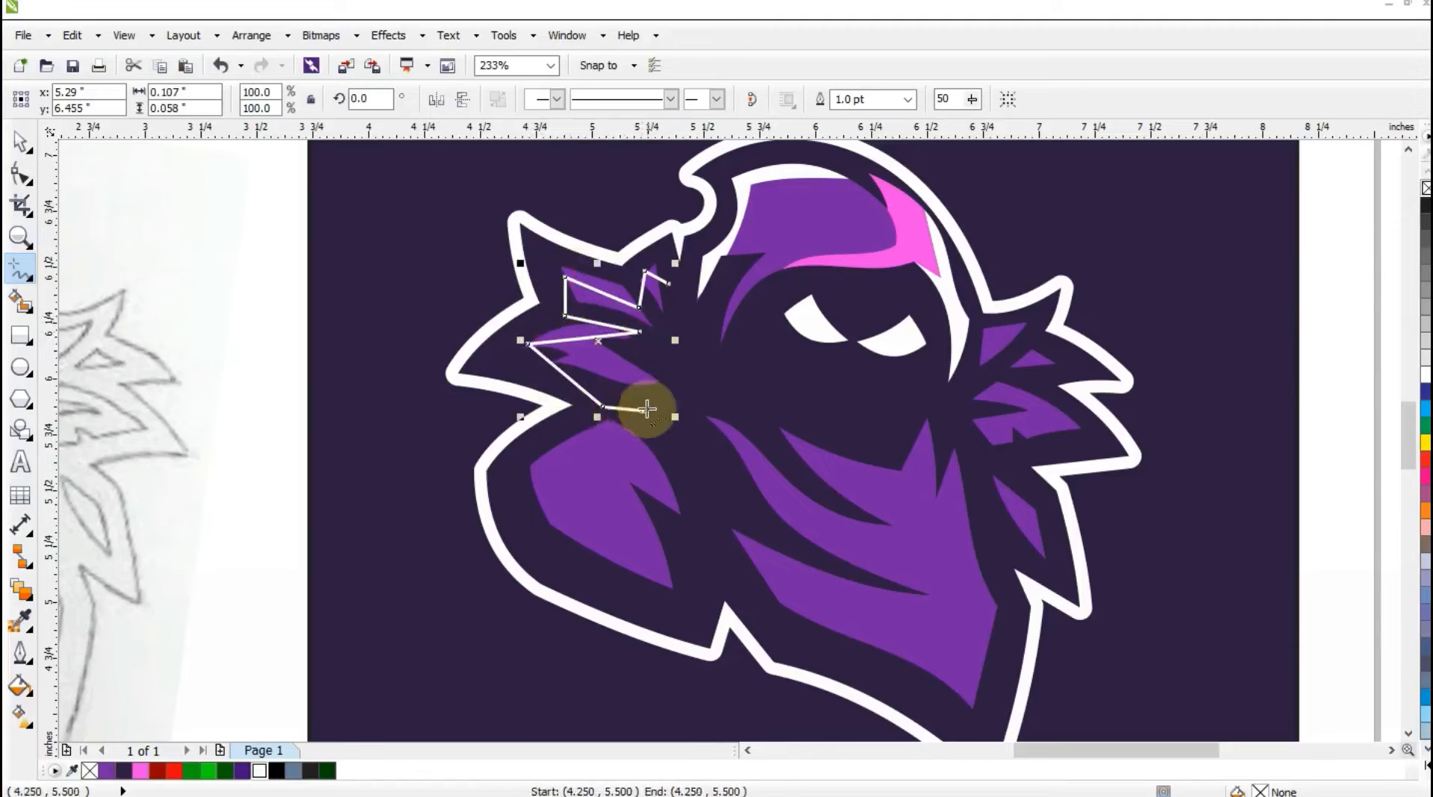
{"action": "left_click", "coordinate": [695, 515]}
{"action": "left_click", "coordinate": [608, 438]}
{"action": "left_click", "coordinate": [584, 447]}
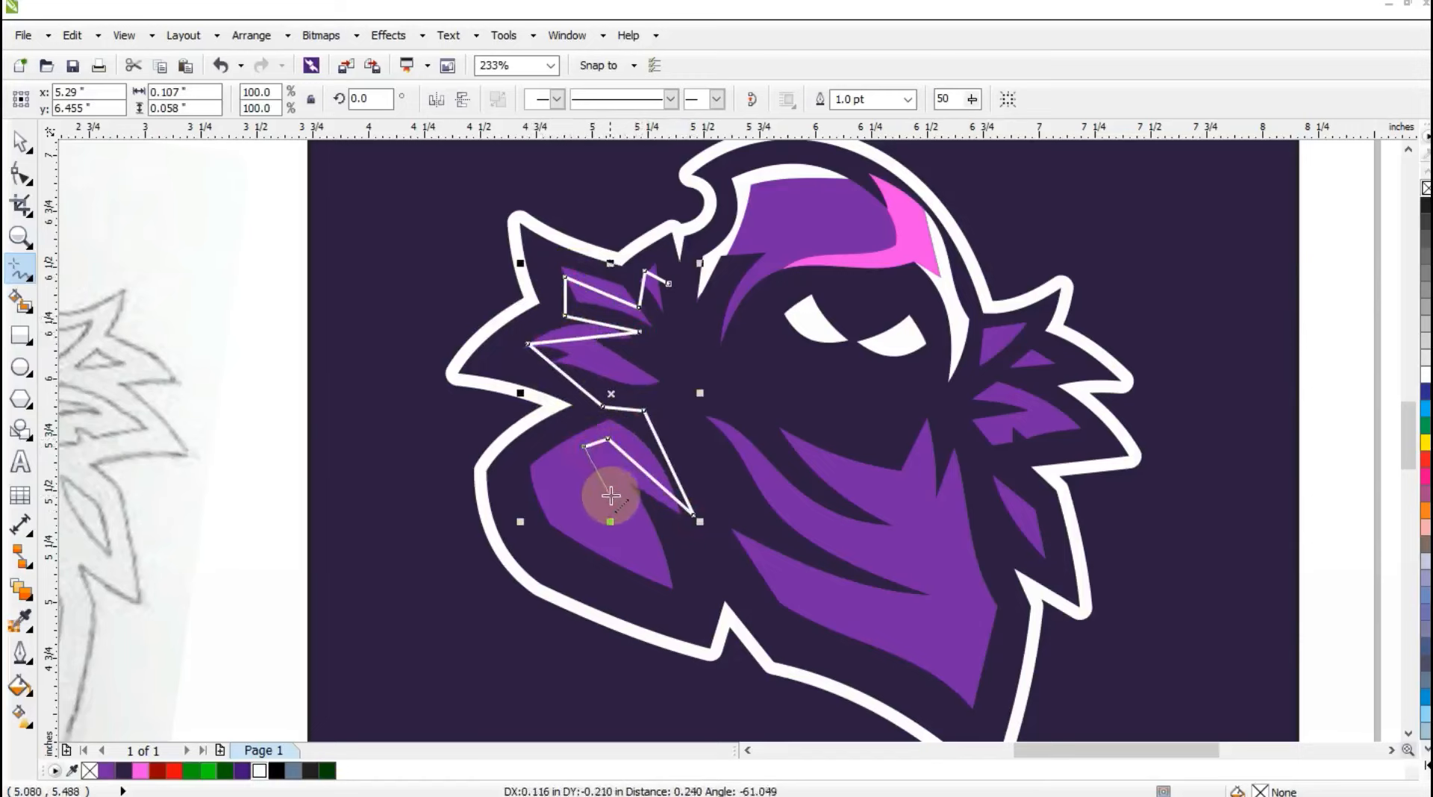
{"action": "left_click", "coordinate": [614, 500]}
{"action": "left_click", "coordinate": [553, 464]}
{"action": "double_click", "coordinate": [551, 537]}
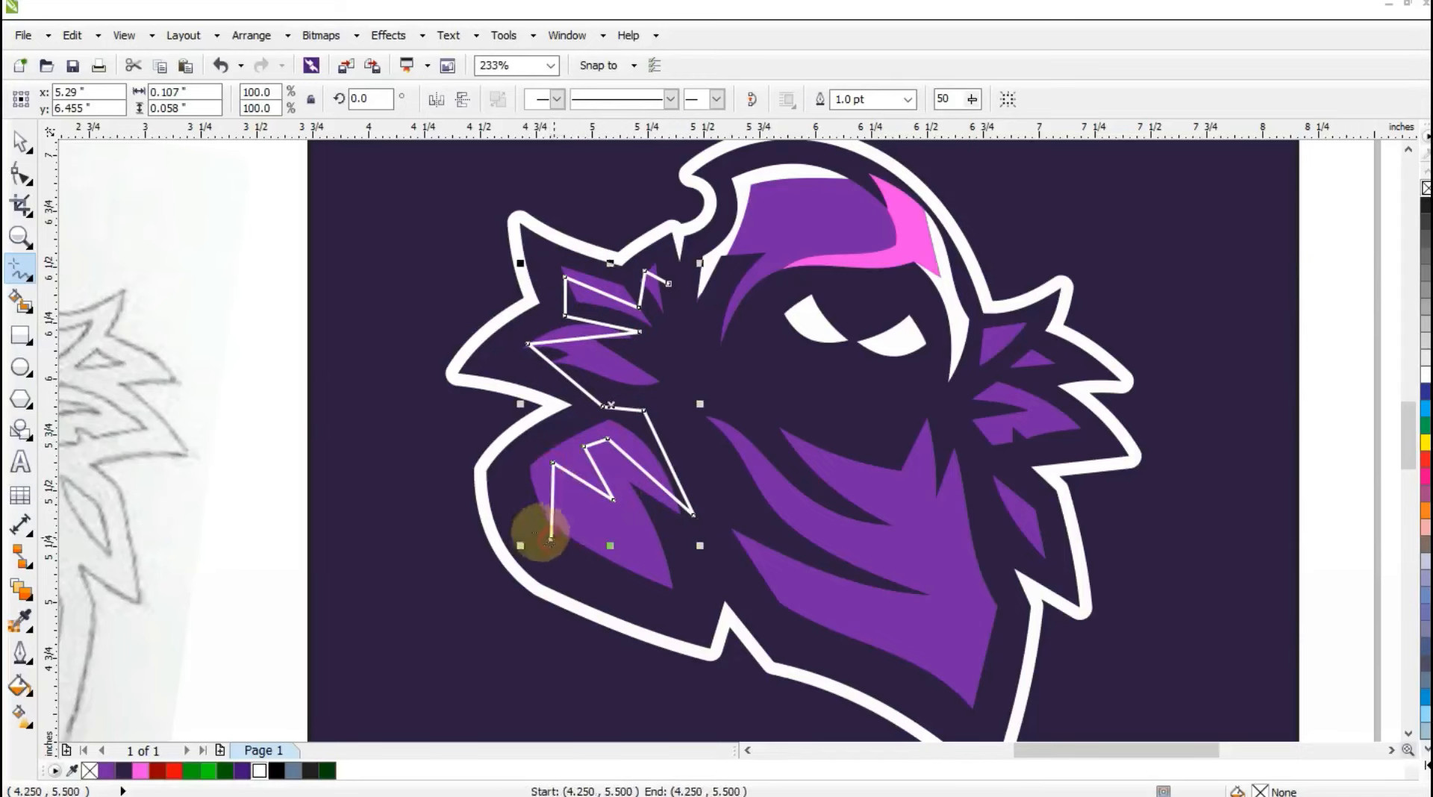
Convert all nodes of the zigzag guide line to curves and bend its segments to follow the collar tufts and shoulder shape.
{"action": "left_click", "coordinate": [20, 174]}
{"action": "left_click_drag", "start_coordinate": [782, 569], "coordinate": [783, 569]}
{"action": "key", "text": "shift+F2"}
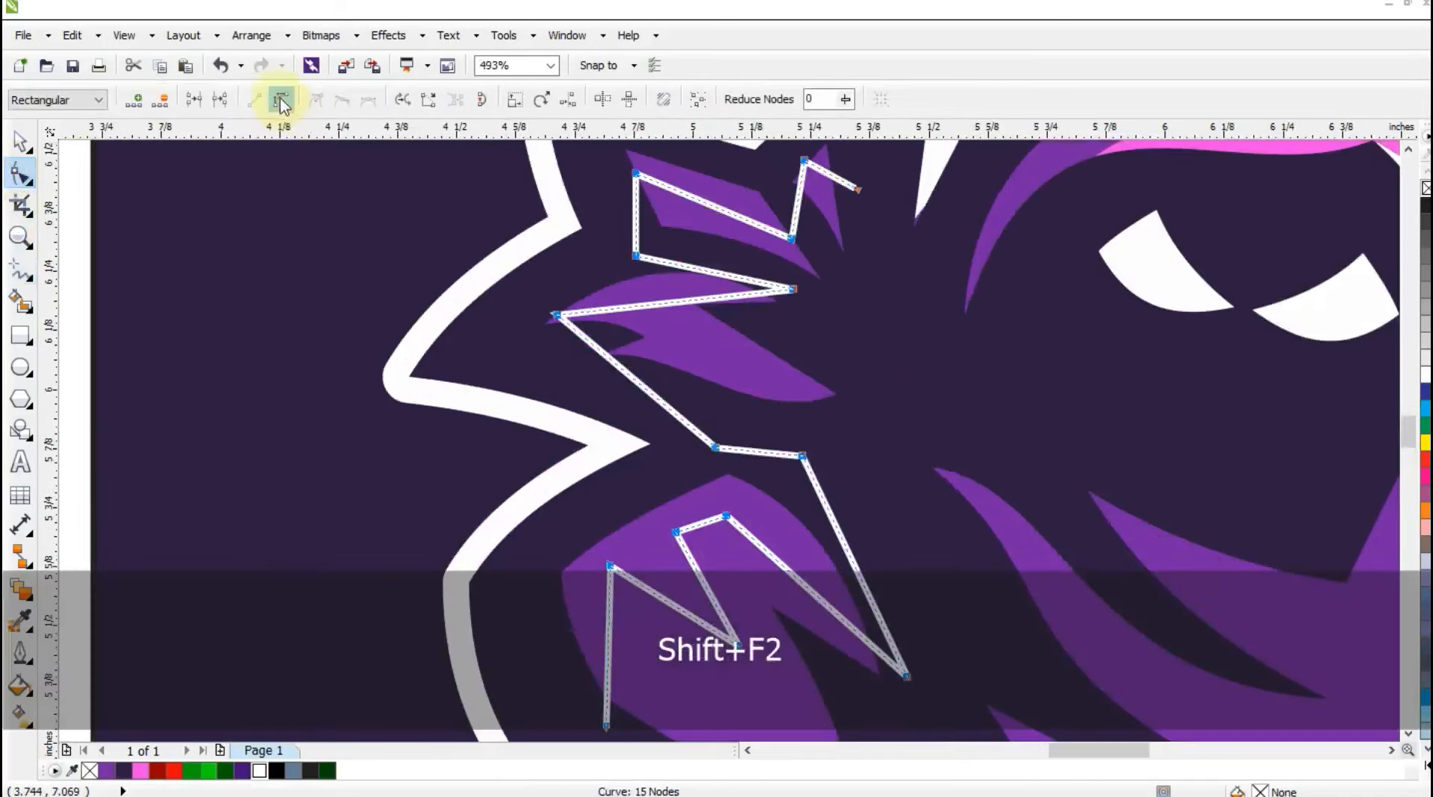
{"action": "key", "text": "F3"}
{"action": "left_click_drag", "start_coordinate": [623, 241], "coordinate": [628, 237]}
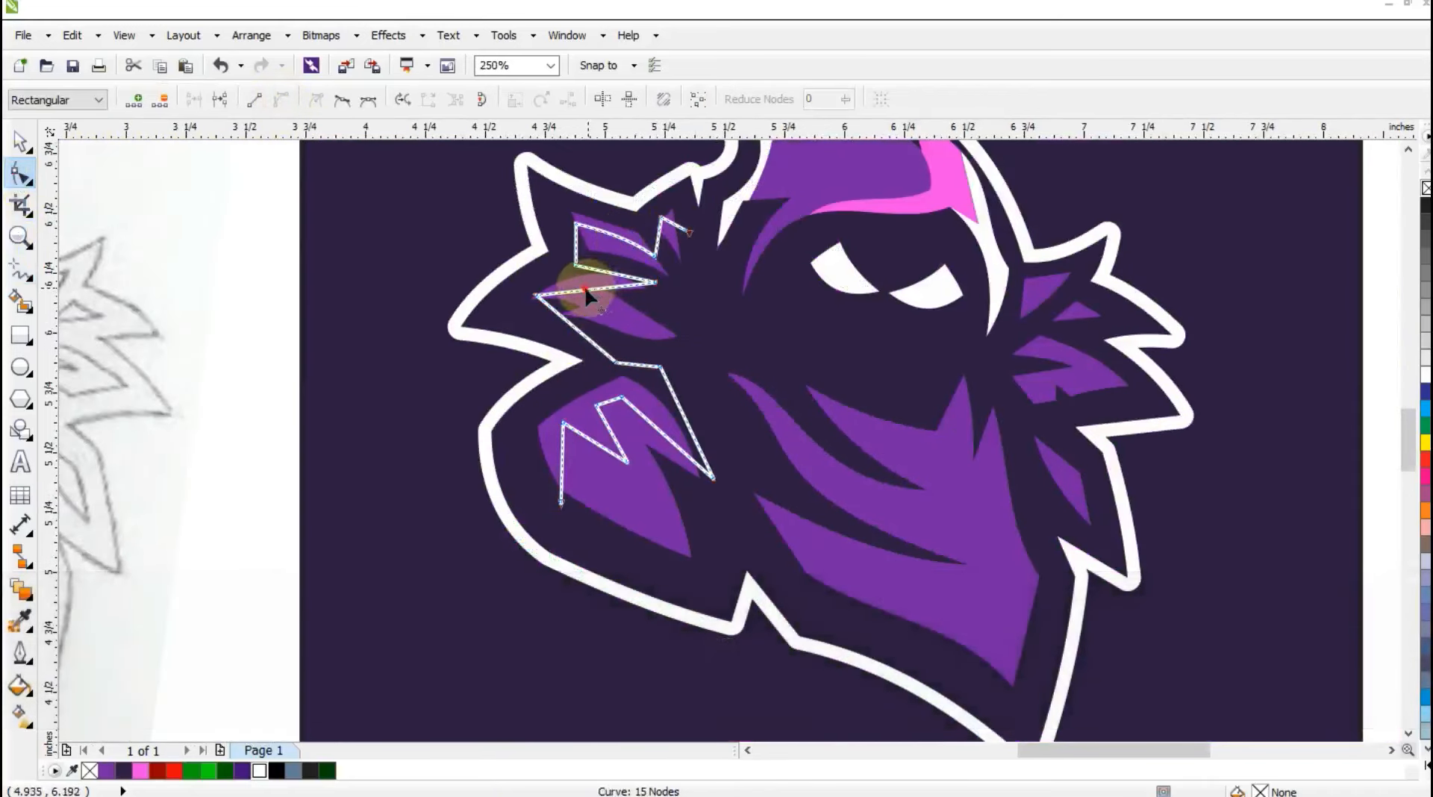
{"action": "left_click_drag", "start_coordinate": [585, 285], "coordinate": [610, 276]}
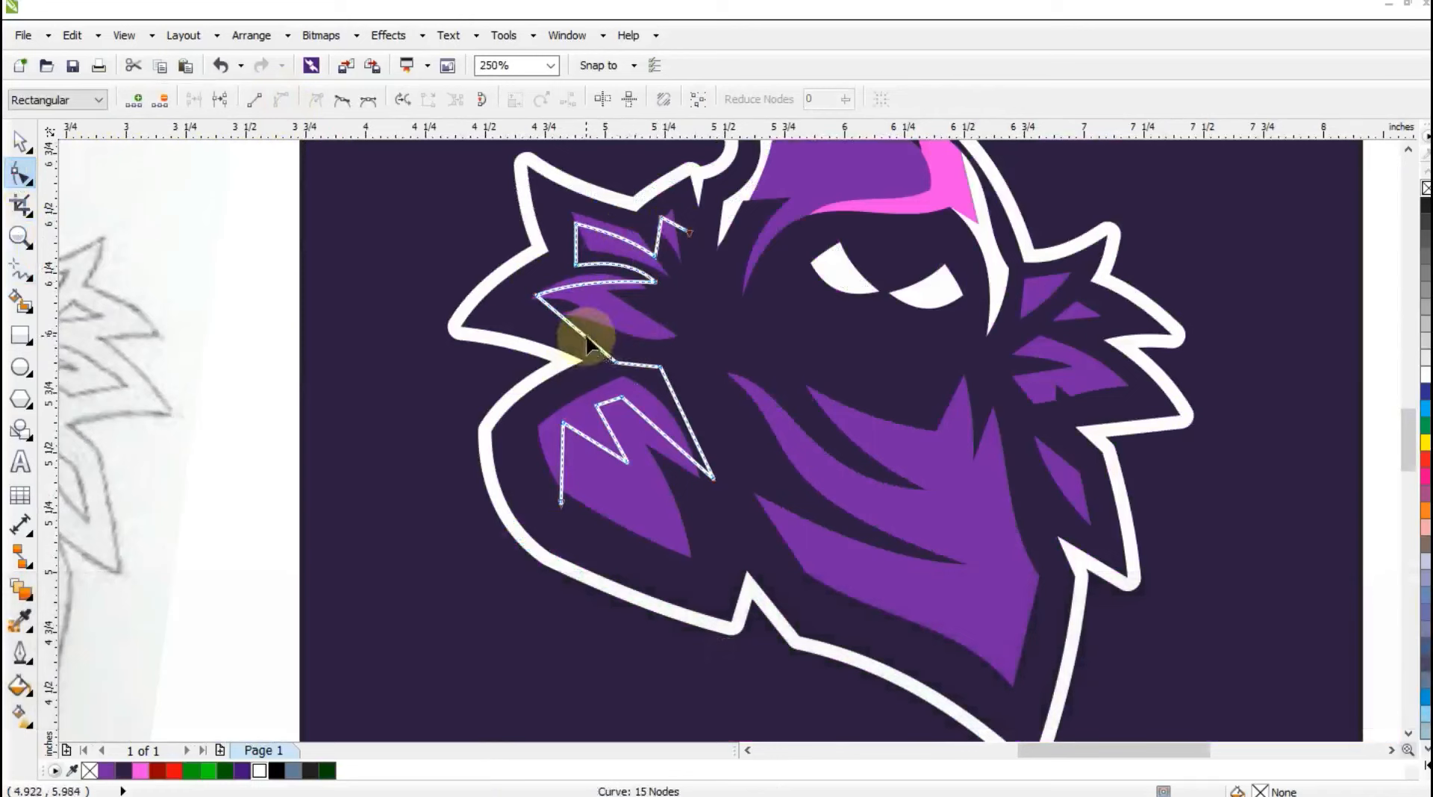
{"action": "left_click_drag", "start_coordinate": [585, 345], "coordinate": [571, 351]}
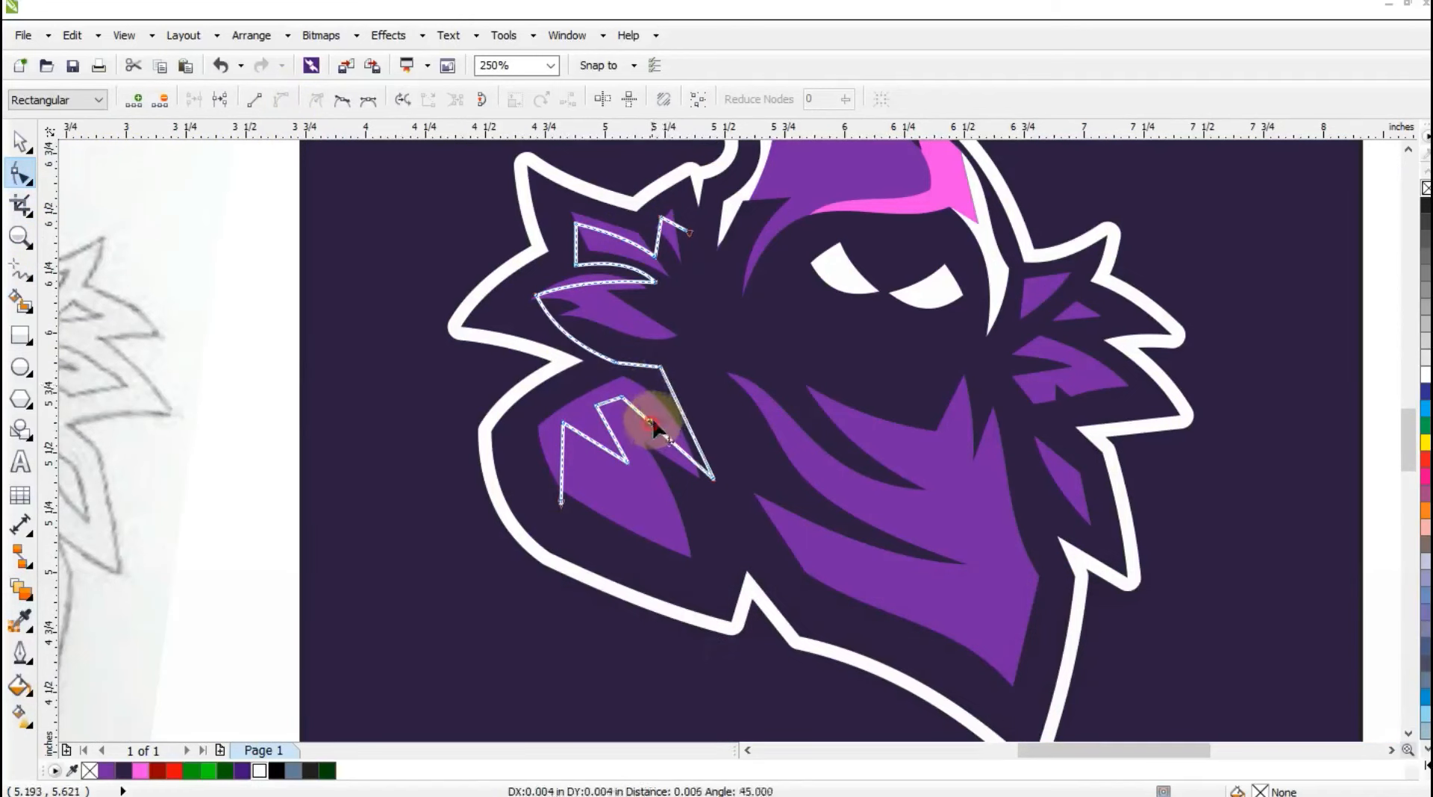
{"action": "left_click", "coordinate": [619, 441]}
{"action": "left_click_drag", "start_coordinate": [653, 427], "coordinate": [565, 445]}
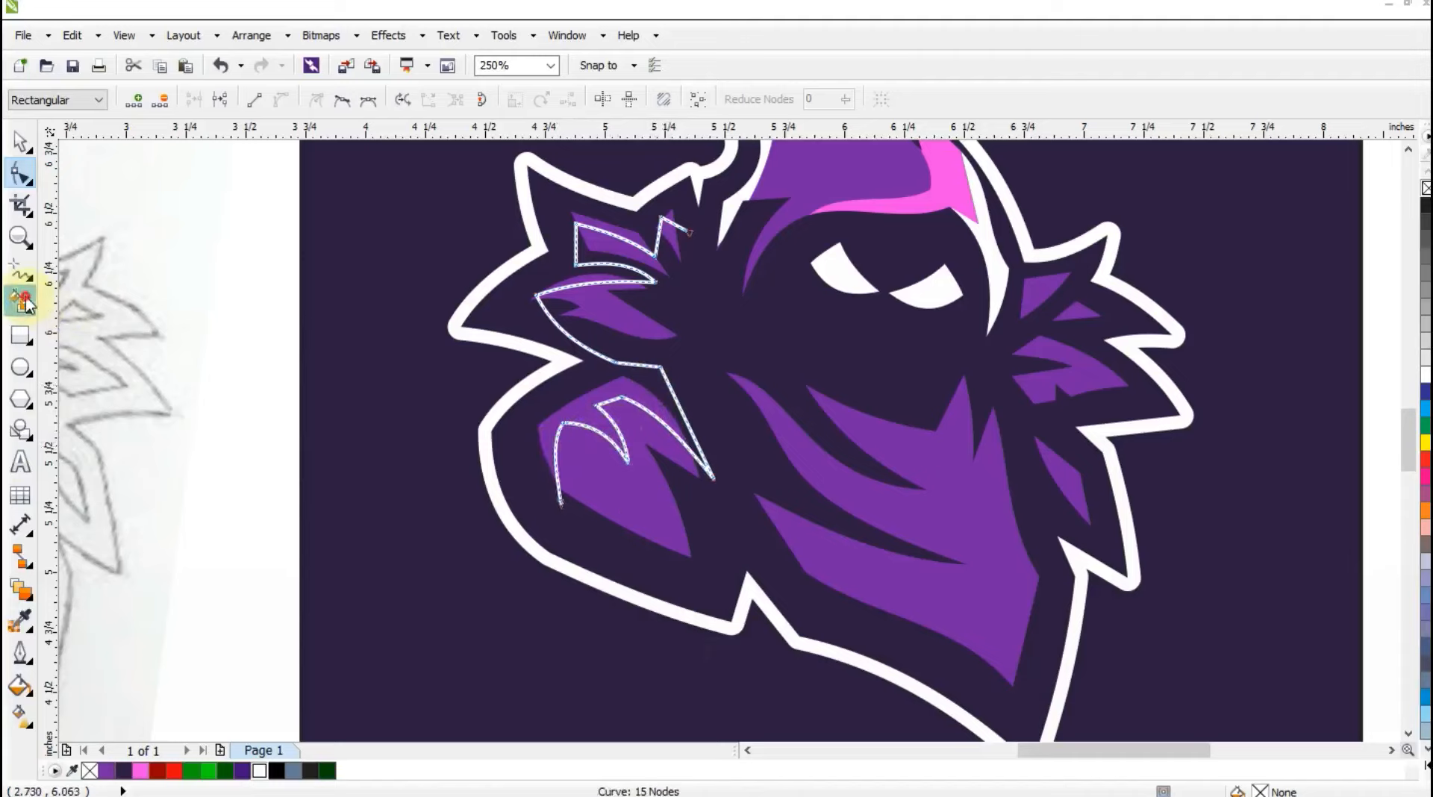
Create Smart Fill shapes between the guide line and the upper edges of the shoulder shape and the three left collar tufts.
{"action": "left_click", "coordinate": [26, 302]}
{"action": "left_click", "coordinate": [579, 418]}
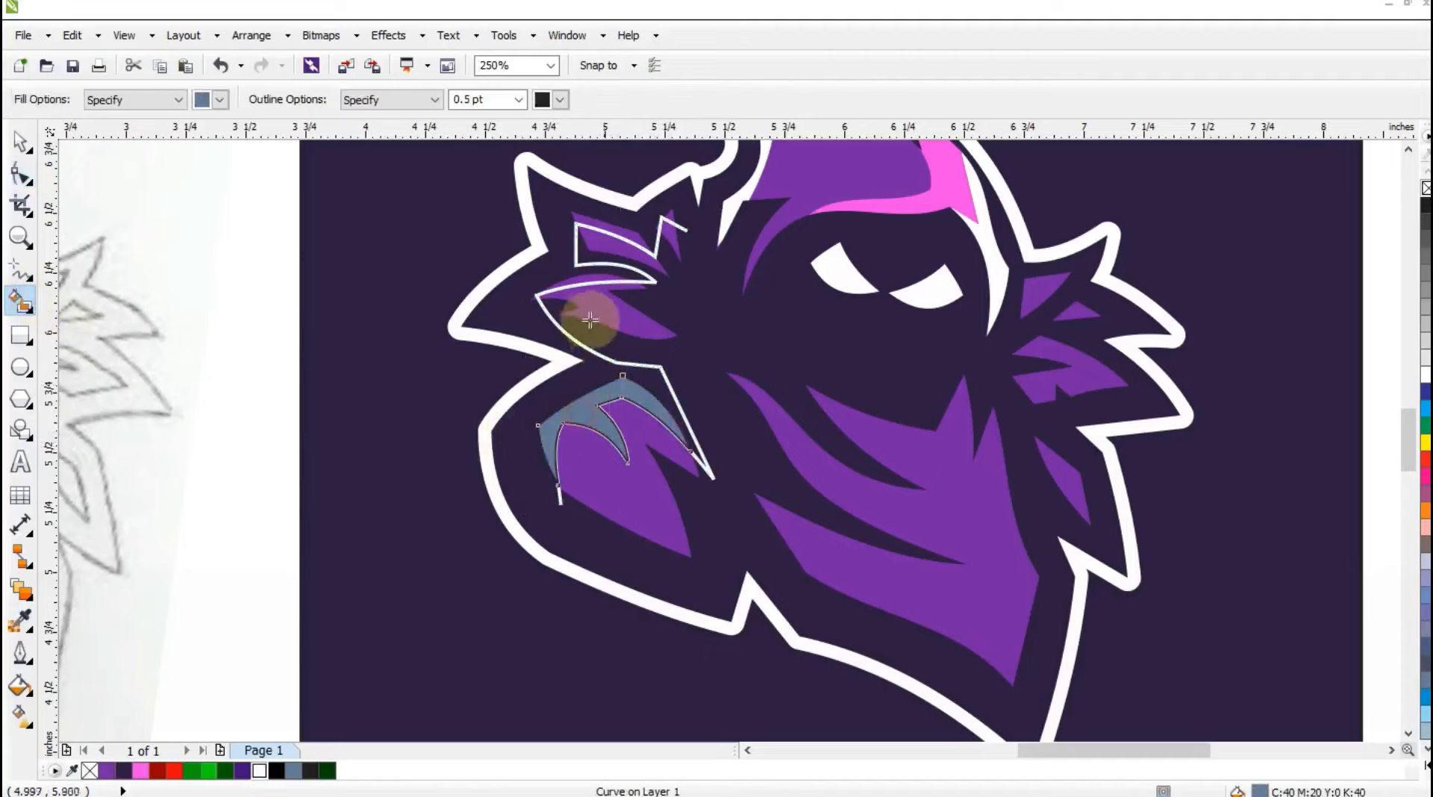
{"action": "left_click", "coordinate": [579, 285]}
{"action": "left_click", "coordinate": [620, 233]}
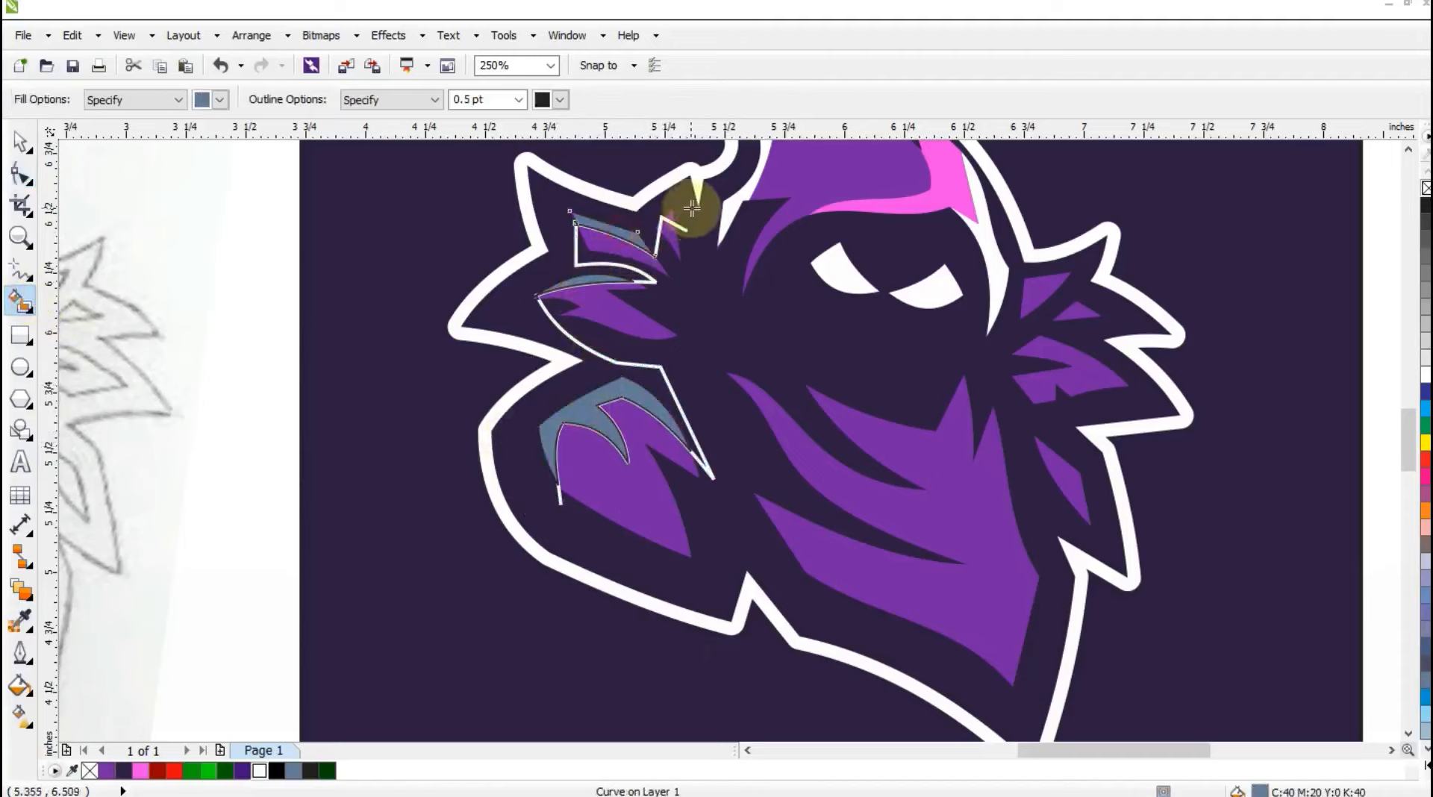
{"action": "left_click", "coordinate": [673, 212]}
{"action": "key", "text": "ctrl+z"}
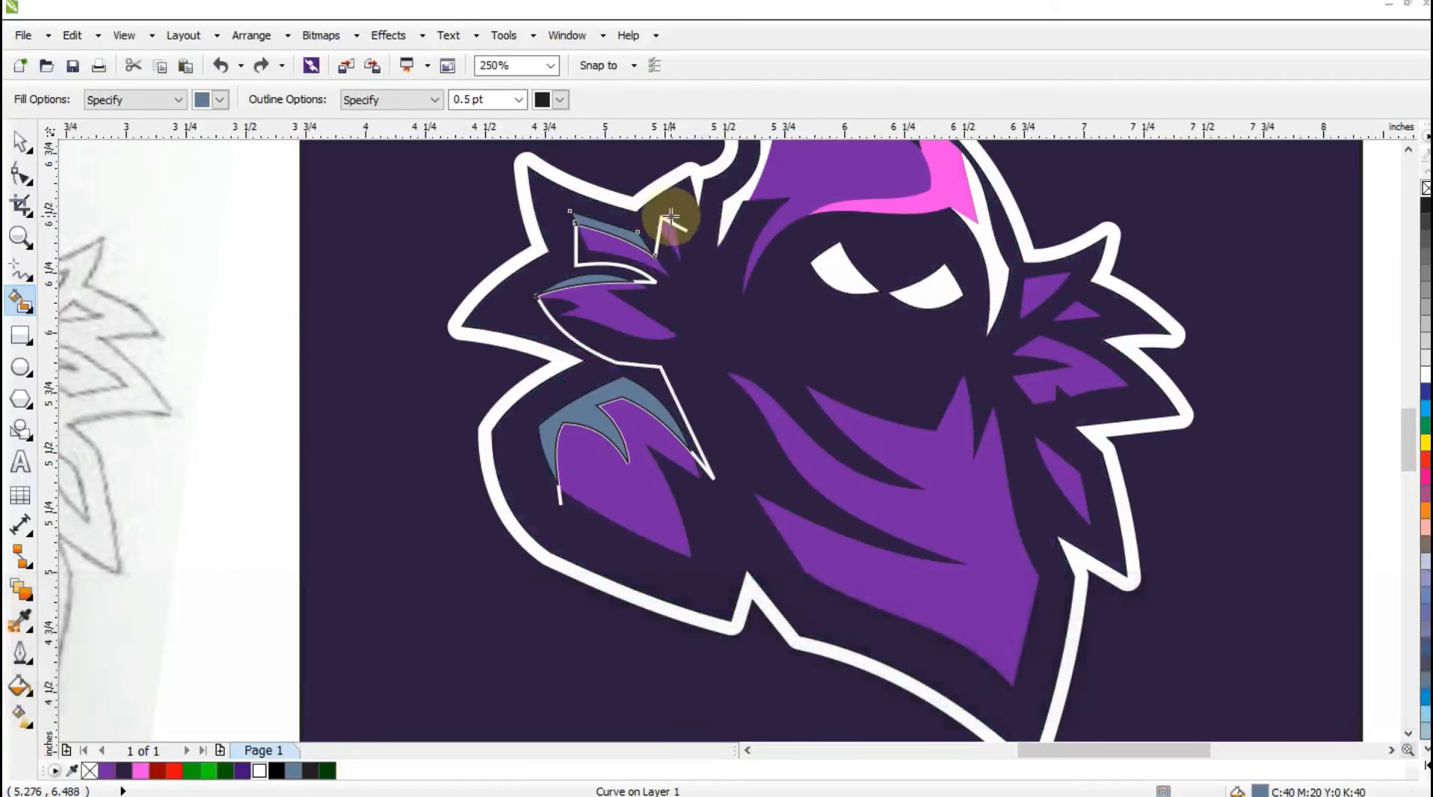
{"action": "left_click", "coordinate": [689, 245]}
Delete the zigzag guide line over the left collar and shoulder.
{"action": "left_click", "coordinate": [20, 148]}
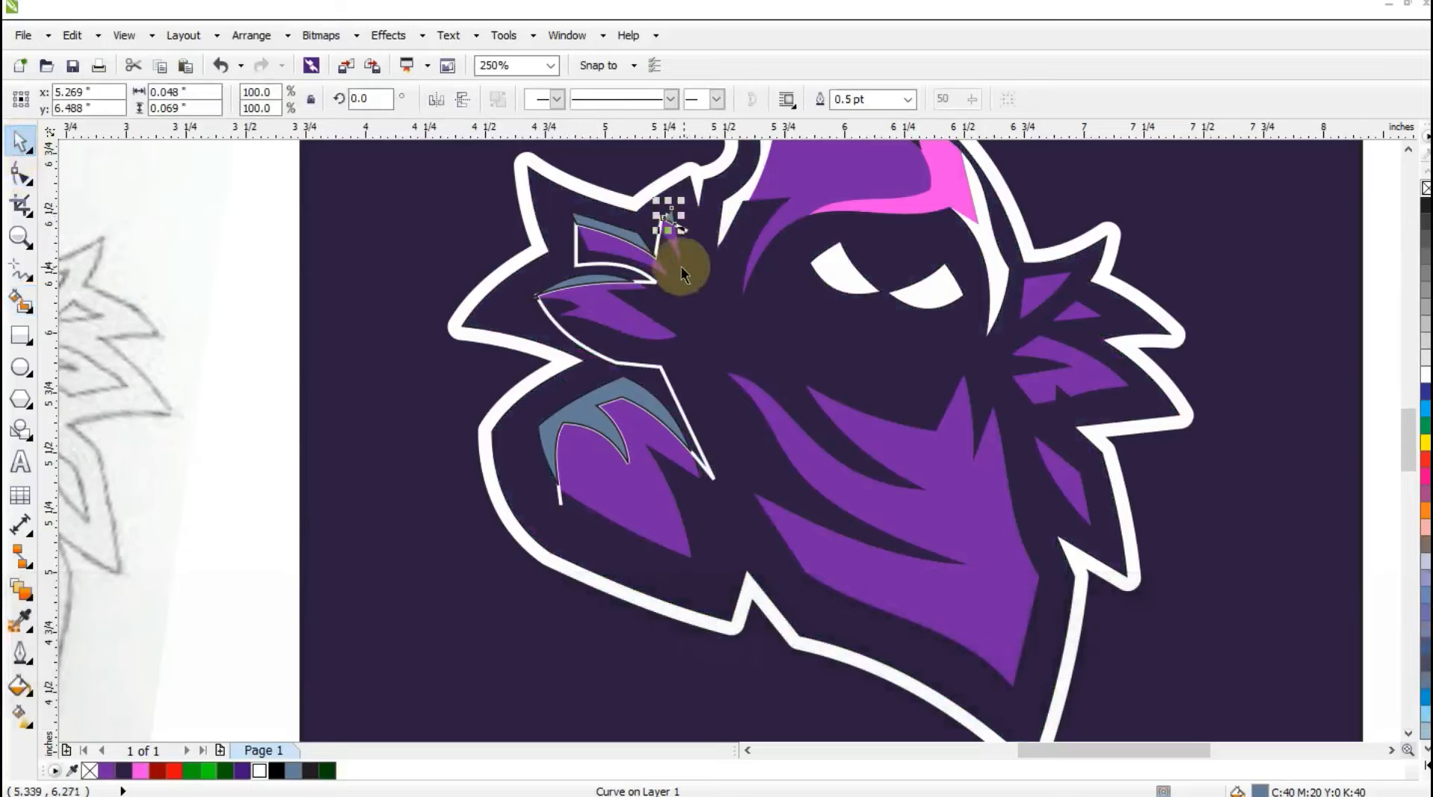
{"action": "left_click", "coordinate": [657, 281]}
{"action": "key", "text": "Delete"}
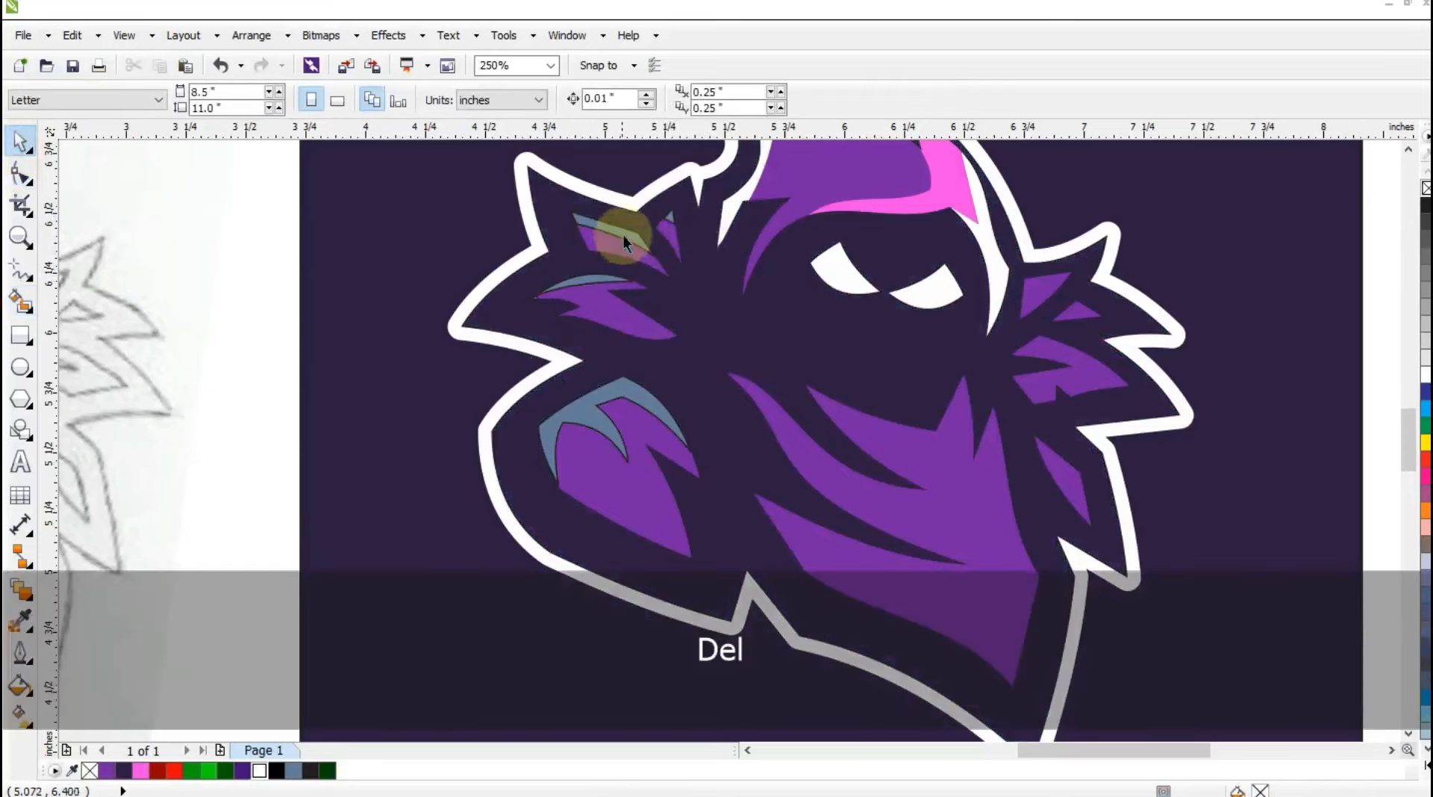
Color the four new highlight shapes on the left collar and shoulder white and remove their outlines.
{"action": "left_click", "coordinate": [624, 235]}
{"action": "left_click", "coordinate": [668, 221], "text": "shift"}
{"action": "left_click", "coordinate": [605, 279], "text": "shift"}
{"action": "left_click", "coordinate": [624, 399], "text": "shift"}
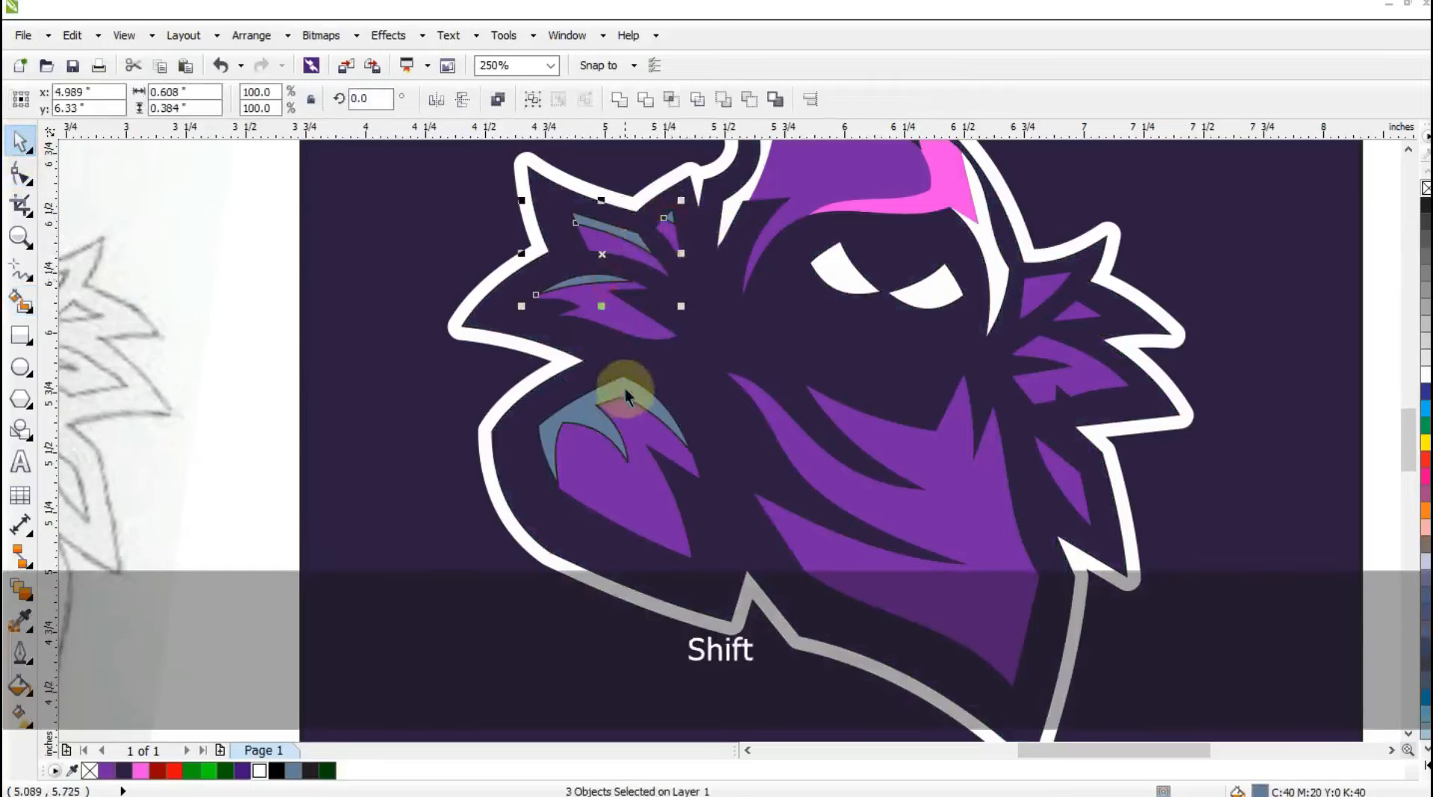
{"action": "left_click", "coordinate": [259, 771]}
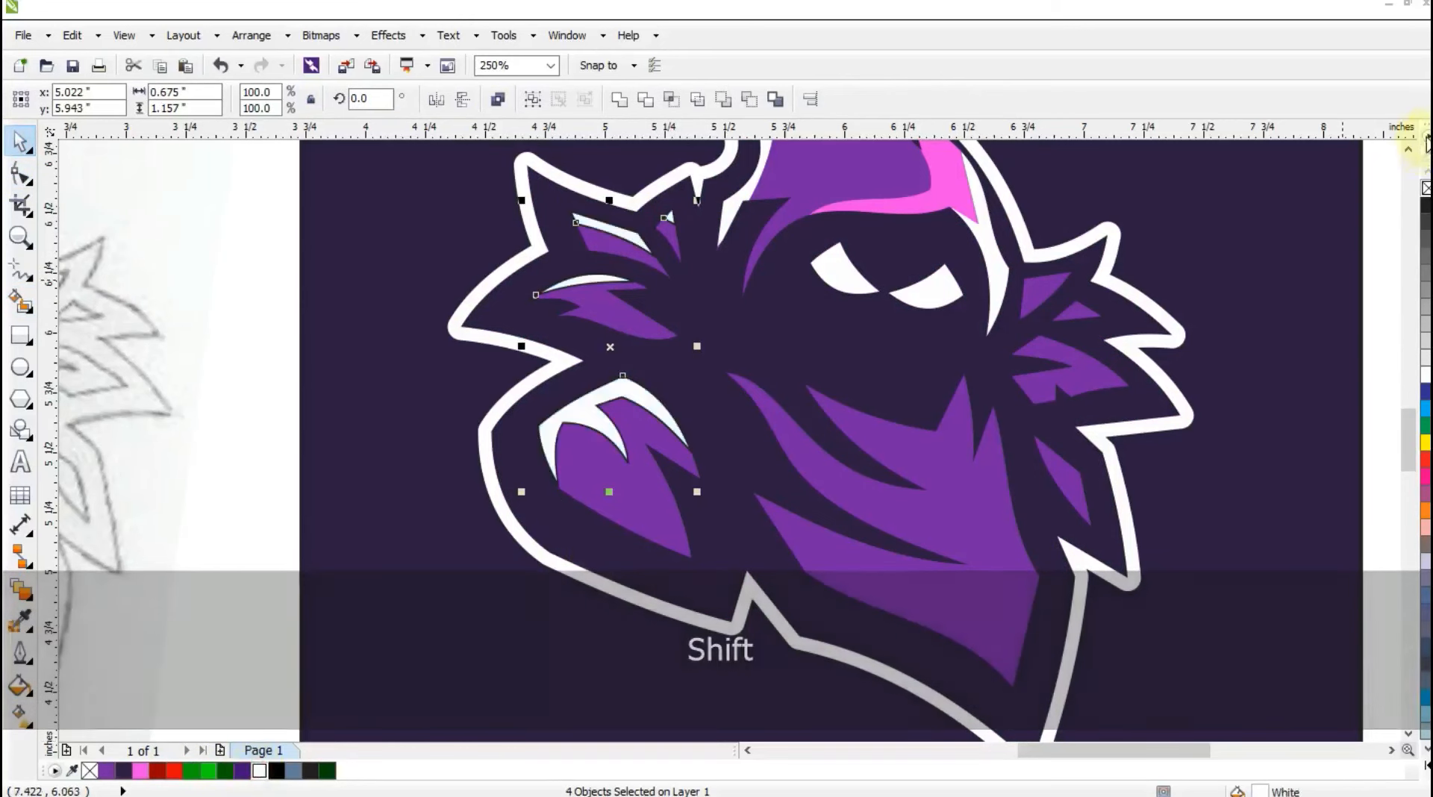
{"action": "right_click", "coordinate": [1426, 189]}
{"action": "key", "text": "F3"}
{"action": "key", "text": "Escape"}
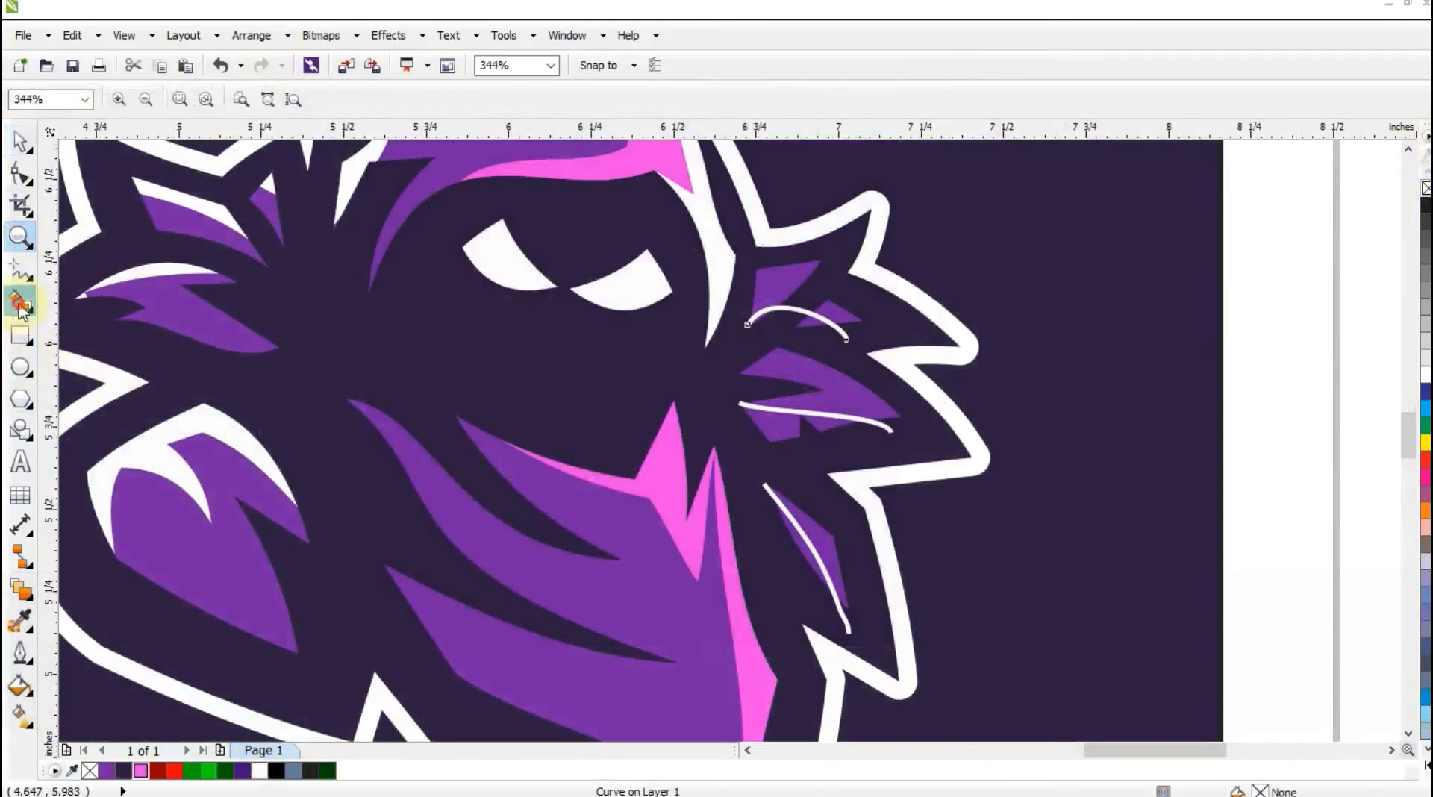
Create Smart Fill shapes below the curved guide lines on the purple tufts of the right collar.
{"action": "left_click", "coordinate": [21, 305]}
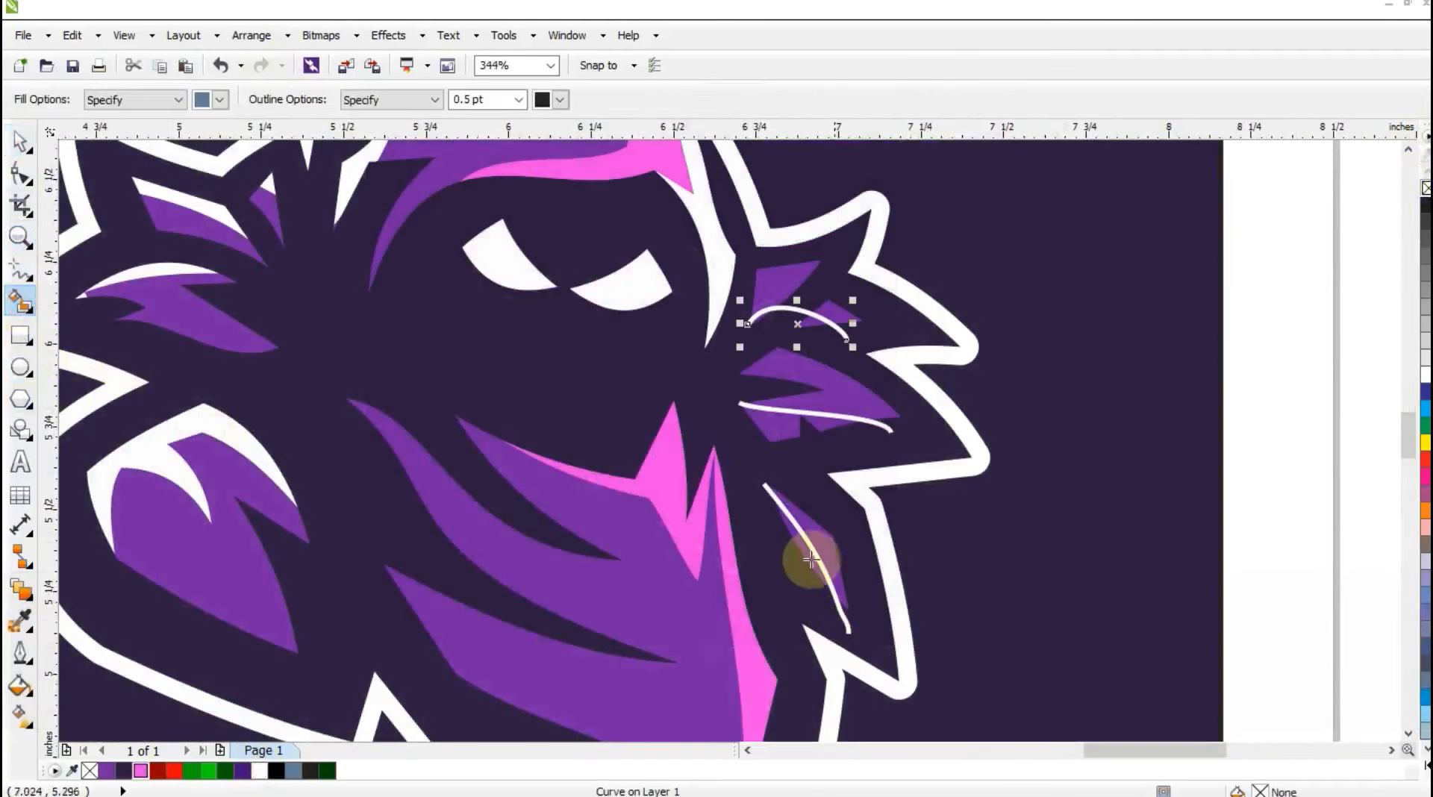
{"action": "left_click", "coordinate": [808, 554]}
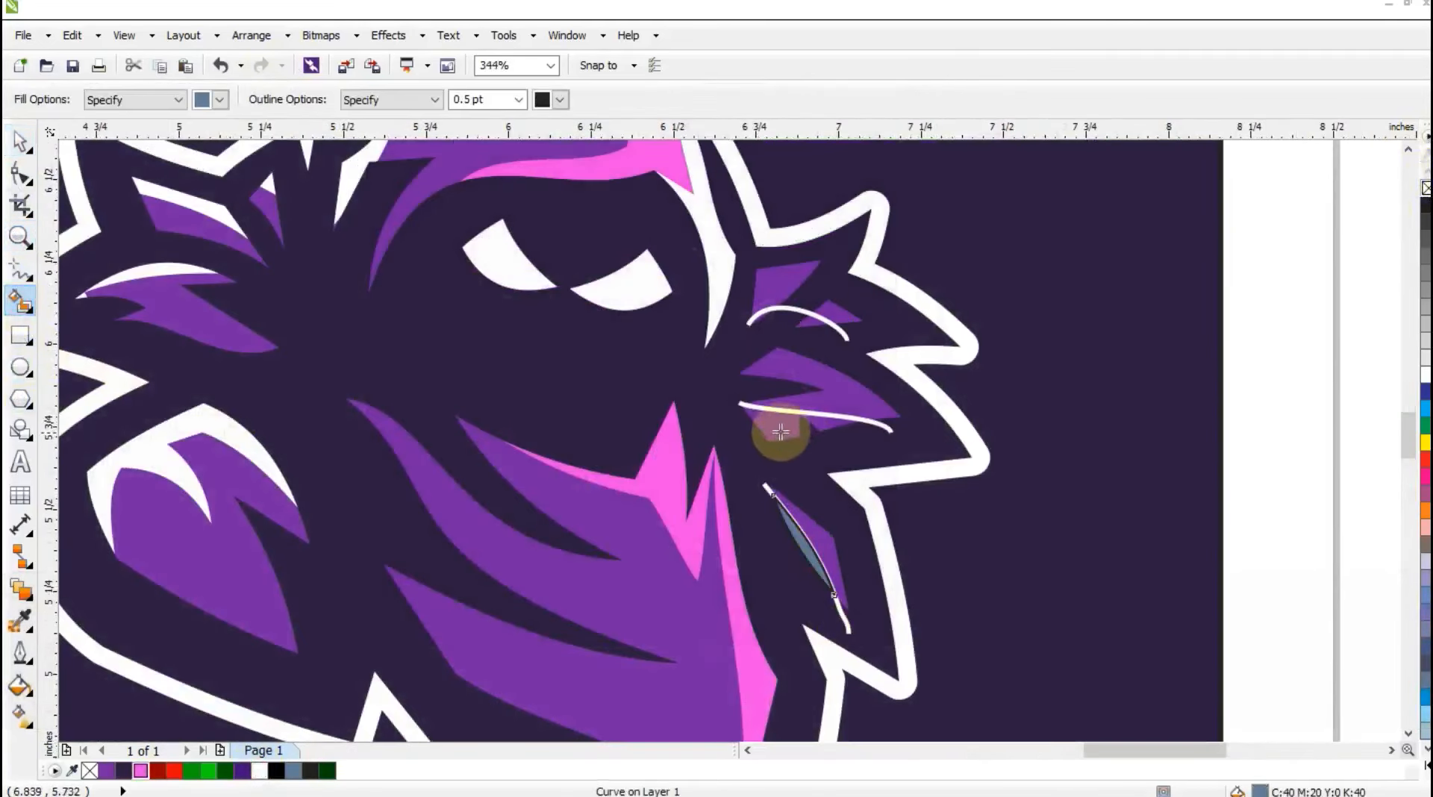
{"action": "left_click", "coordinate": [811, 319]}
{"action": "left_click", "coordinate": [766, 317]}
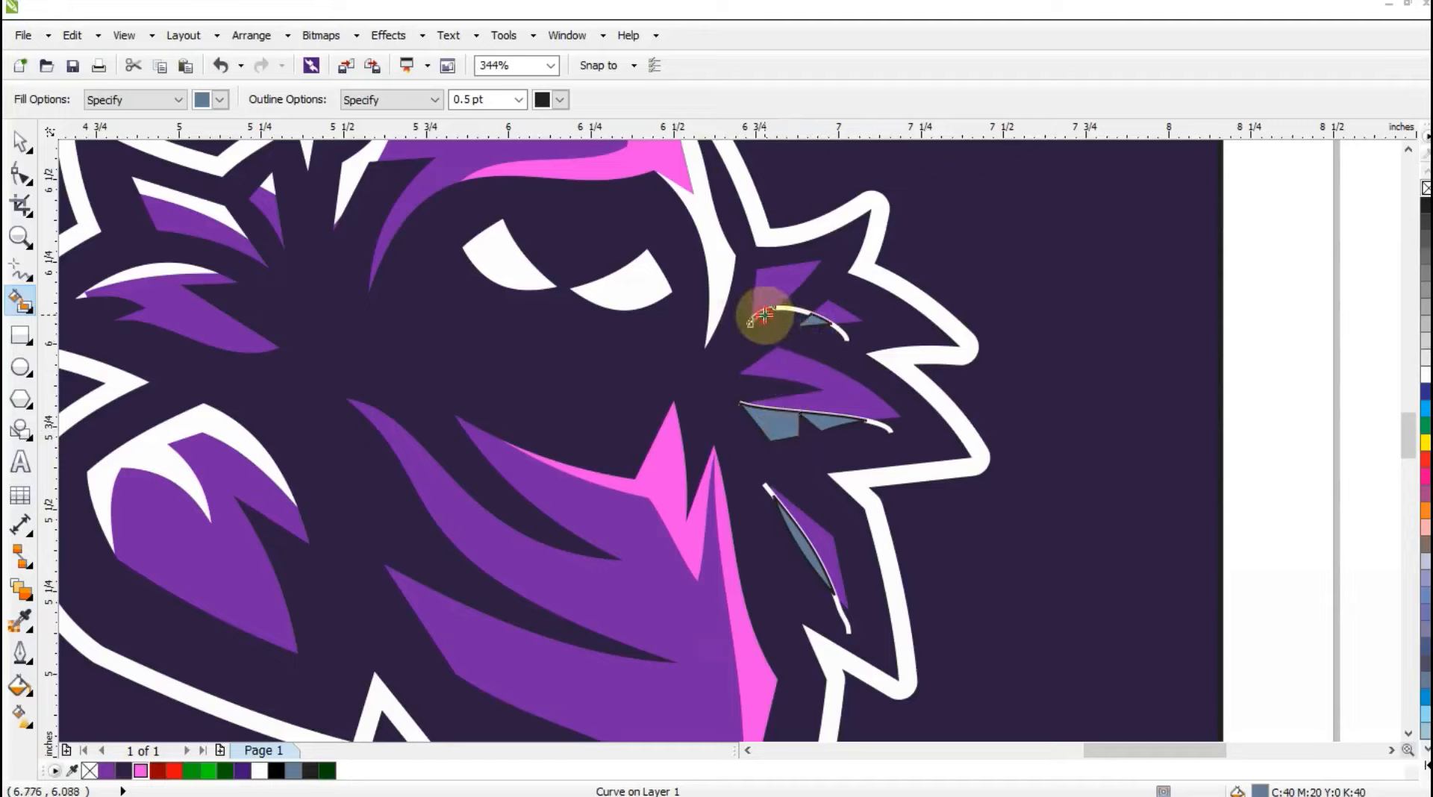
Move the whole logo with its background left to the page's horizontal middle, deselect it, and preview it full screen.
{"action": "left_click", "coordinate": [20, 141]}
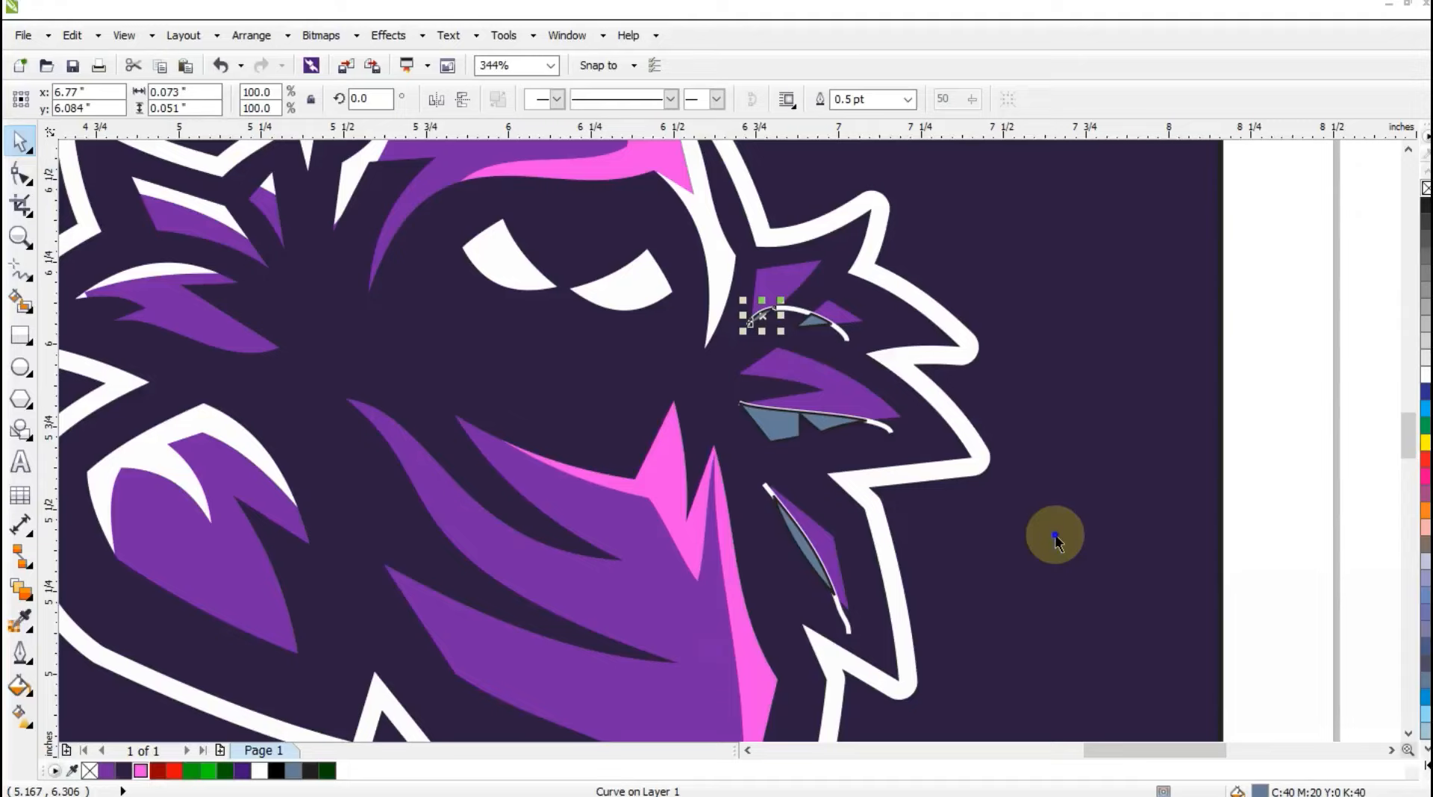
{"action": "key", "text": "Escape"}
{"action": "left_click_drag", "start_coordinate": [965, 495], "coordinate": [700, 250]}
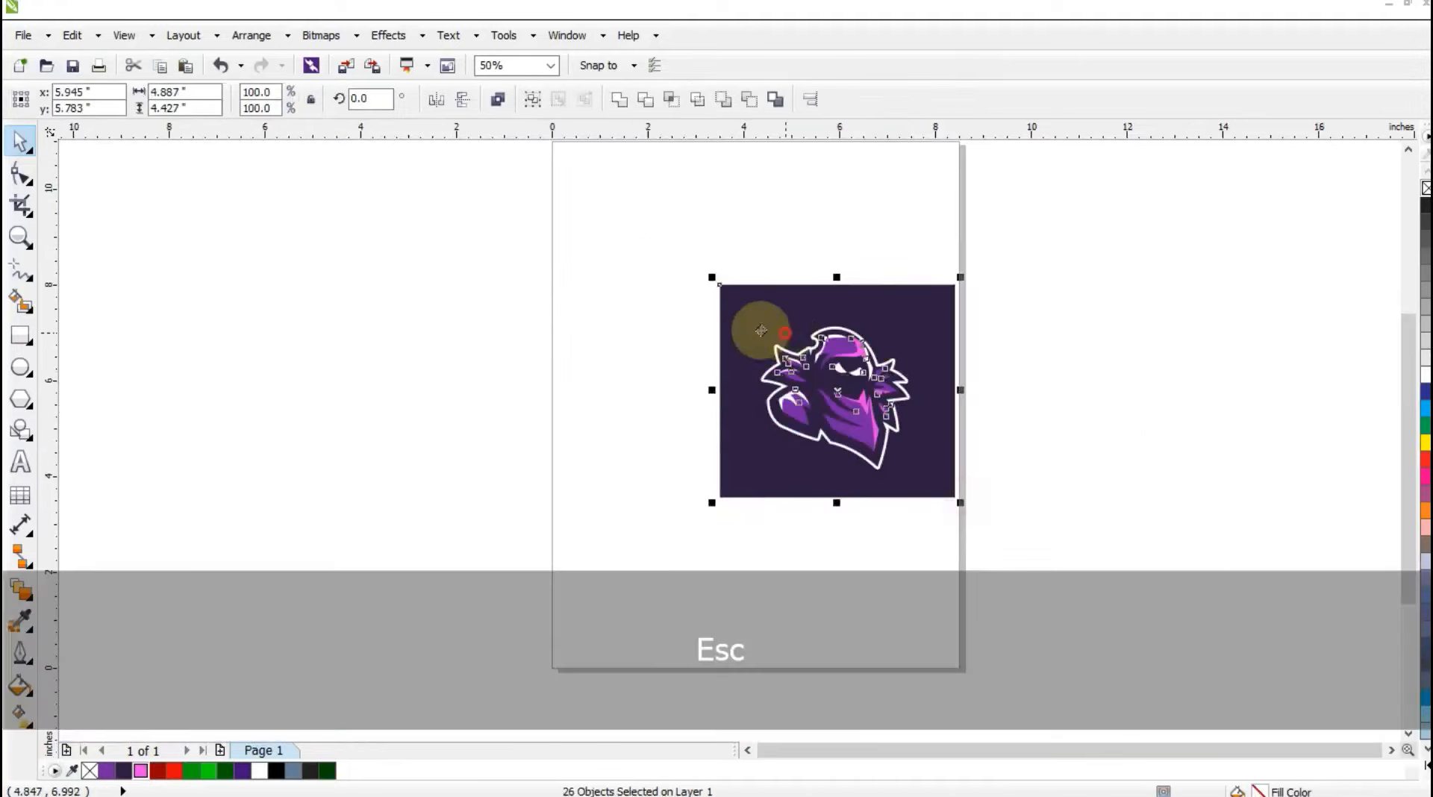
{"action": "left_click_drag", "start_coordinate": [776, 327], "coordinate": [698, 312]}
{"action": "key", "text": "shift+F2"}
{"action": "key", "text": "Escape"}
{"action": "left_click", "coordinate": [1199, 426]}
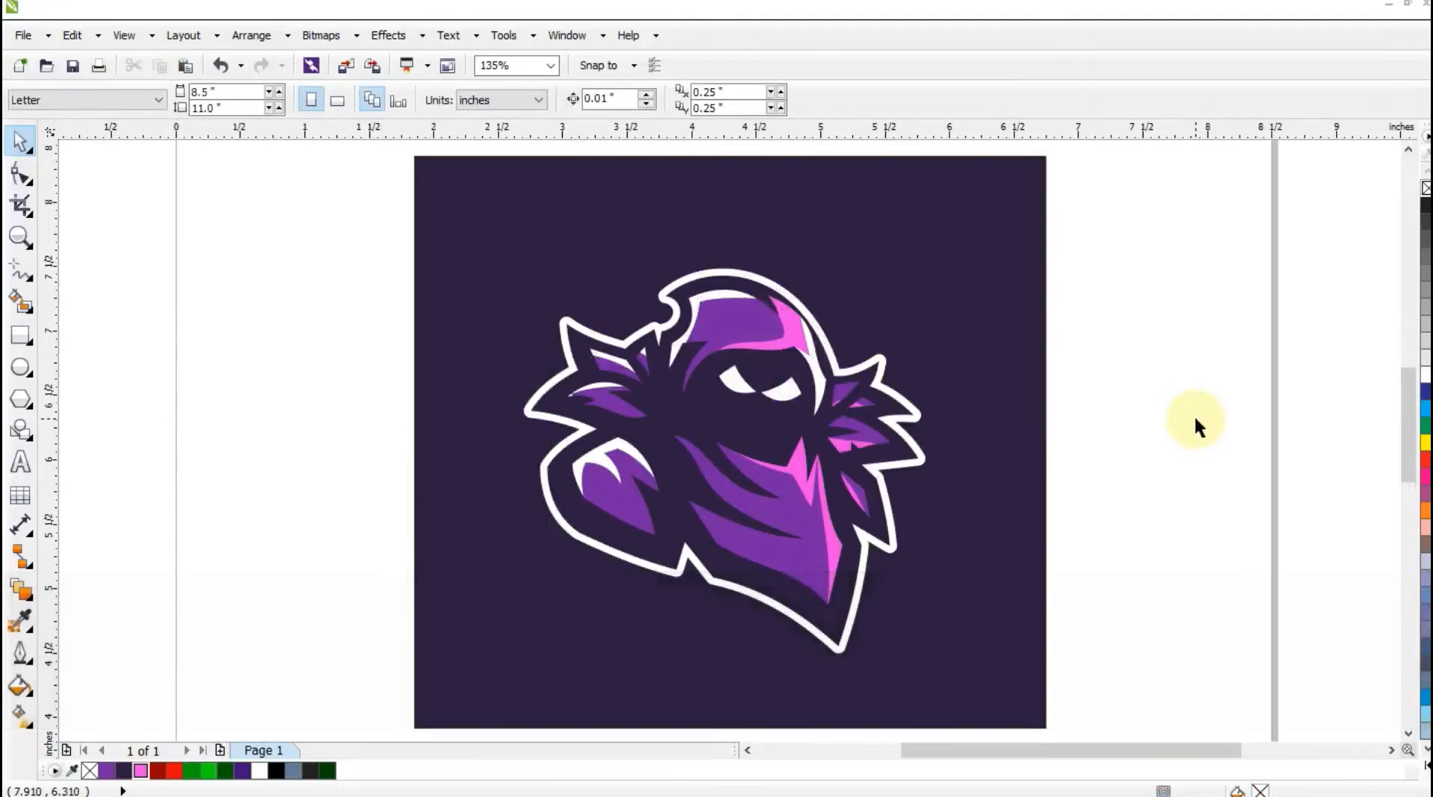
{"action": "key", "text": "F9"}
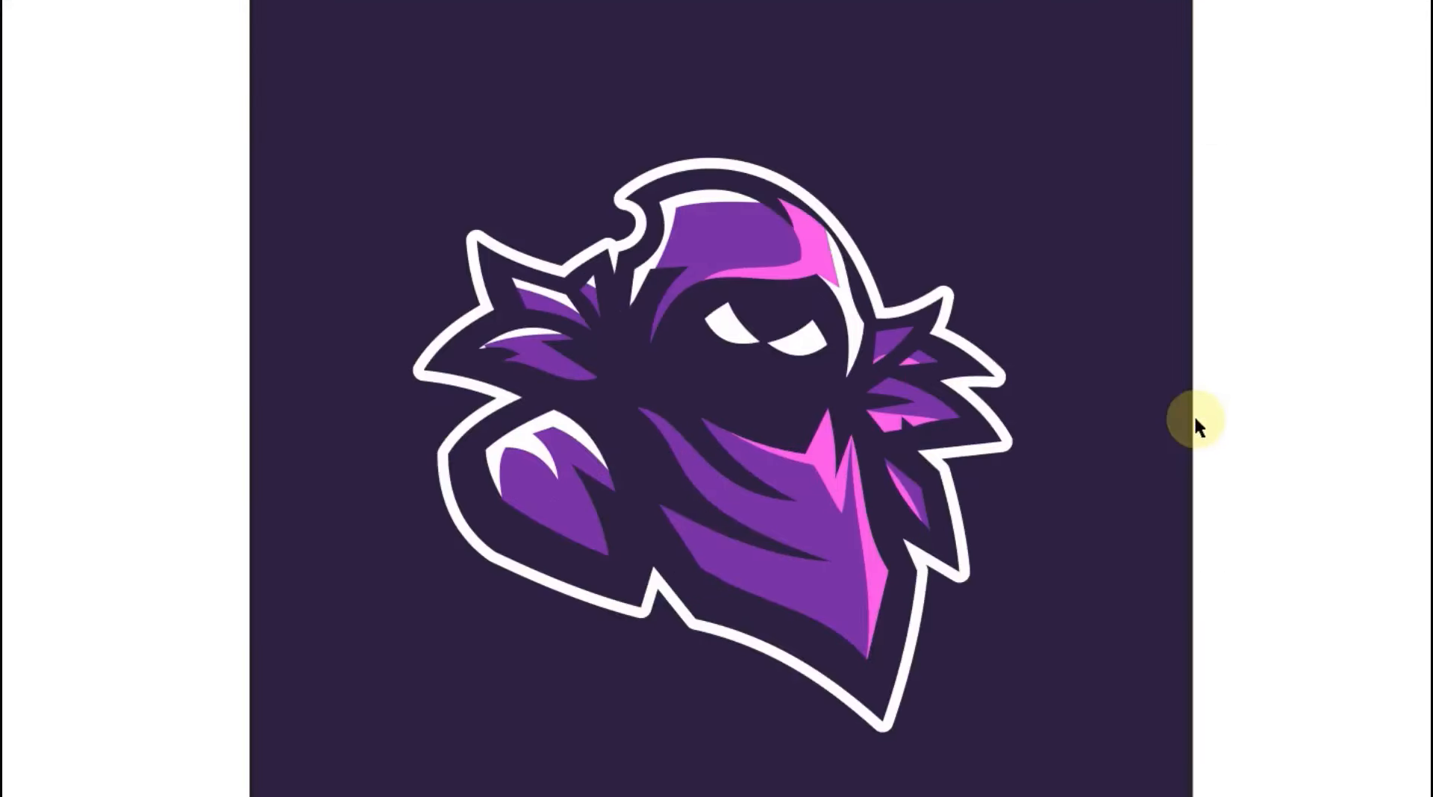